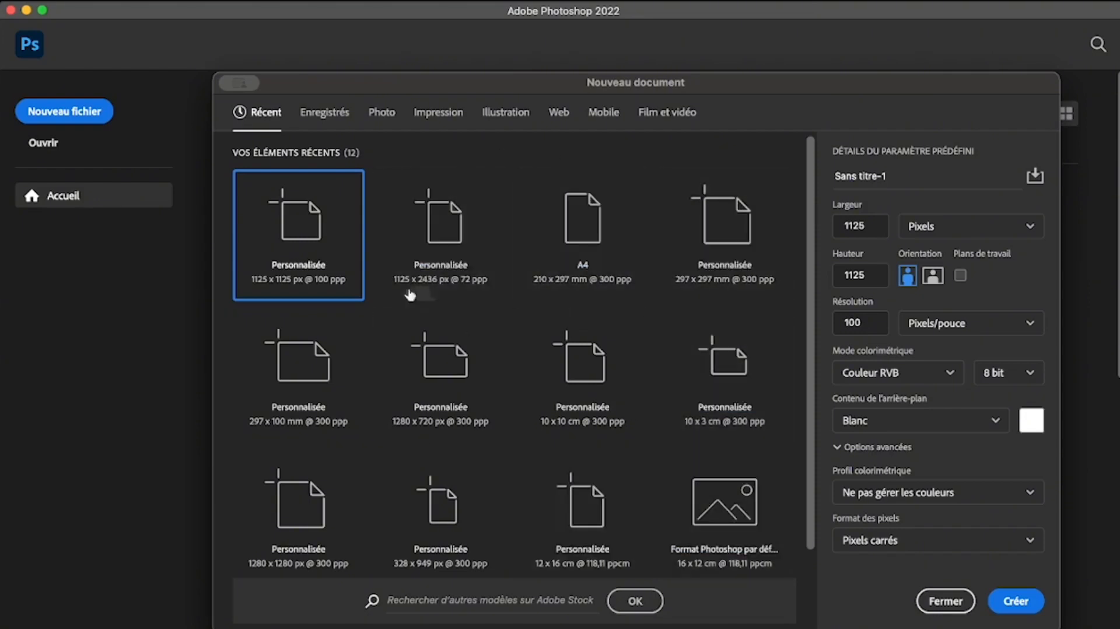
Compare the mobile document presets, including iPhone X, Android 1080p, iPhone 8/7/6, Apple Watch 42 mm and iPhone 8/7/6 Plus
click(604, 112)
click(558, 337)
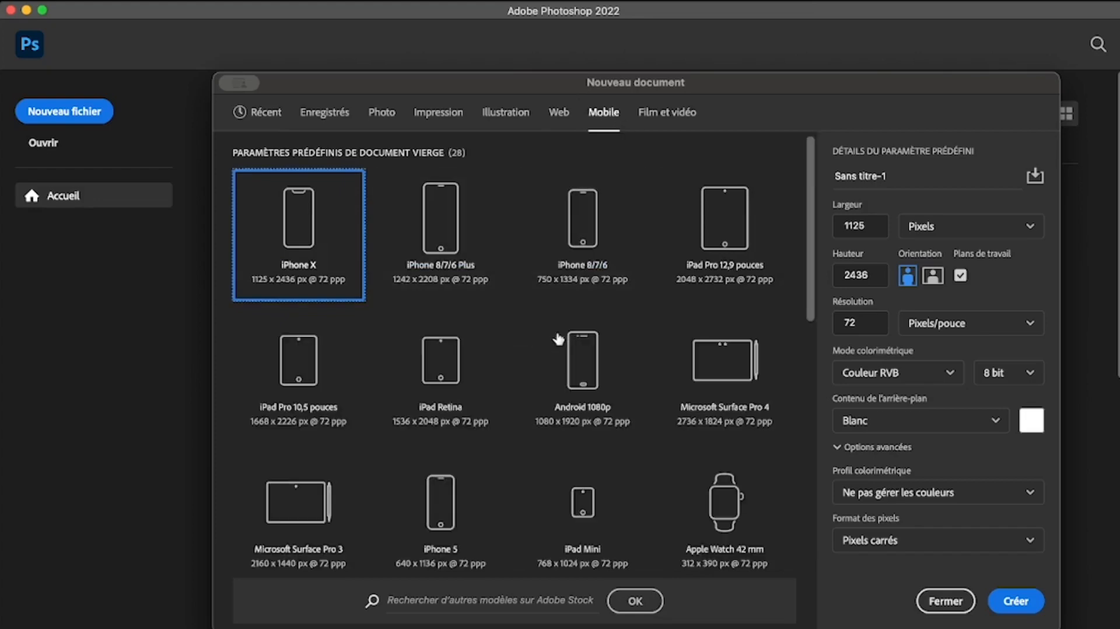
click(599, 365)
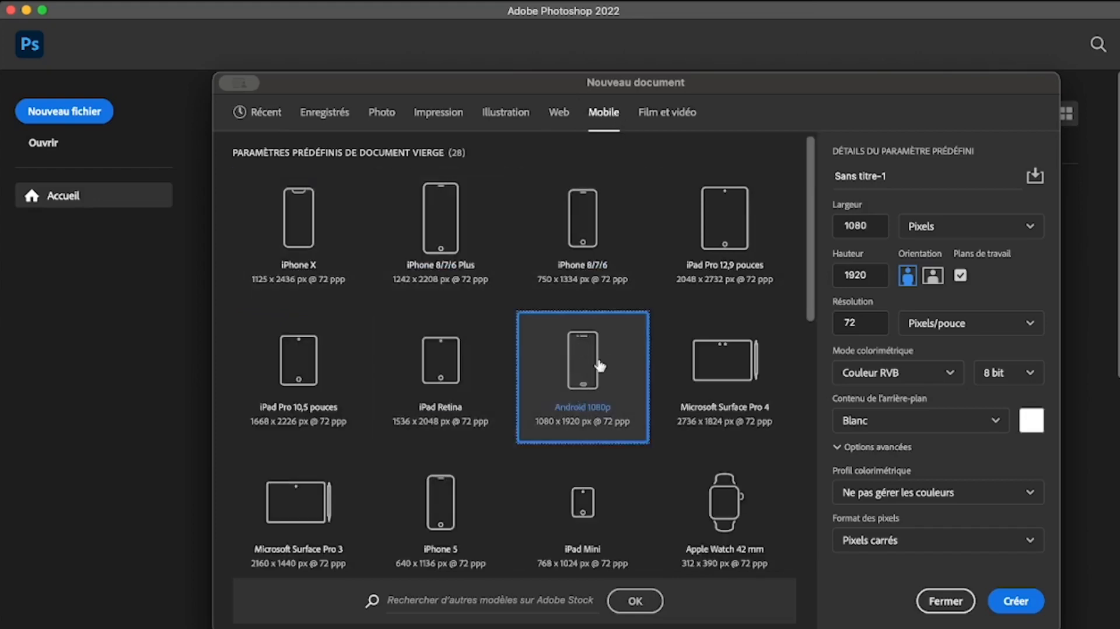
click(589, 244)
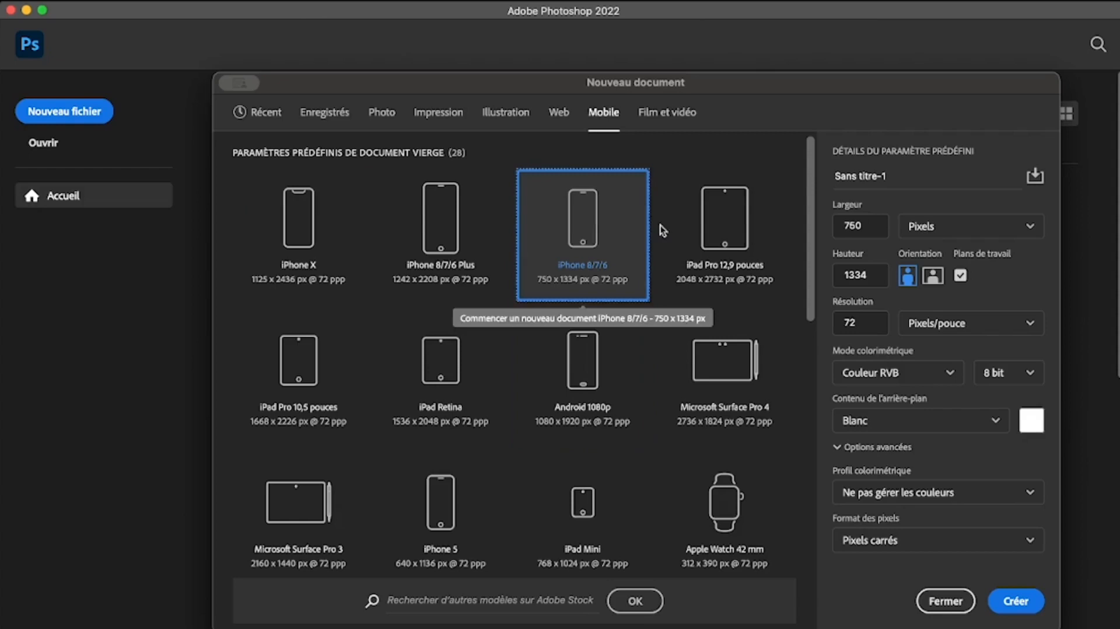
click(739, 499)
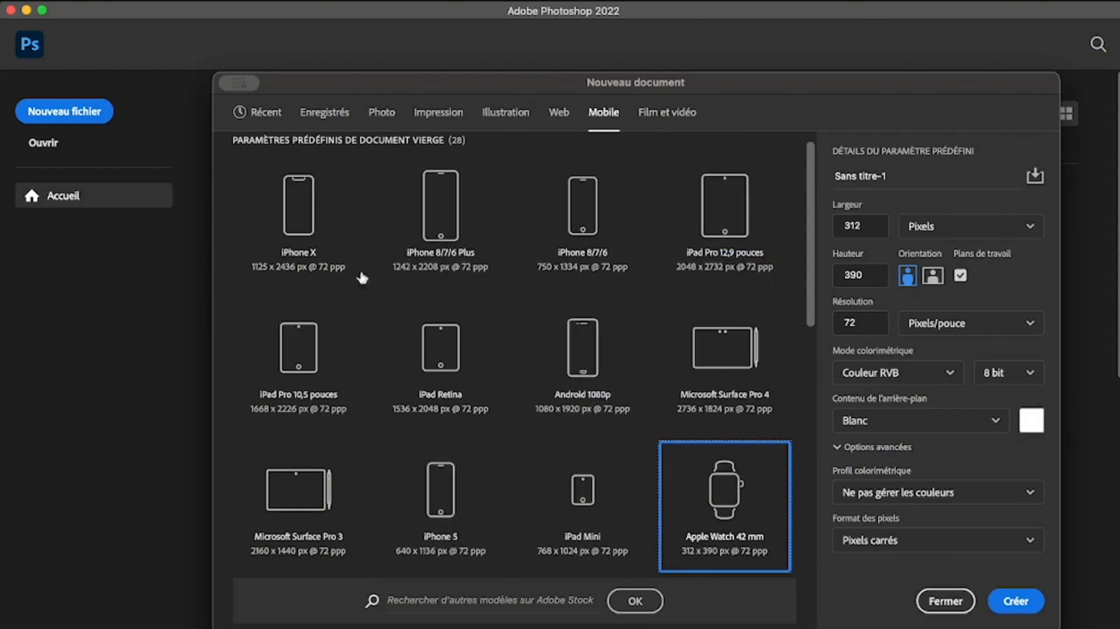
click(417, 212)
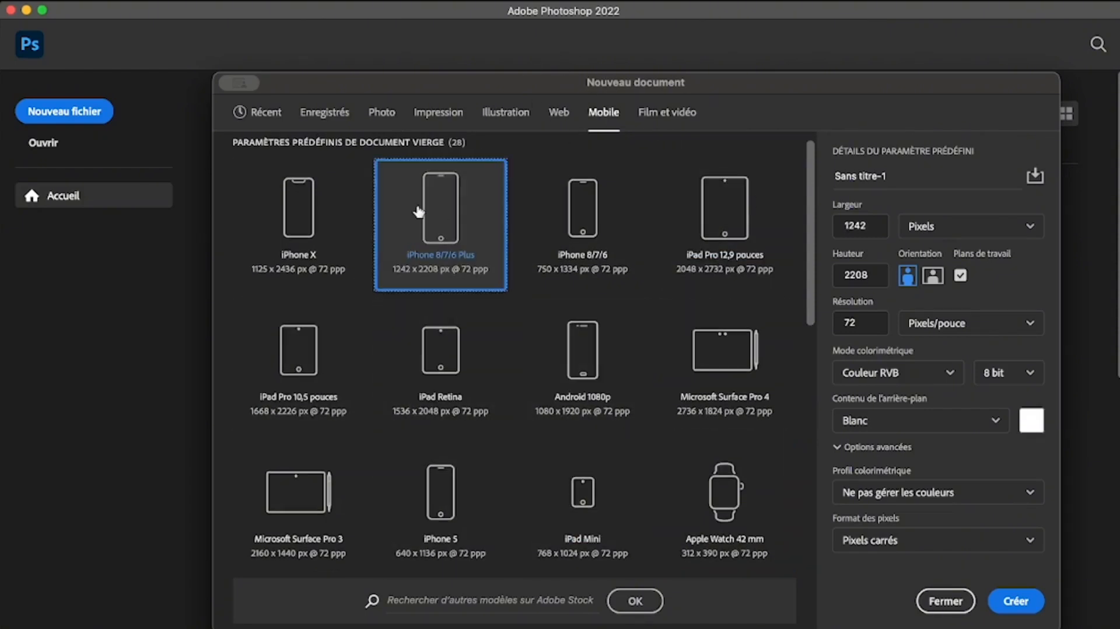
click(573, 204)
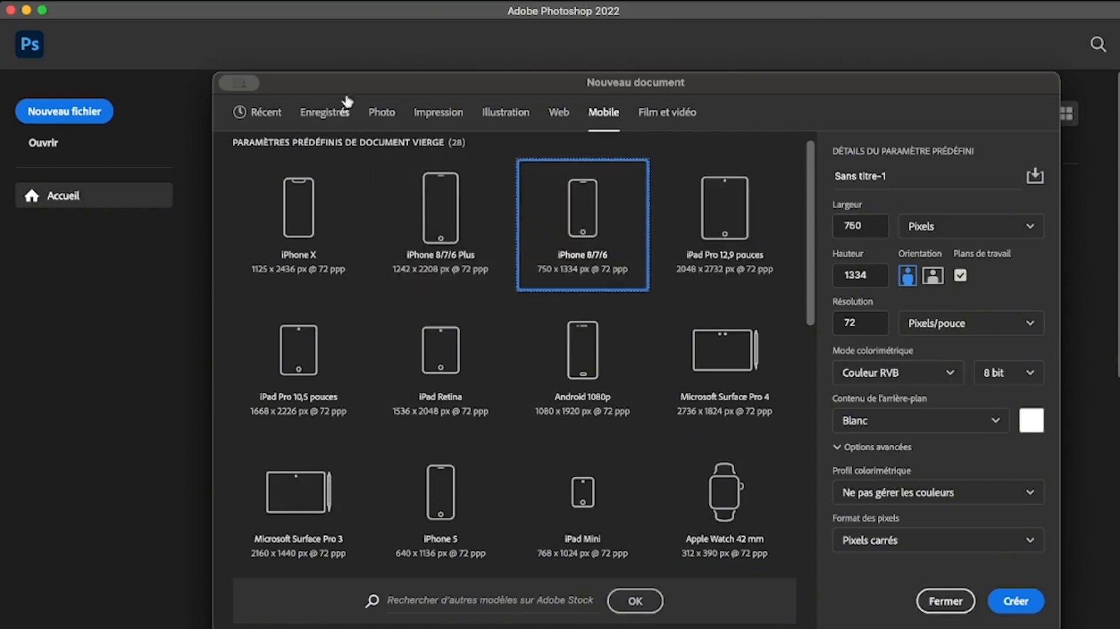
Create a blank document from the recent 1125 x 1125 px preset, with units in centimetres and the height set to 12
click(263, 109)
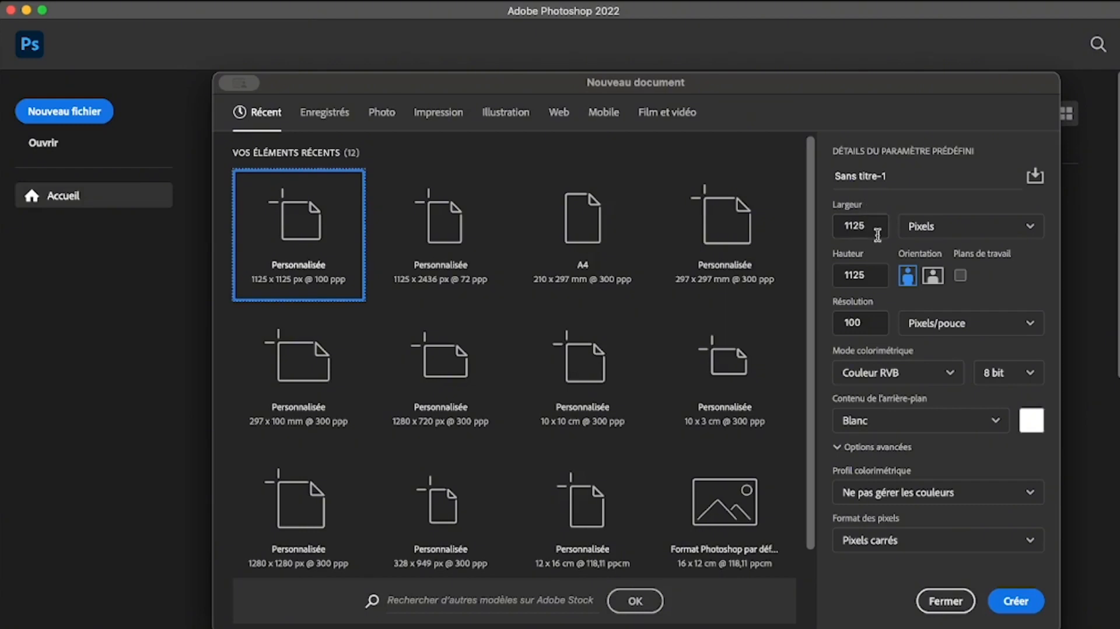
click(938, 227)
click(930, 306)
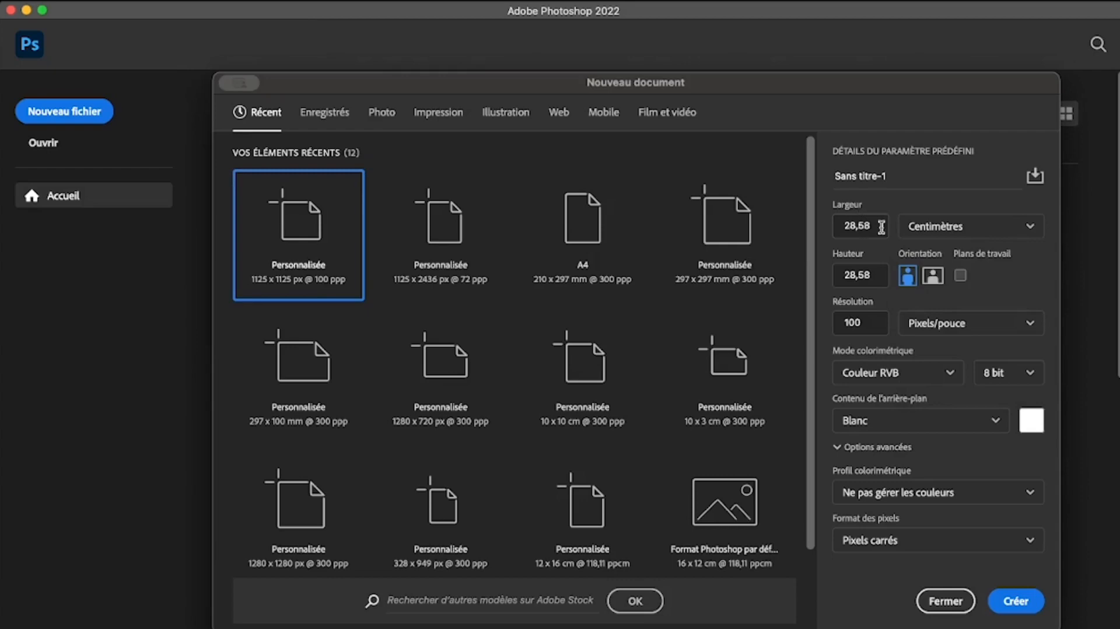
drag(873, 274, 853, 273)
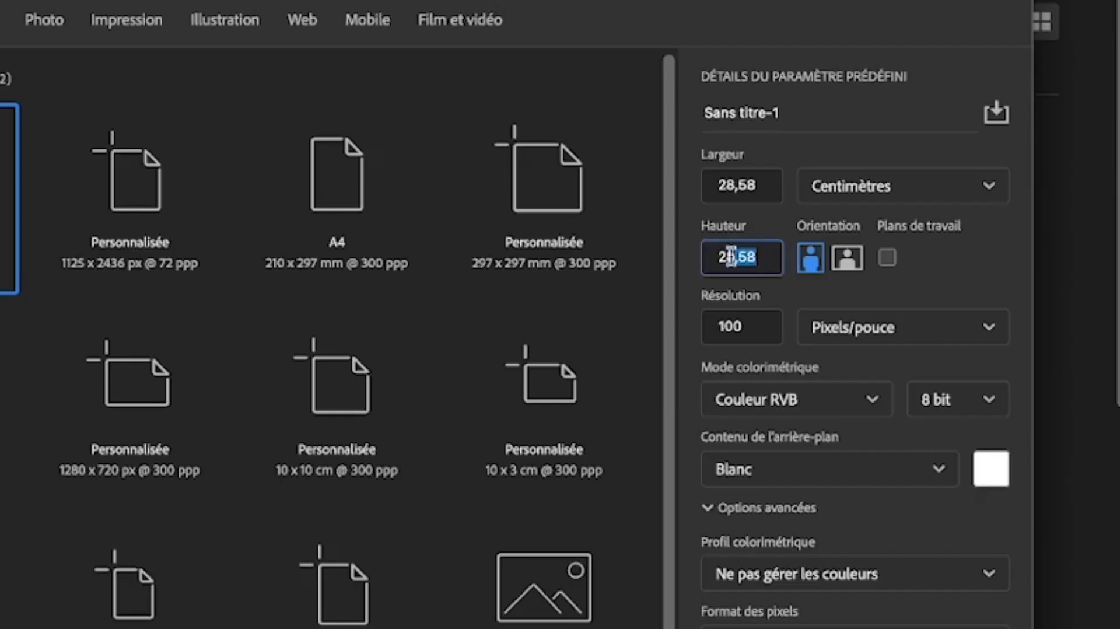
drag(731, 255, 634, 261)
text(12)
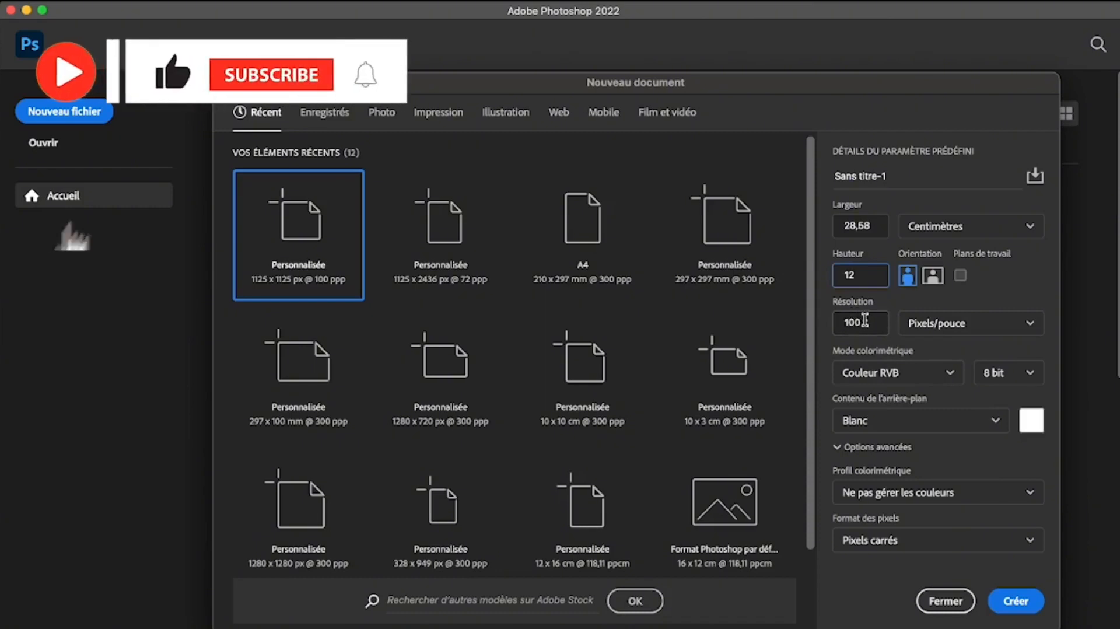
key(Tab)
key(Tab)
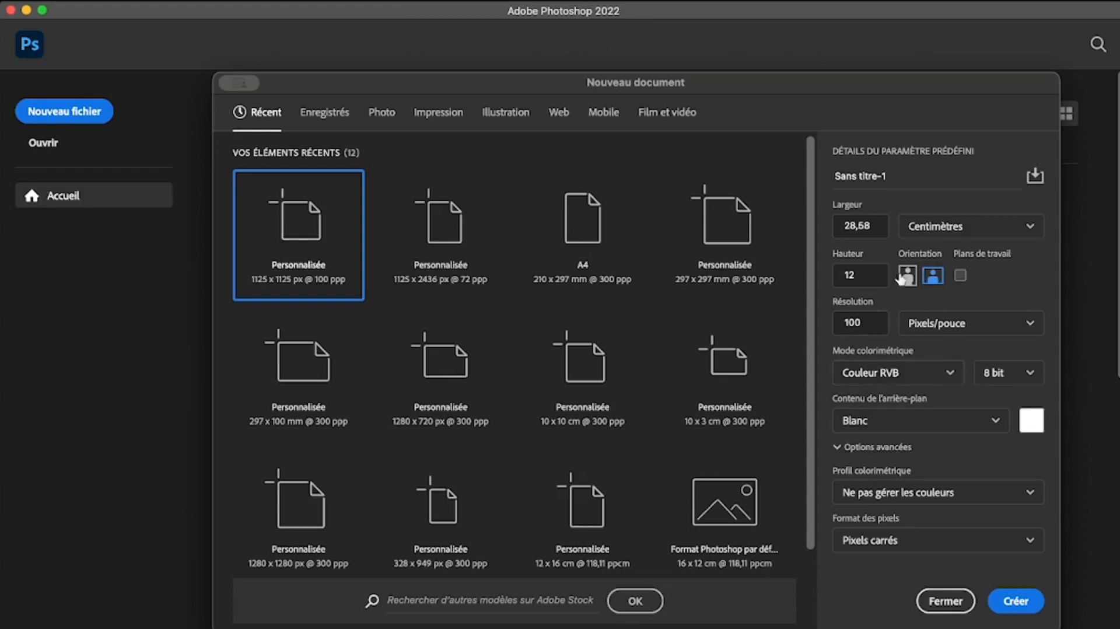
click(1015, 600)
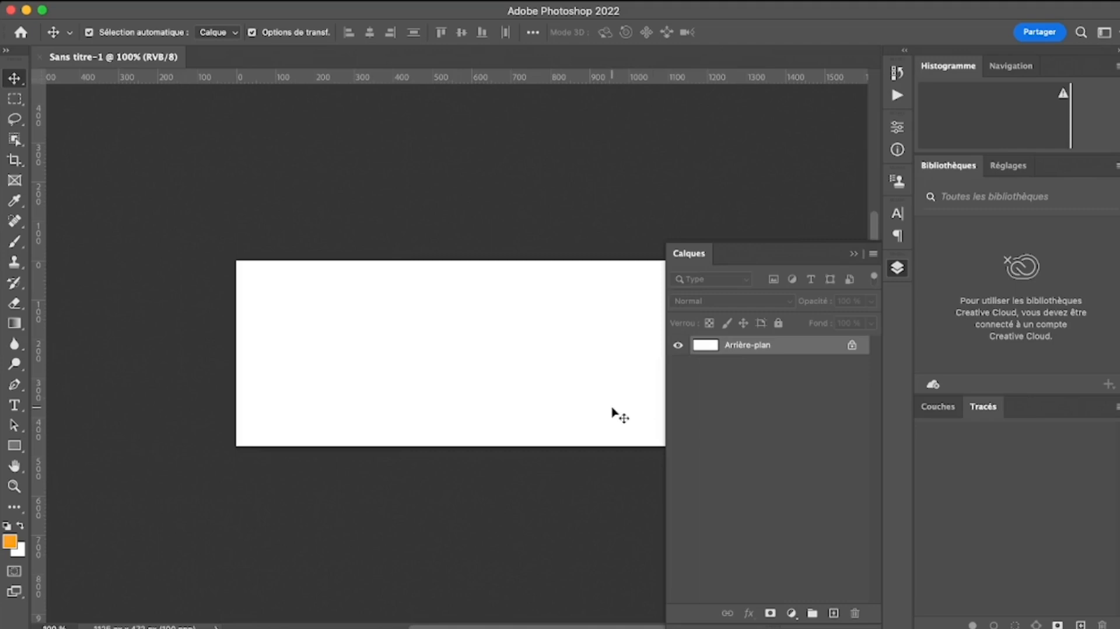
Collapse the Layers panel to clear the canvas and place the Histogram panel after Navigation in their group
scroll(619, 412, right, 3)
scroll(613, 410, up, 3)
scroll(613, 410, down, 2)
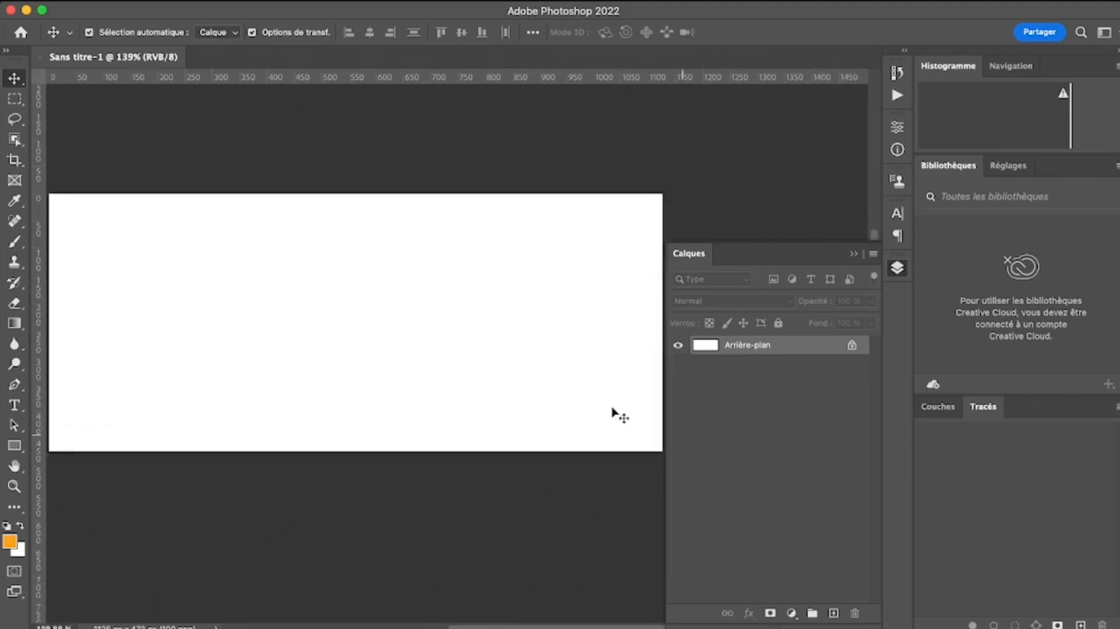
scroll(614, 410, up, 1)
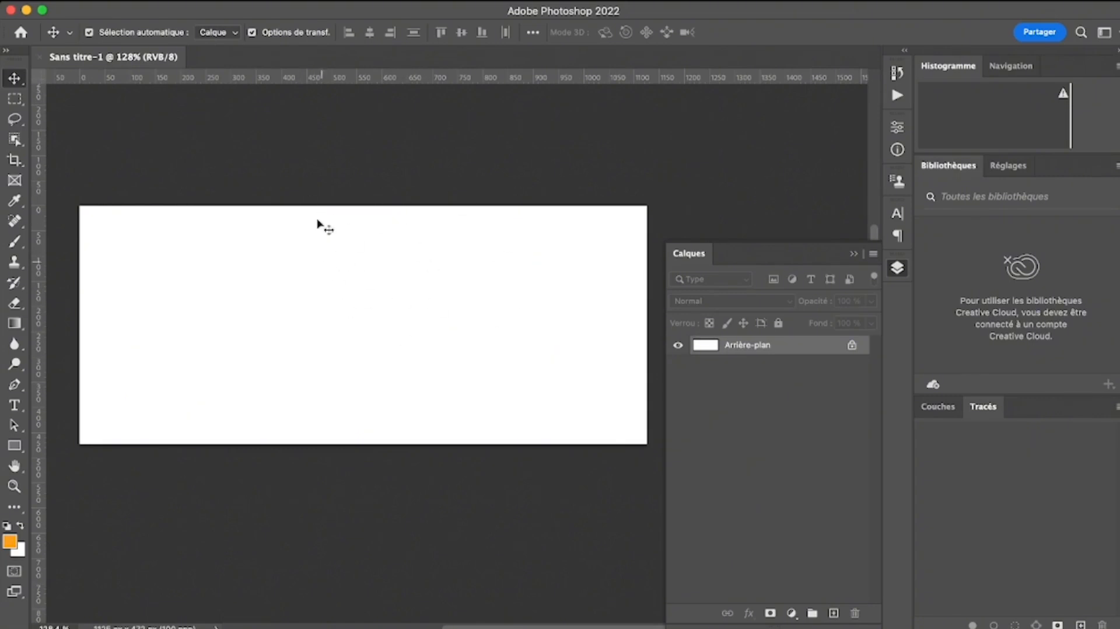
scroll(473, 275, left, 3)
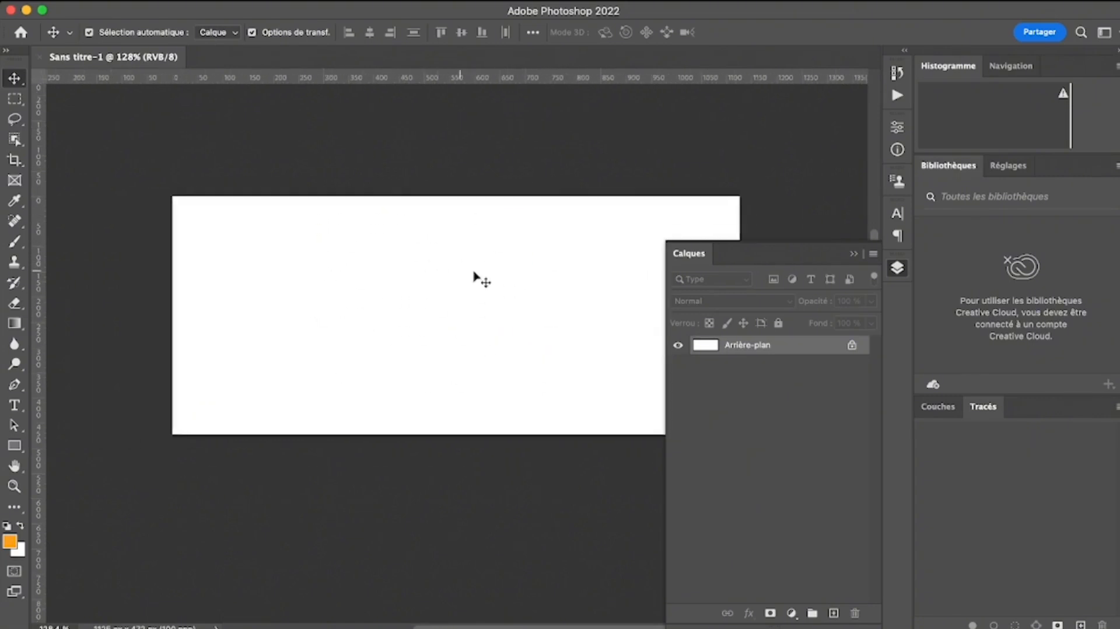
click(854, 255)
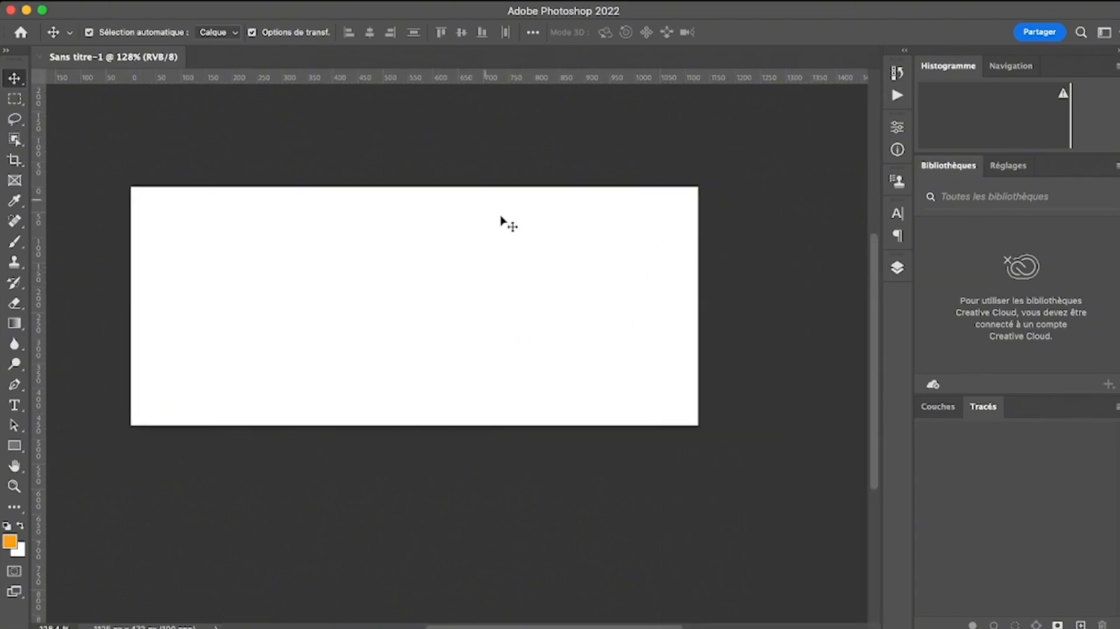
scroll(500, 263, left, 3)
scroll(500, 262, up, 2)
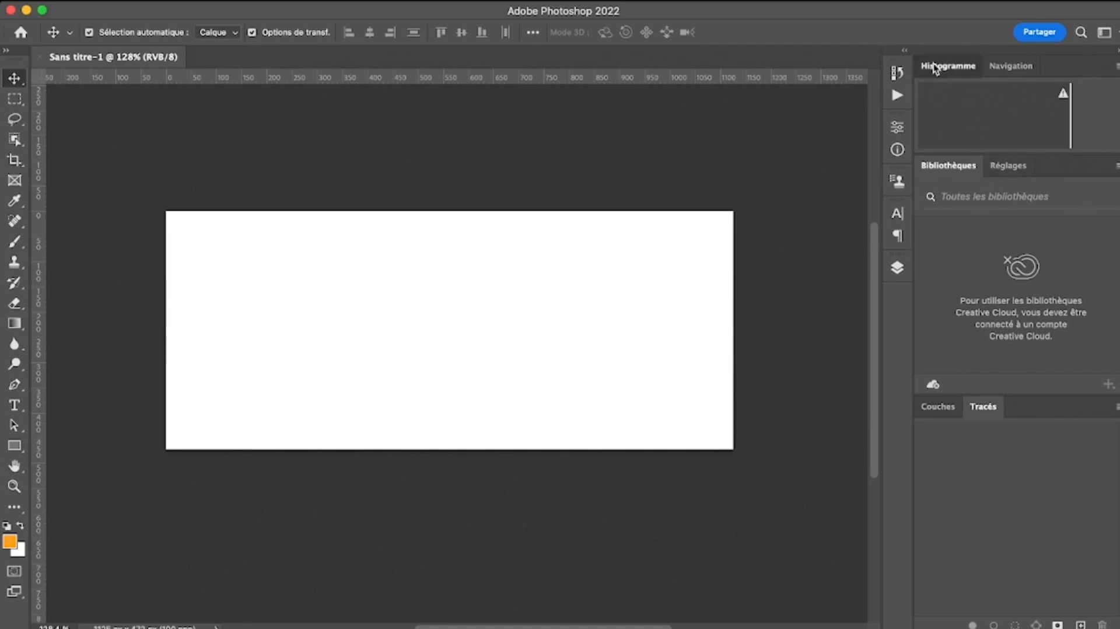
mouse_move(935, 69)
mouse_down()
mouse_move(847, 65)
mouse_move(557, 190)
mouse_move(561, 239)
mouse_move(437, 198)
mouse_move(406, 294)
mouse_move(369, 128)
mouse_move(671, 70)
mouse_move(668, 279)
mouse_move(645, 311)
mouse_move(657, 204)
mouse_move(565, 210)
mouse_move(589, 187)
mouse_move(587, 213)
mouse_move(640, 180)
mouse_move(919, 90)
mouse_move(936, 71)
mouse_up()
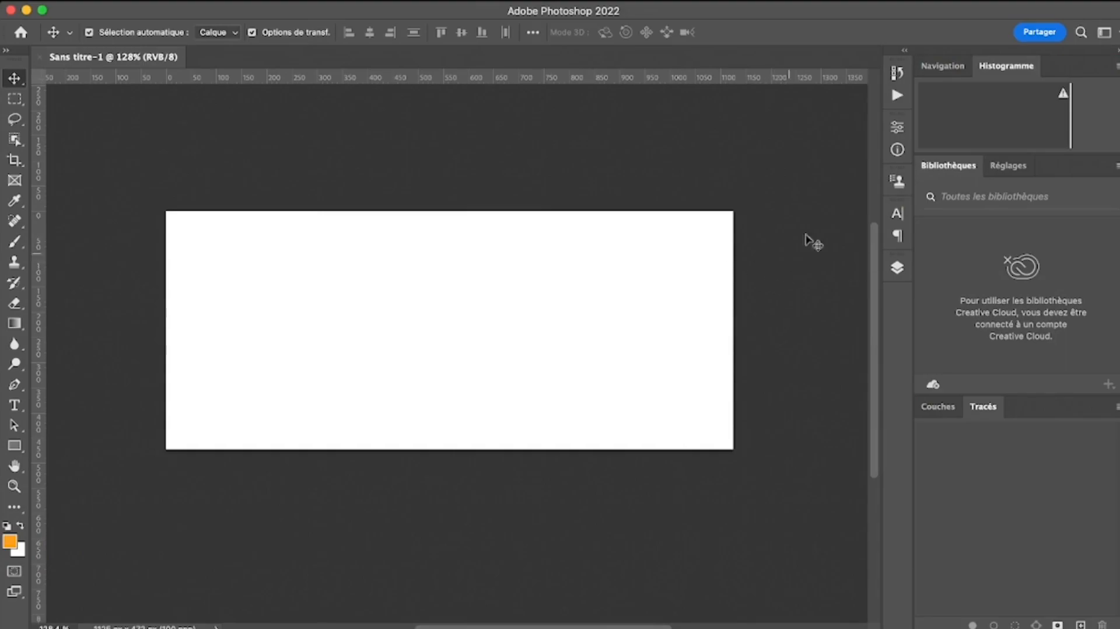
View the Character panel's text settings, collapse it and reopen the Layers panel
click(897, 213)
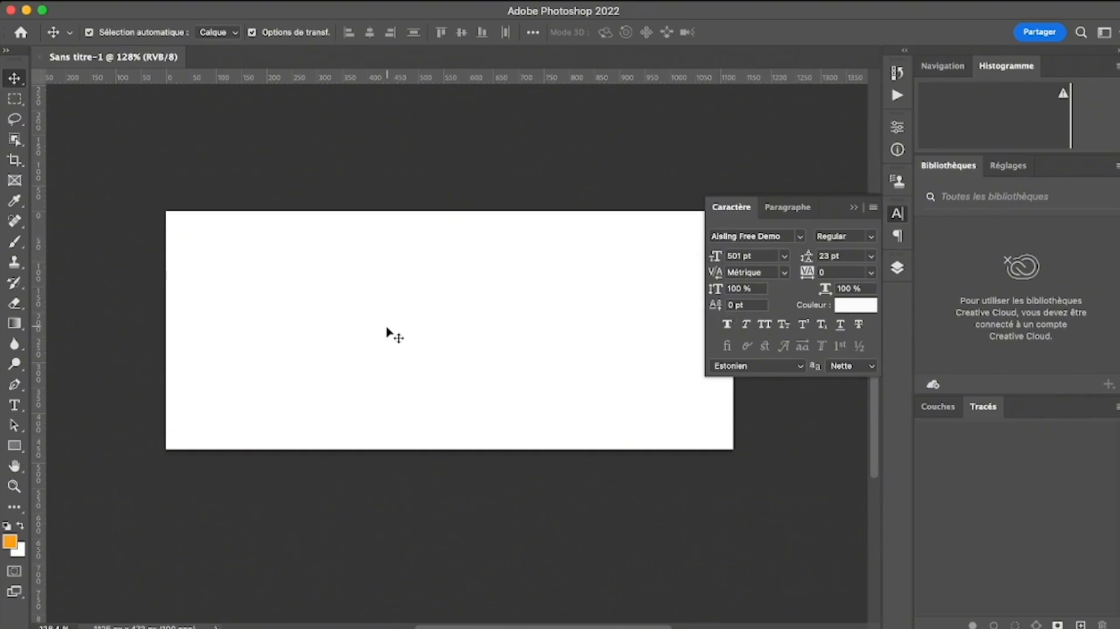
click(854, 207)
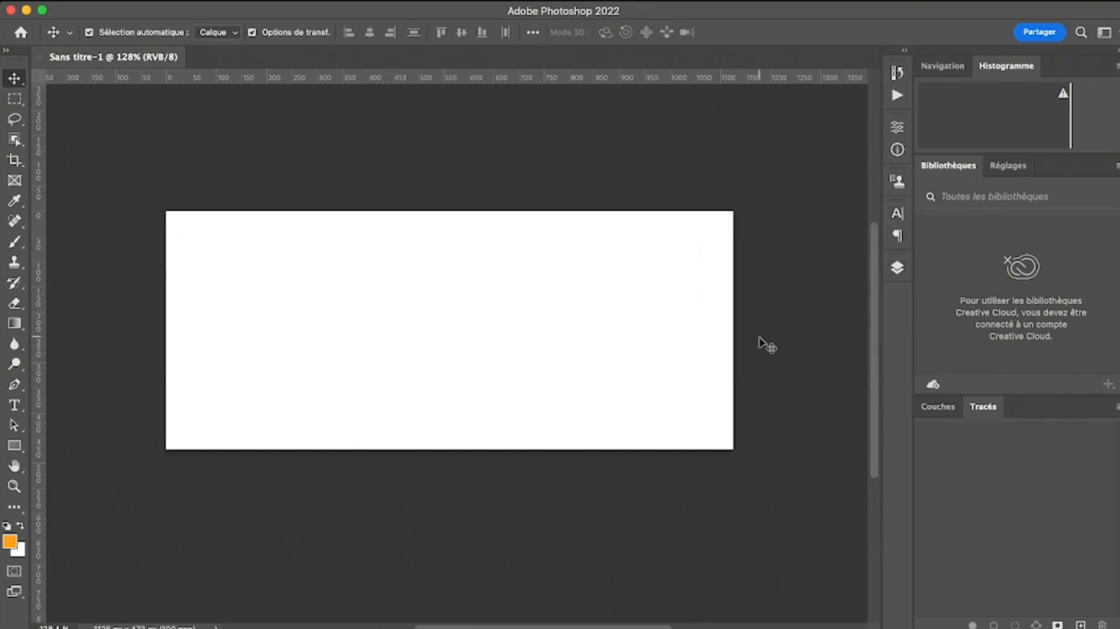
click(897, 268)
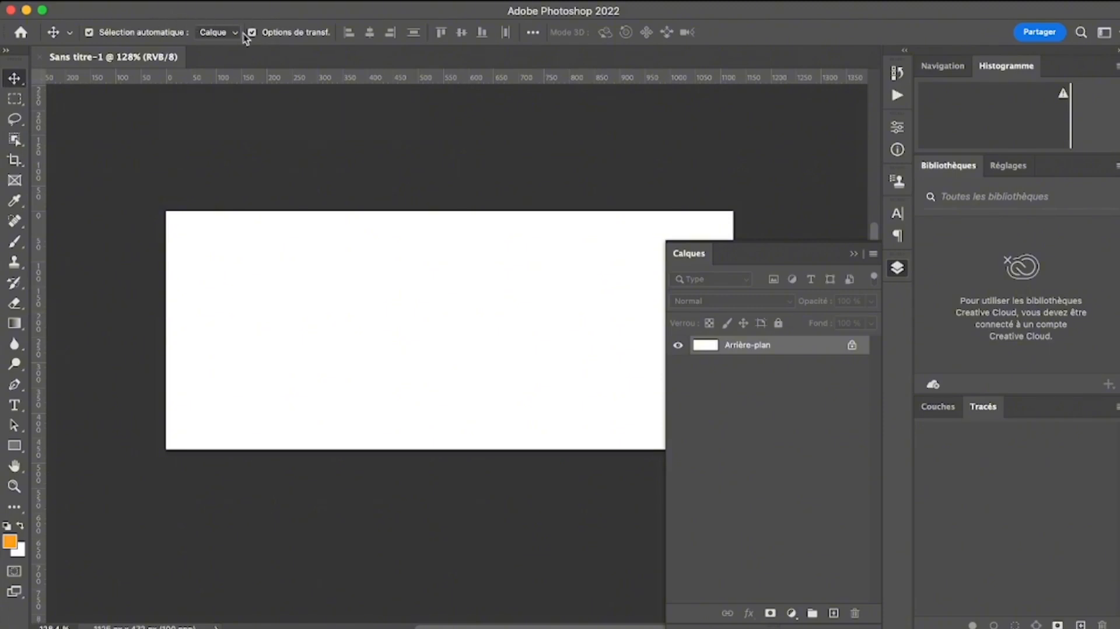
Activate the Type tool and set its font to Andre Martin Demo
click(15, 100)
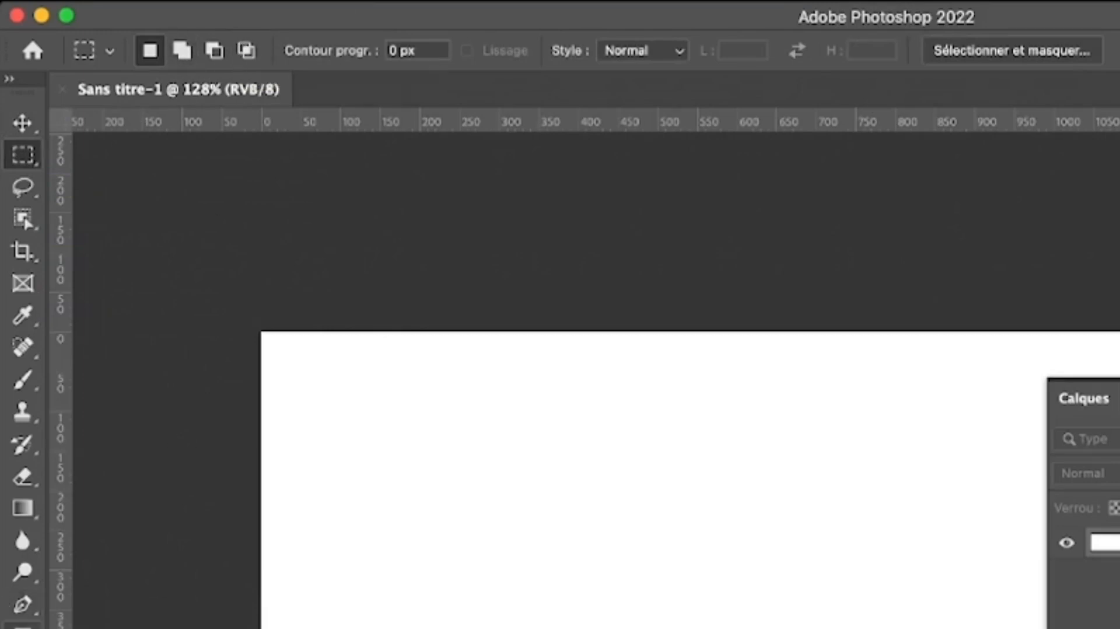
key(t)
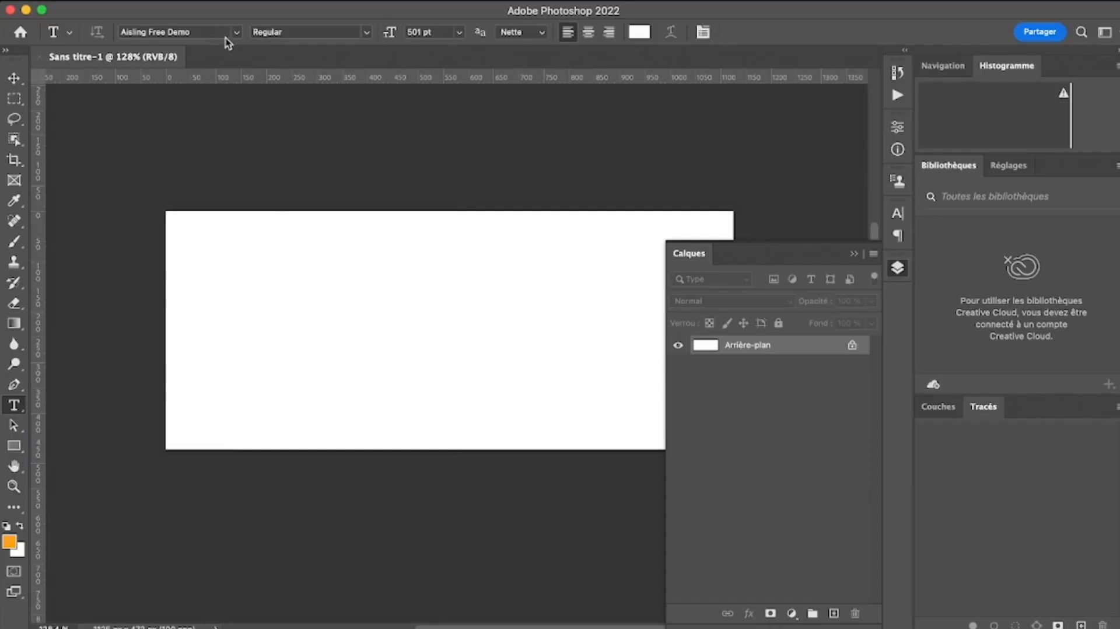
click(373, 51)
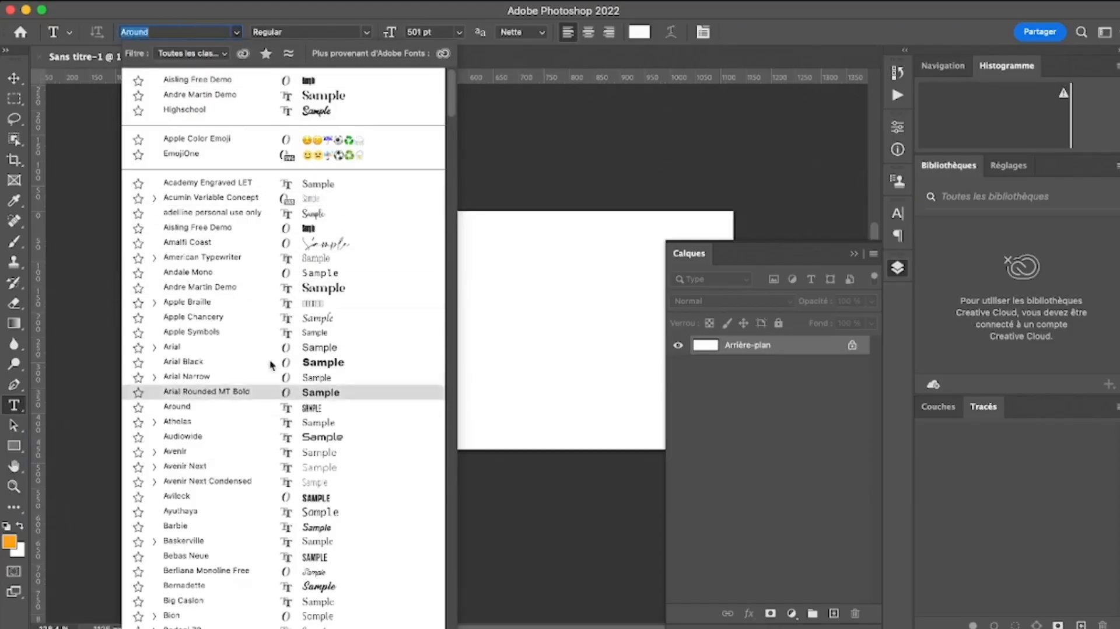
Examine the Type tool's font style, font size and text colour options without changing them
click(366, 33)
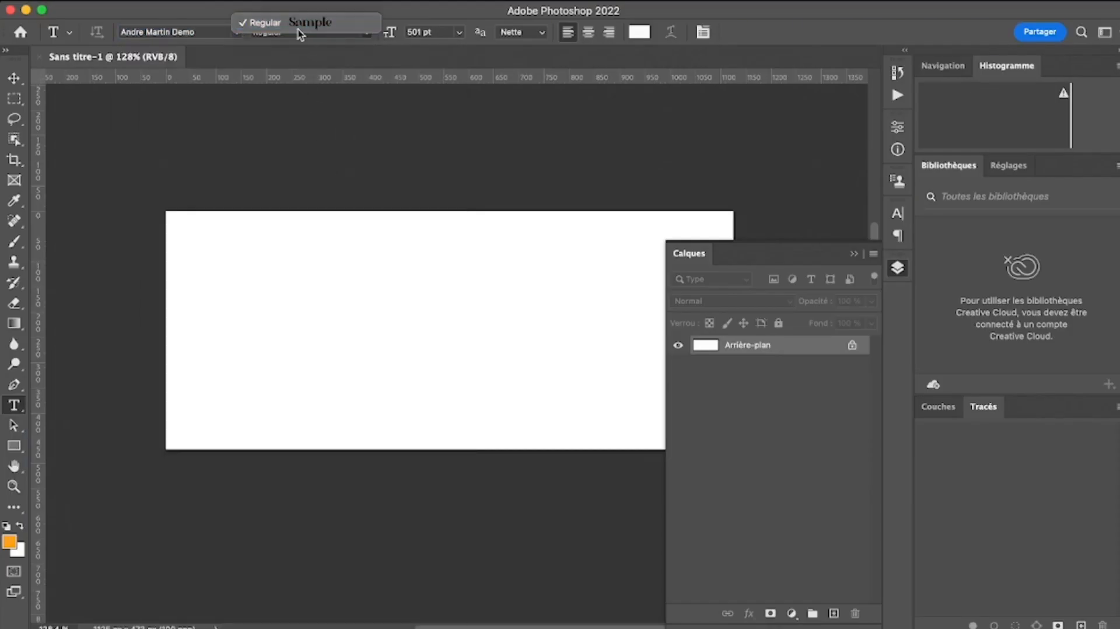
click(460, 32)
click(461, 33)
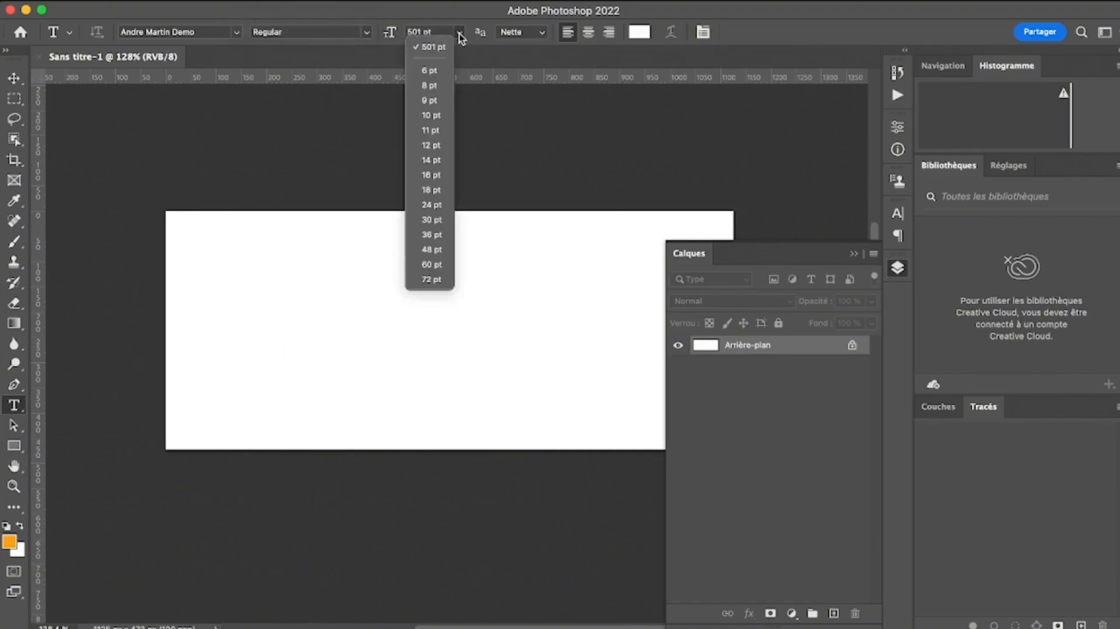
click(593, 25)
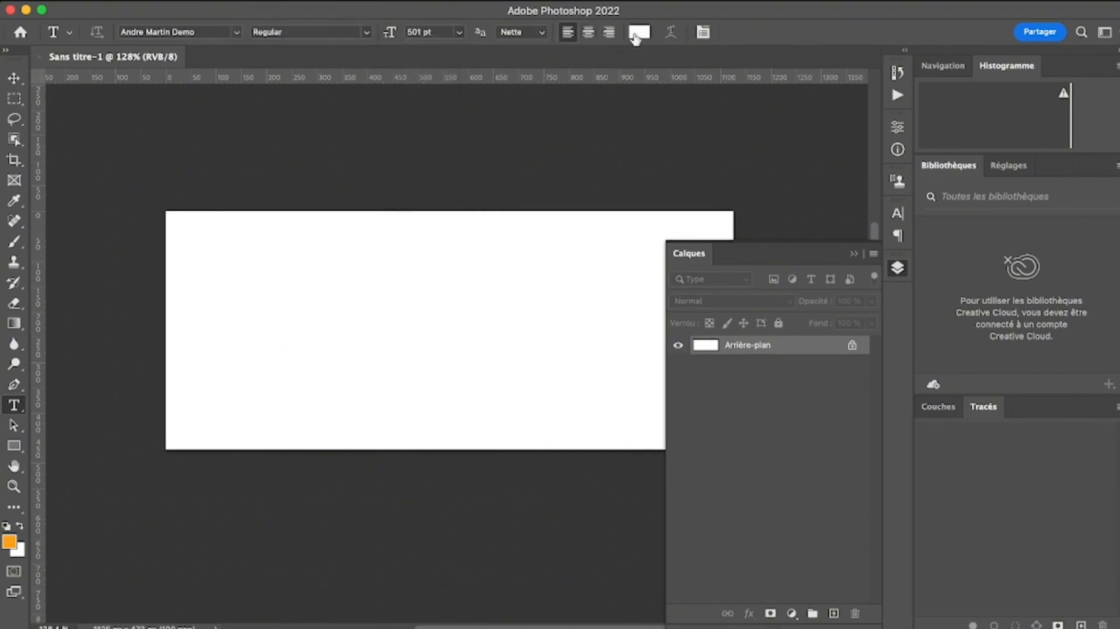
click(638, 33)
key(Return)
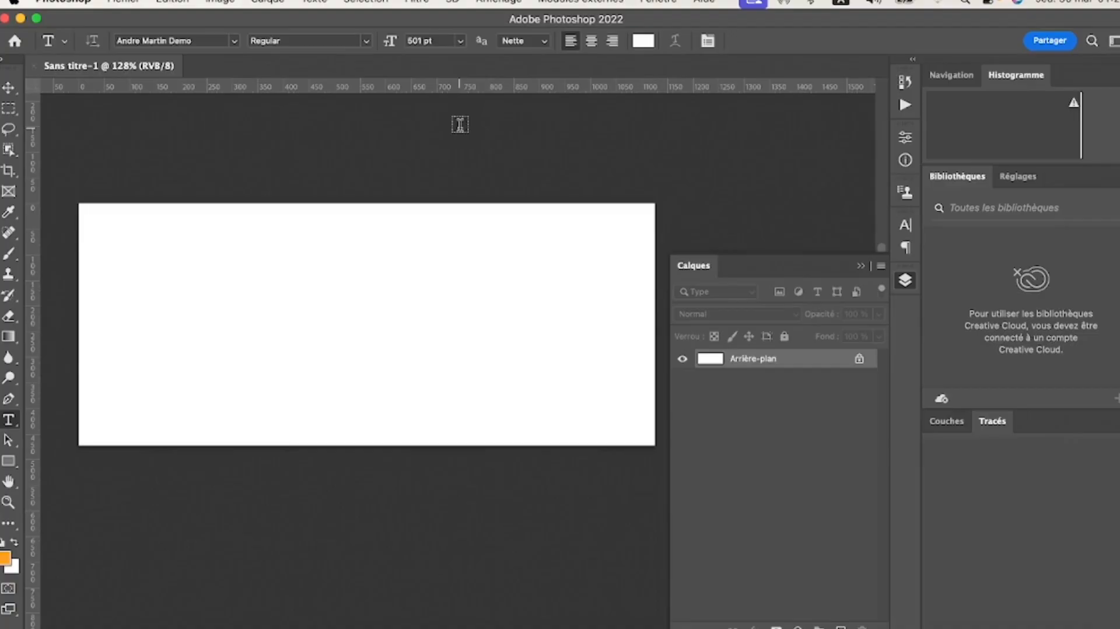
View the new-document presets and settings, and close them without creating a document
click(123, 3)
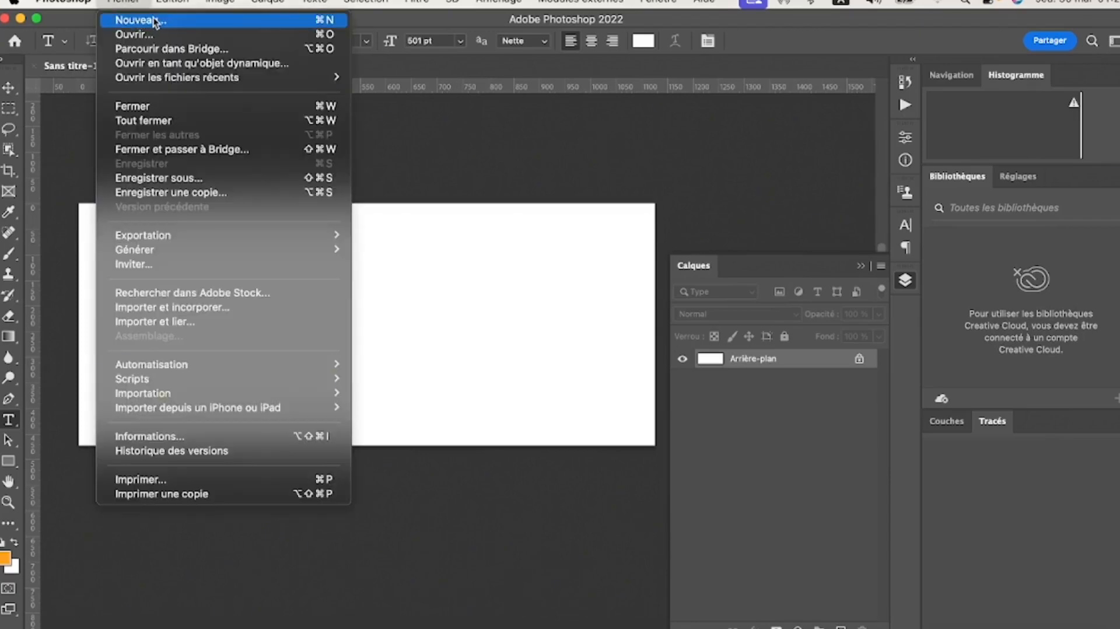
click(169, 26)
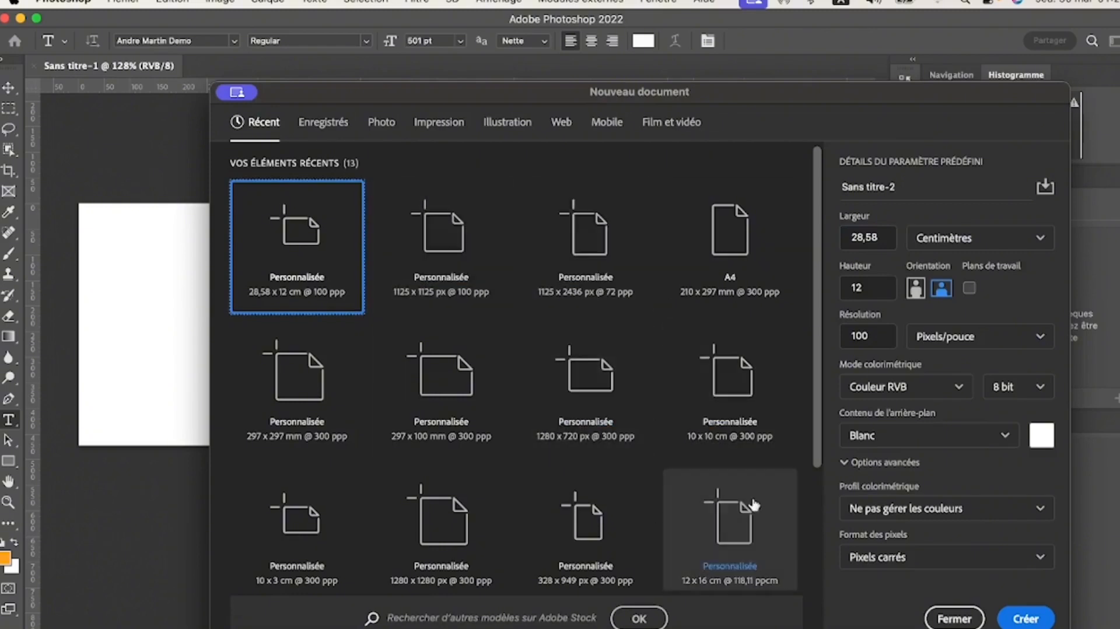
click(954, 619)
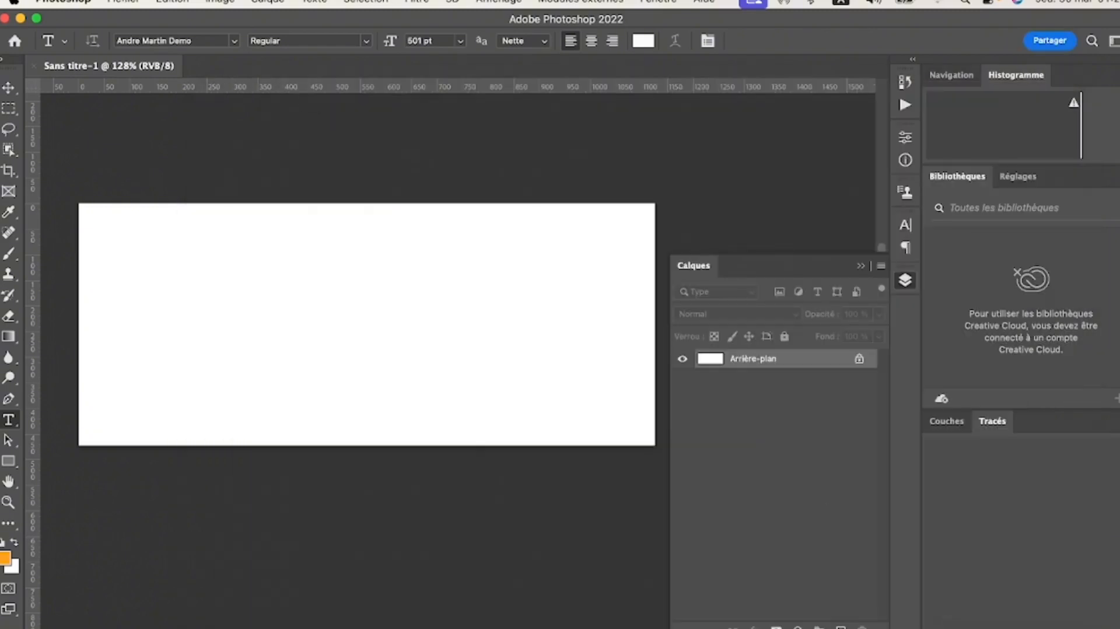
Examine the file, editing, image mode and adjustment, layer, text, selection, filter and 3D commands without applying any
click(117, 3)
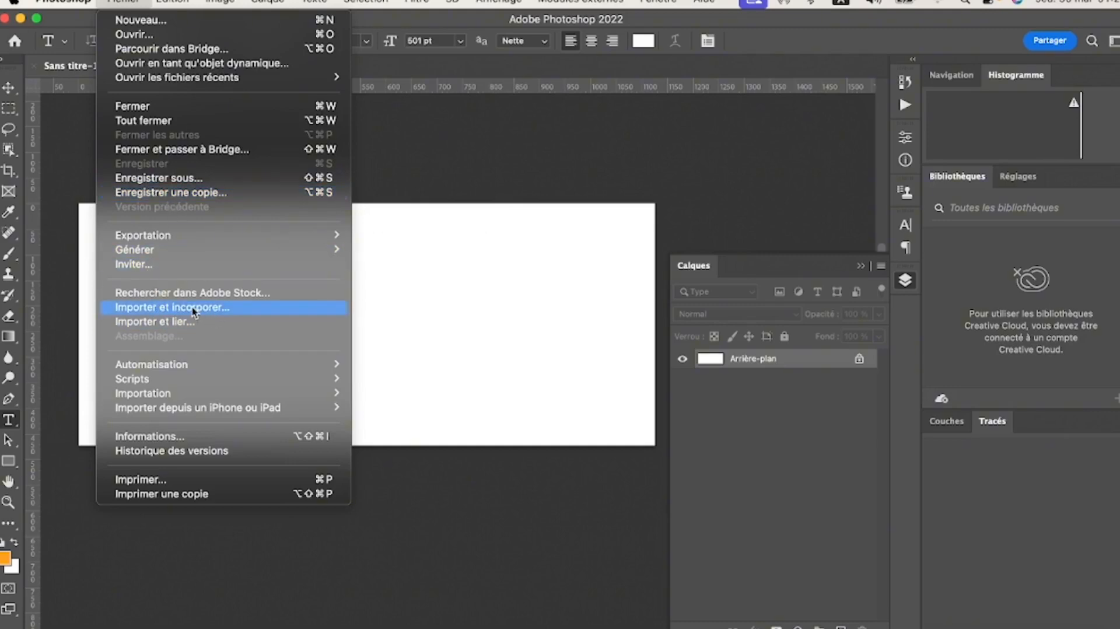
mouse_move(169, 7)
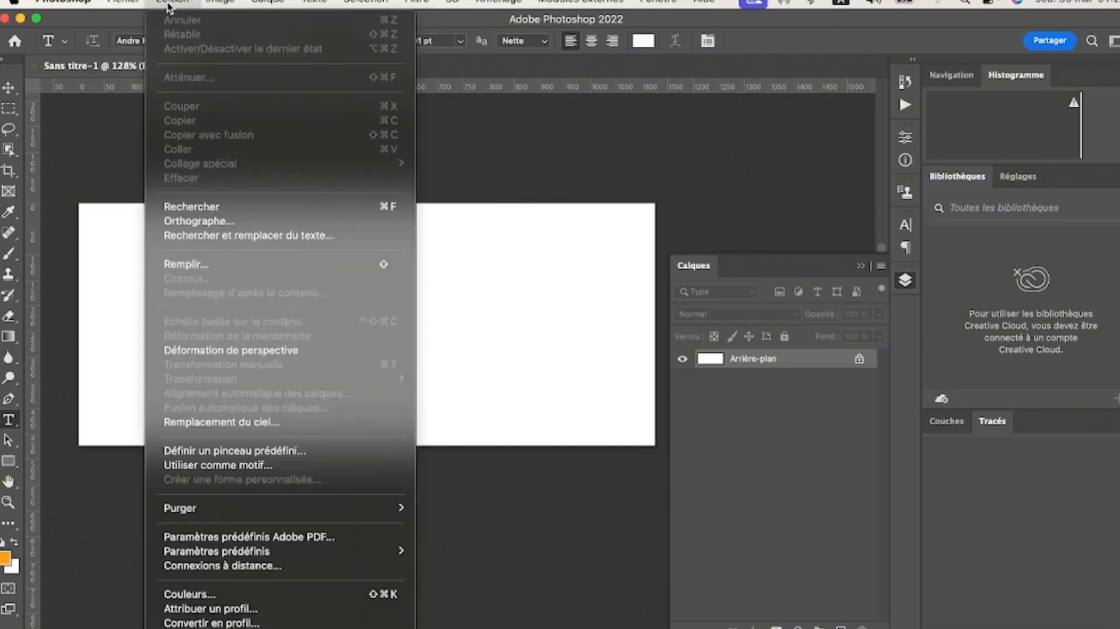
mouse_move(124, 4)
mouse_move(222, 5)
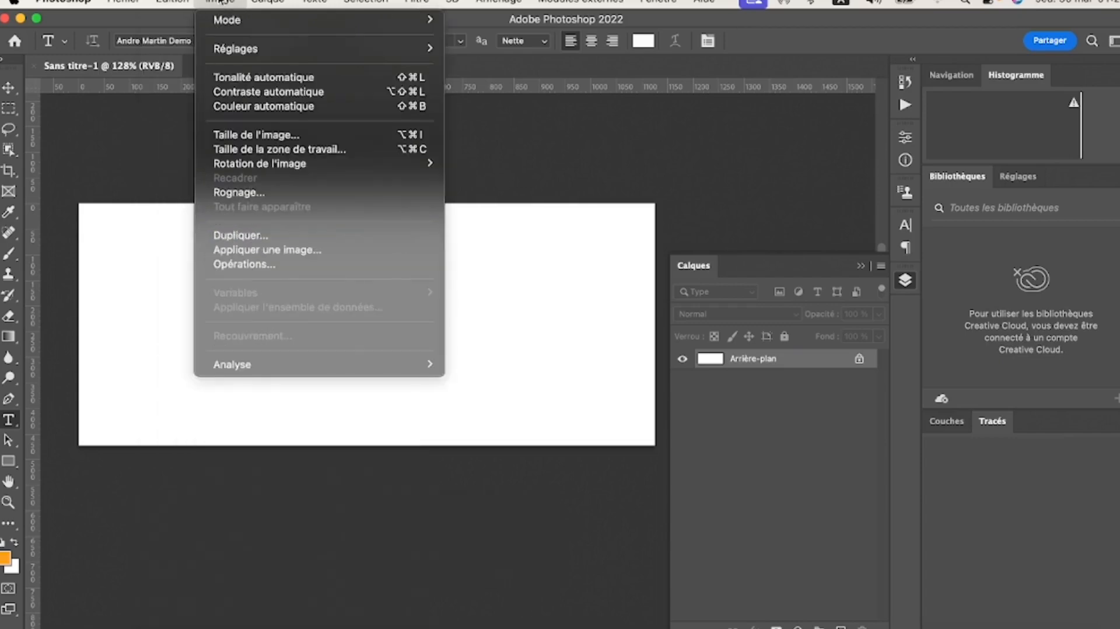
mouse_move(242, 27)
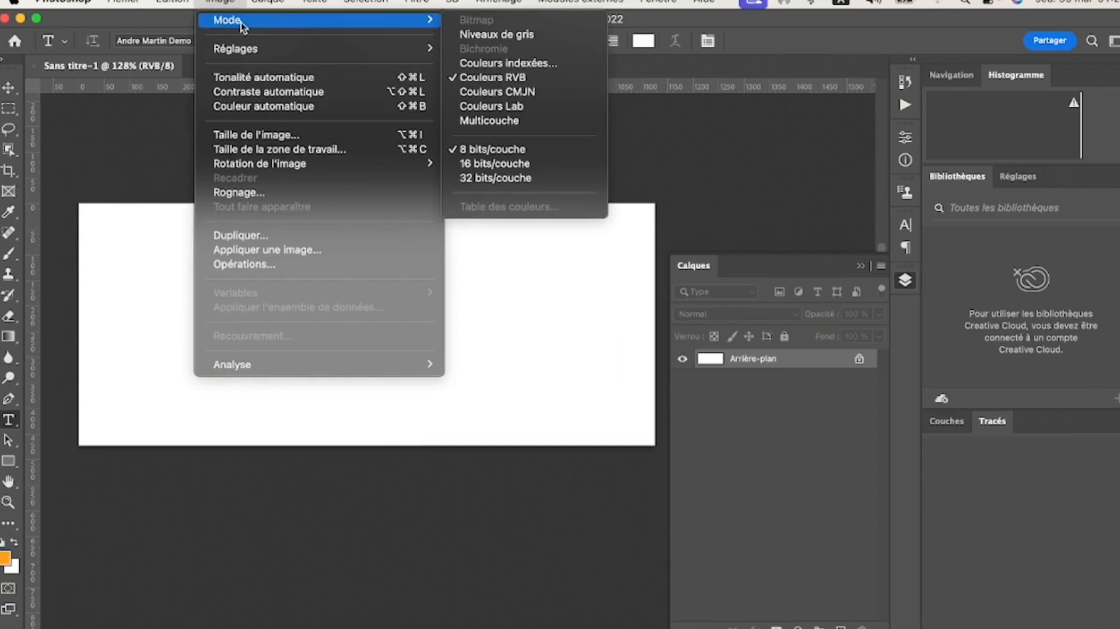
mouse_move(324, 47)
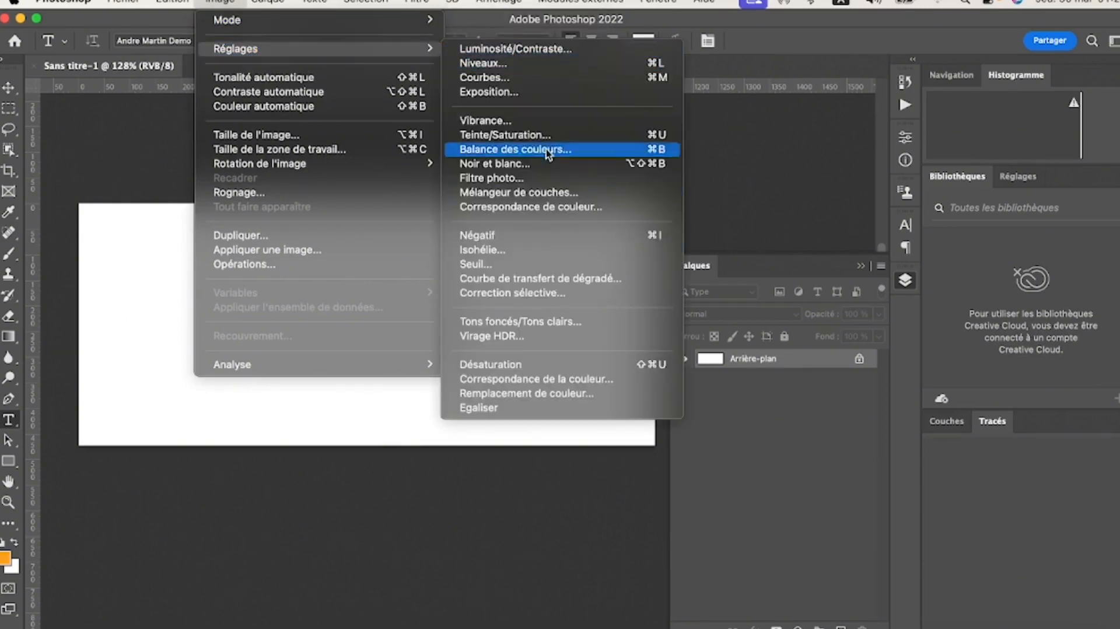
mouse_move(270, 5)
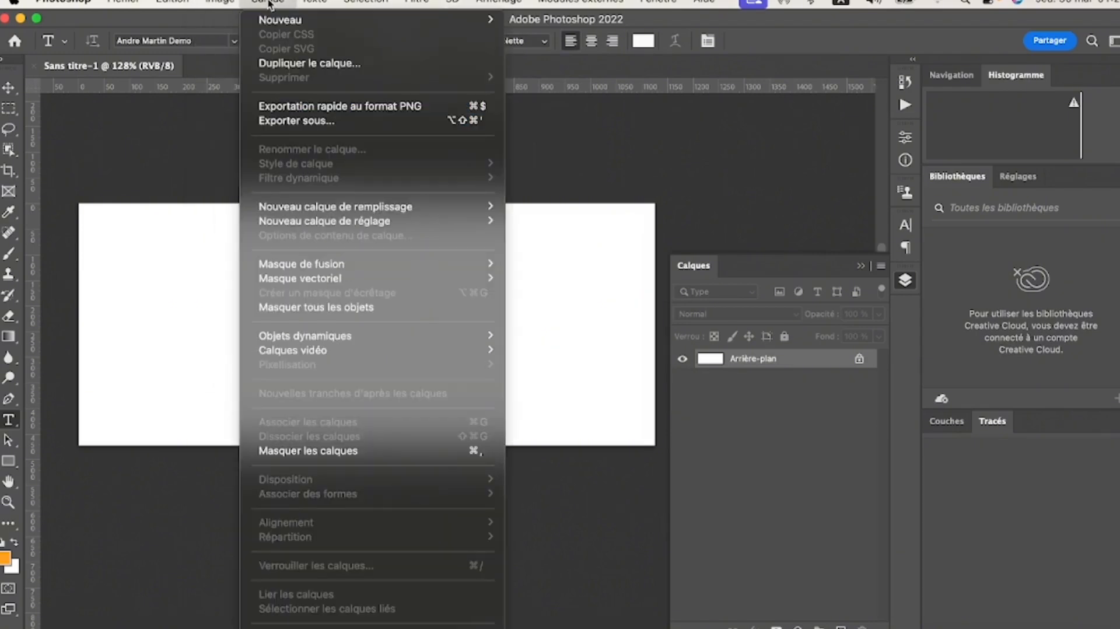
mouse_move(327, 4)
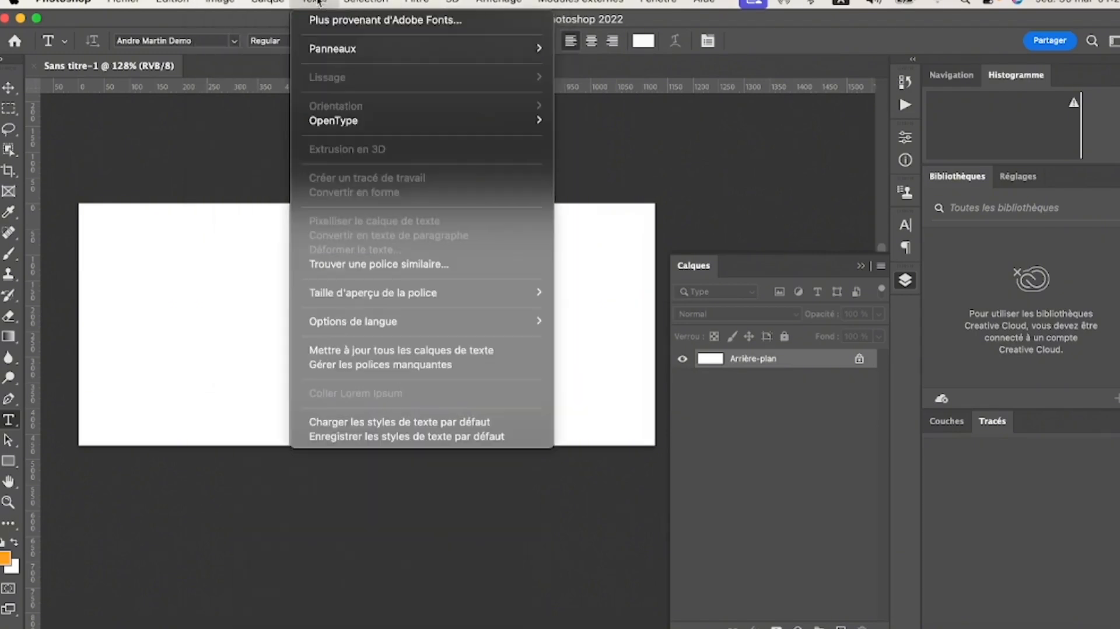
mouse_move(366, 2)
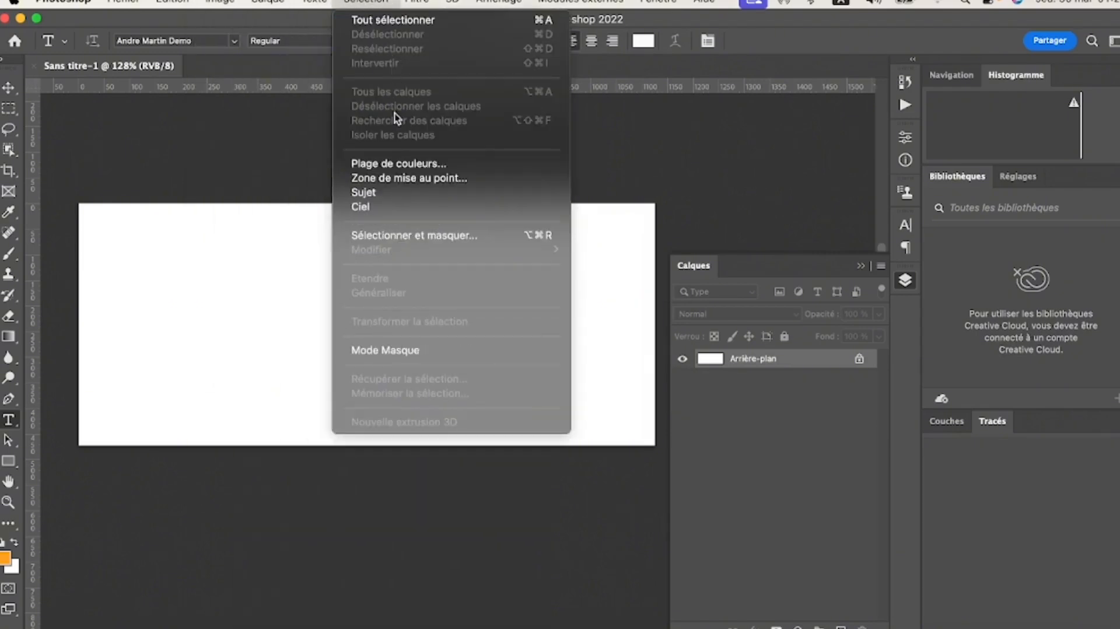
mouse_move(435, 2)
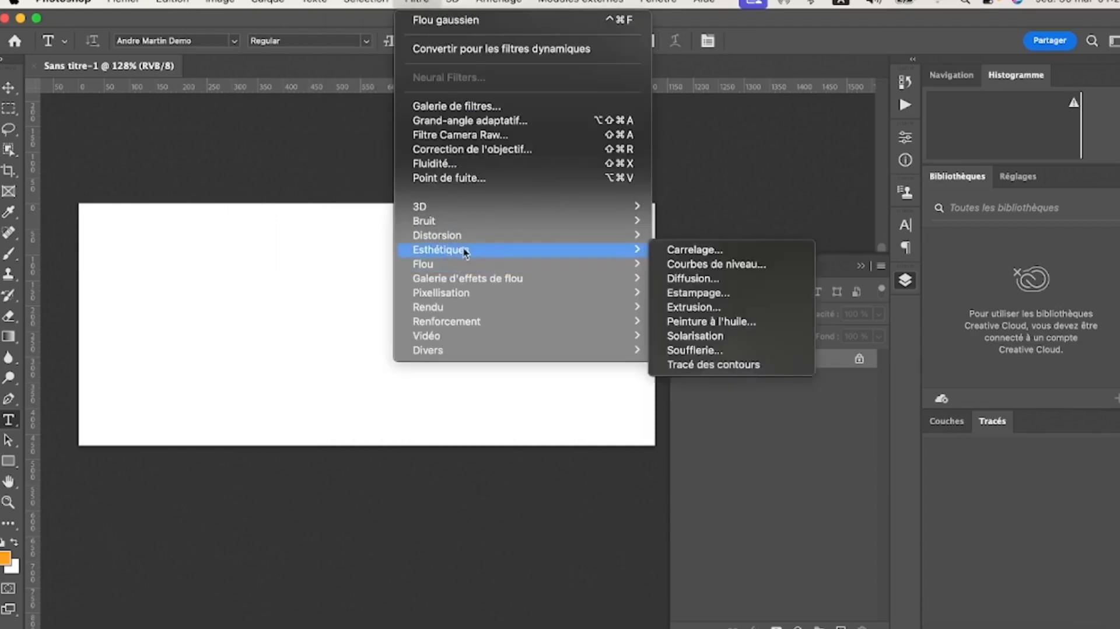
mouse_move(490, 265)
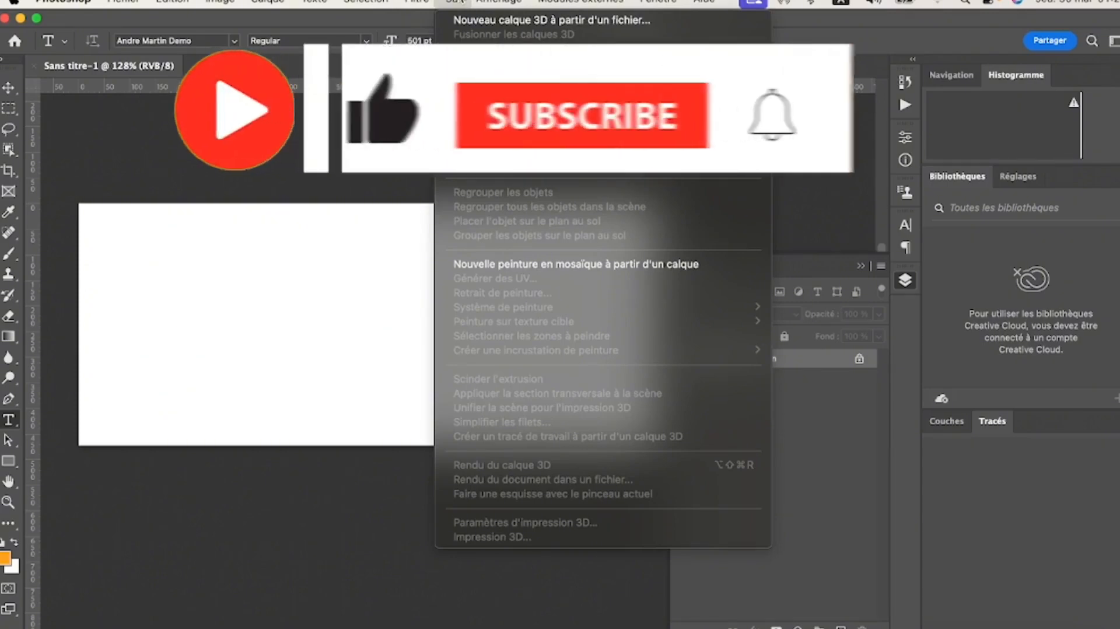
View the canvas at 200%, at 100% and at 125% zoom
mouse_move(499, 1)
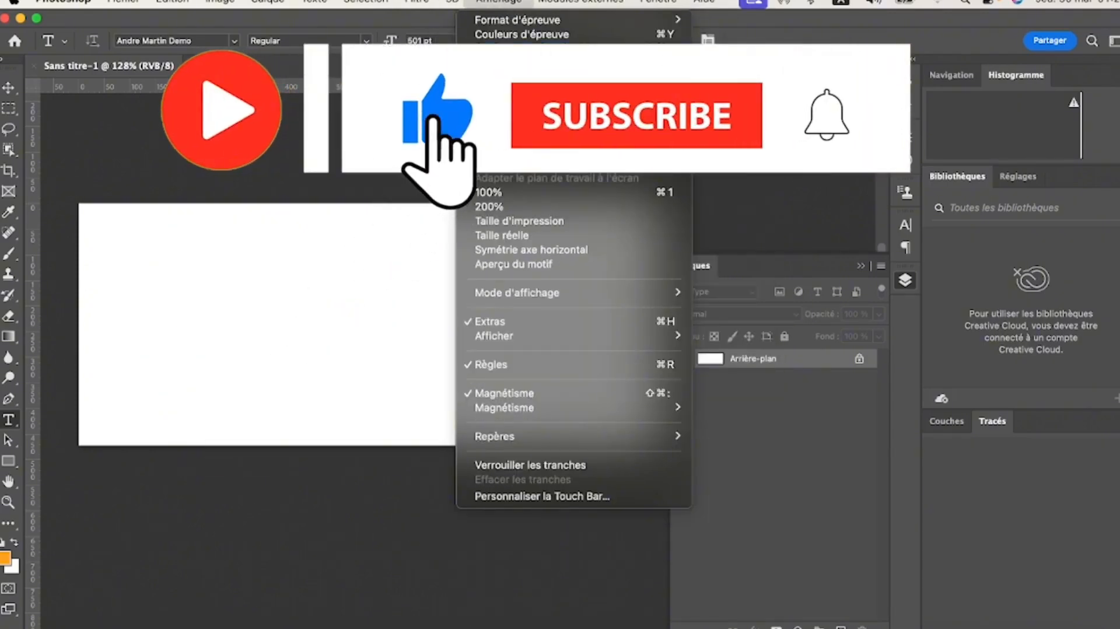
click(499, 206)
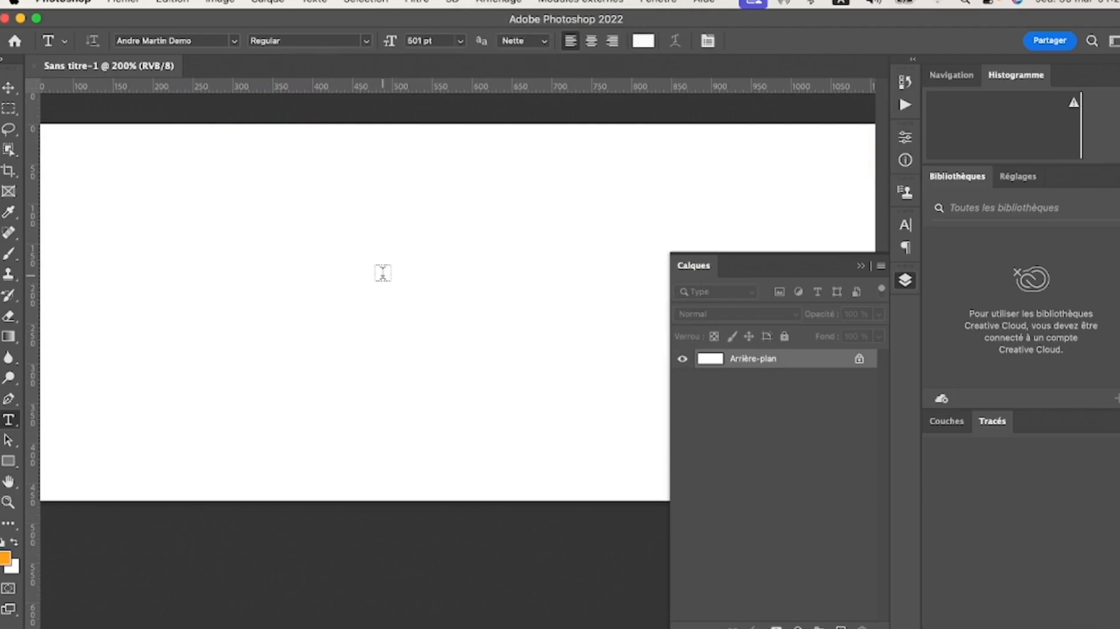
click(498, 2)
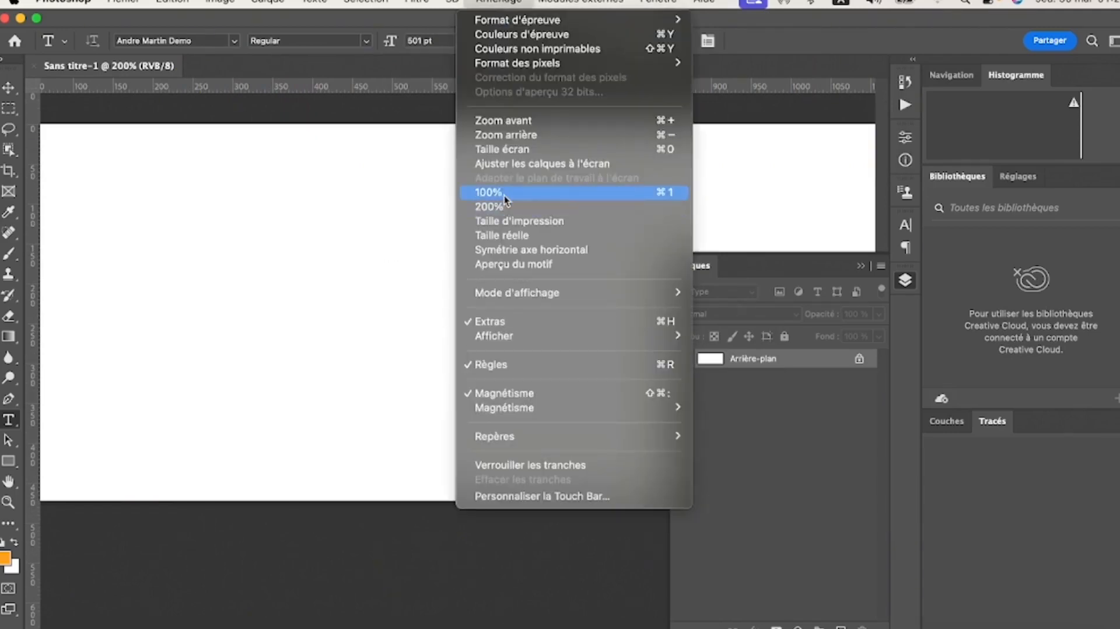
click(510, 194)
scroll(458, 206, right, 3)
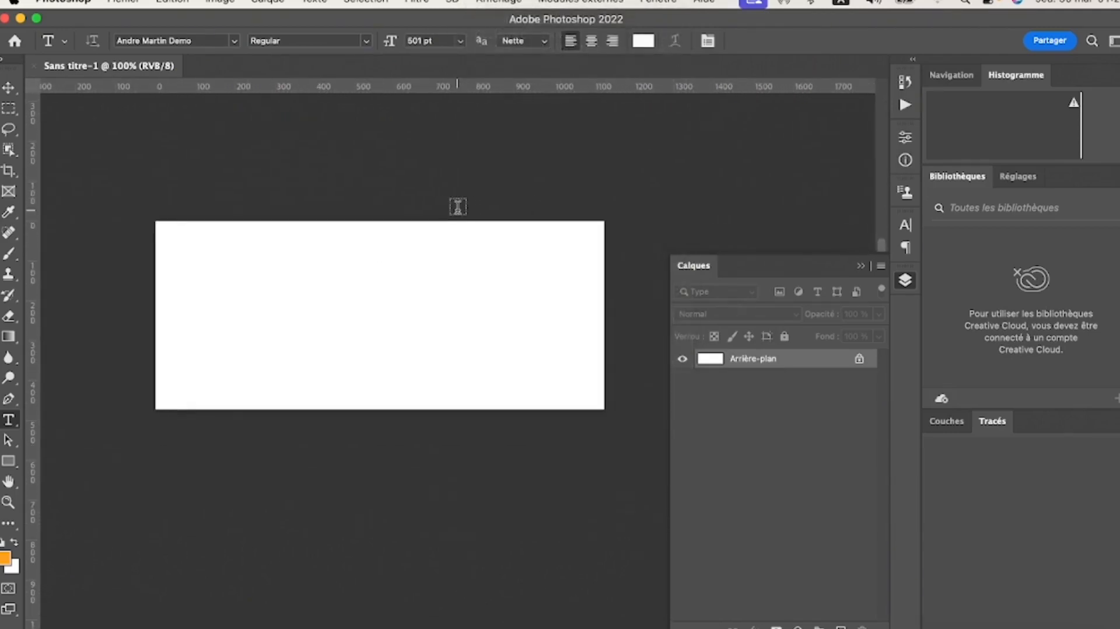
scroll(458, 206, up, 1)
Examine the remaining view commands, the plug-in commands and the list of available panels
click(516, 3)
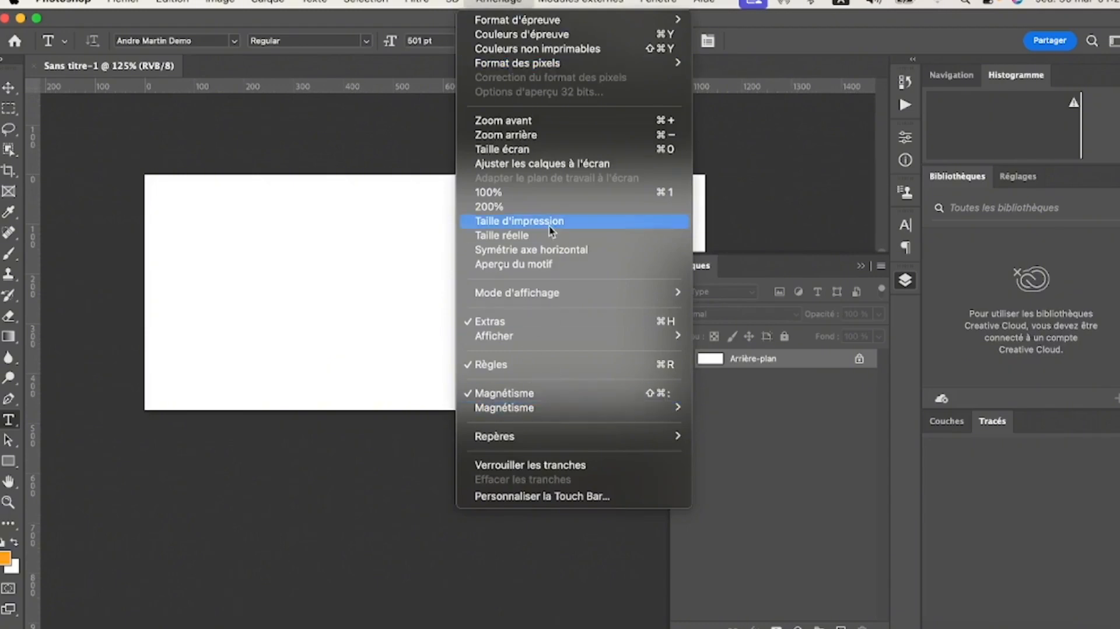
mouse_move(582, 2)
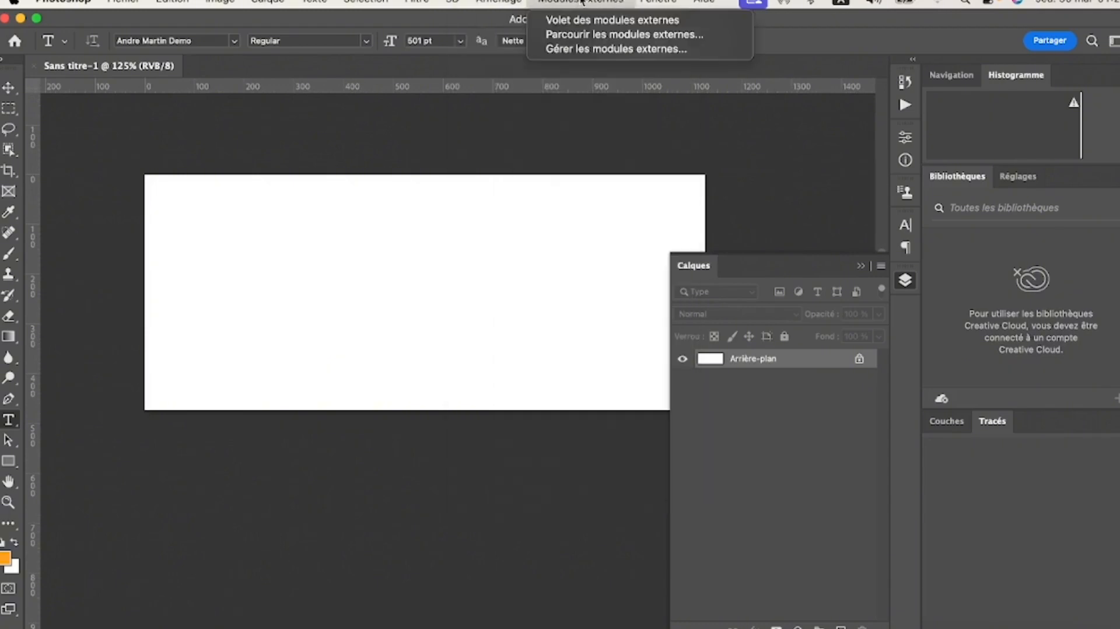
mouse_move(659, 2)
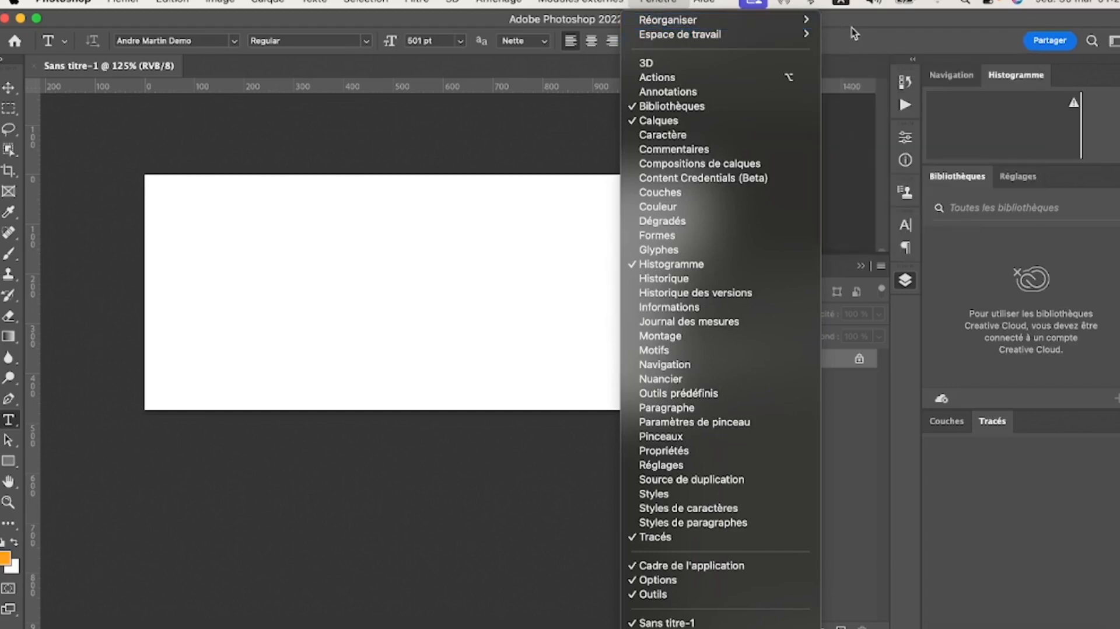
click(659, 121)
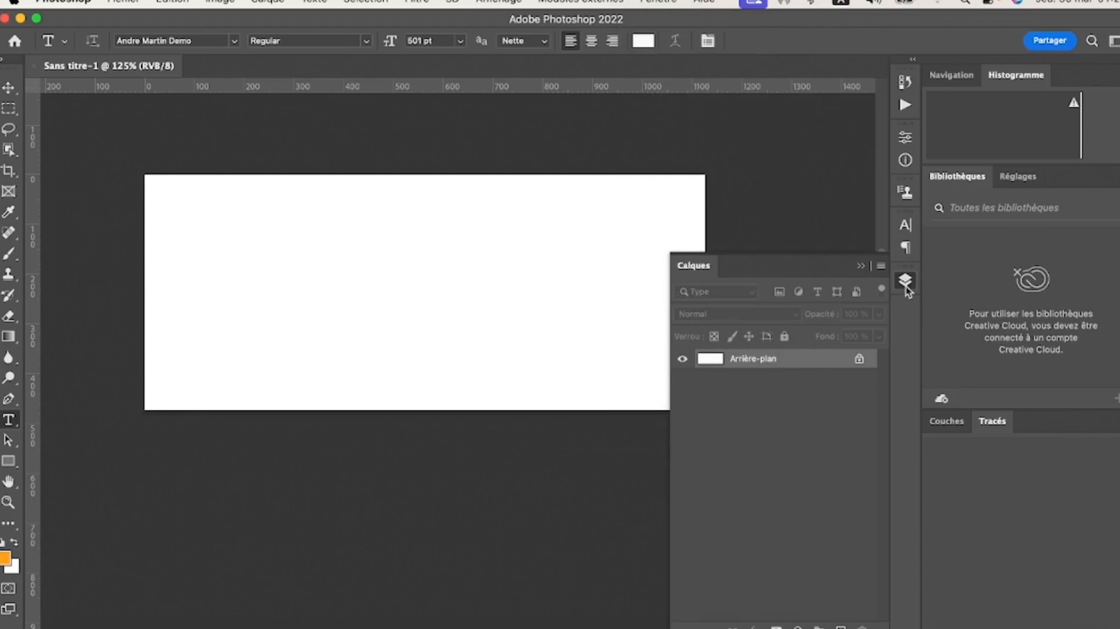
Collapse and reopen the Layers panel, and close it completely using its own options
click(861, 267)
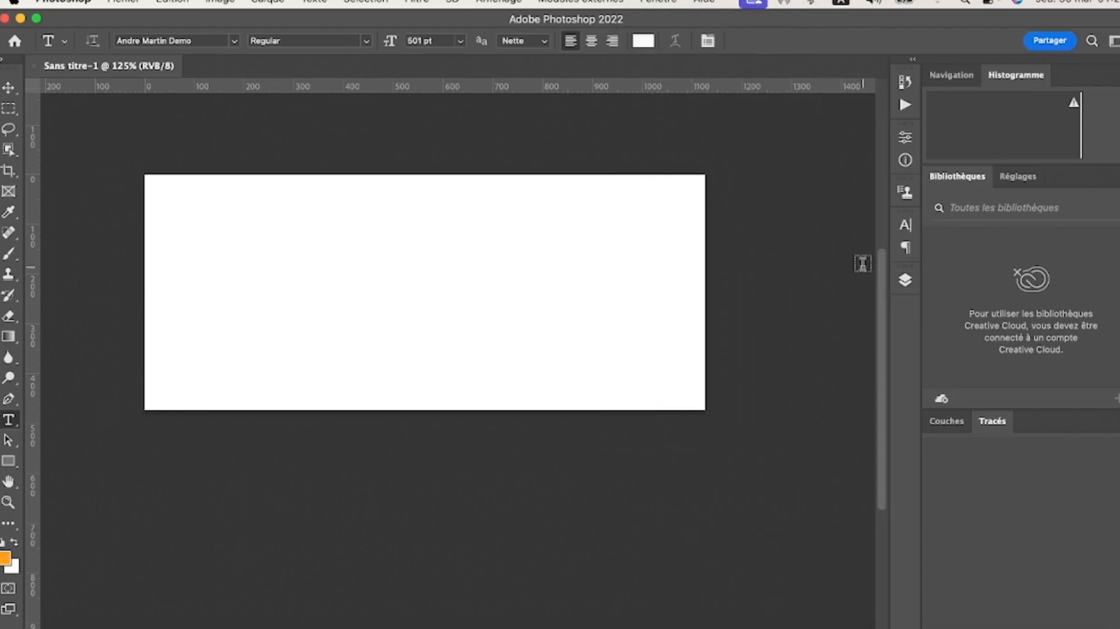
click(905, 280)
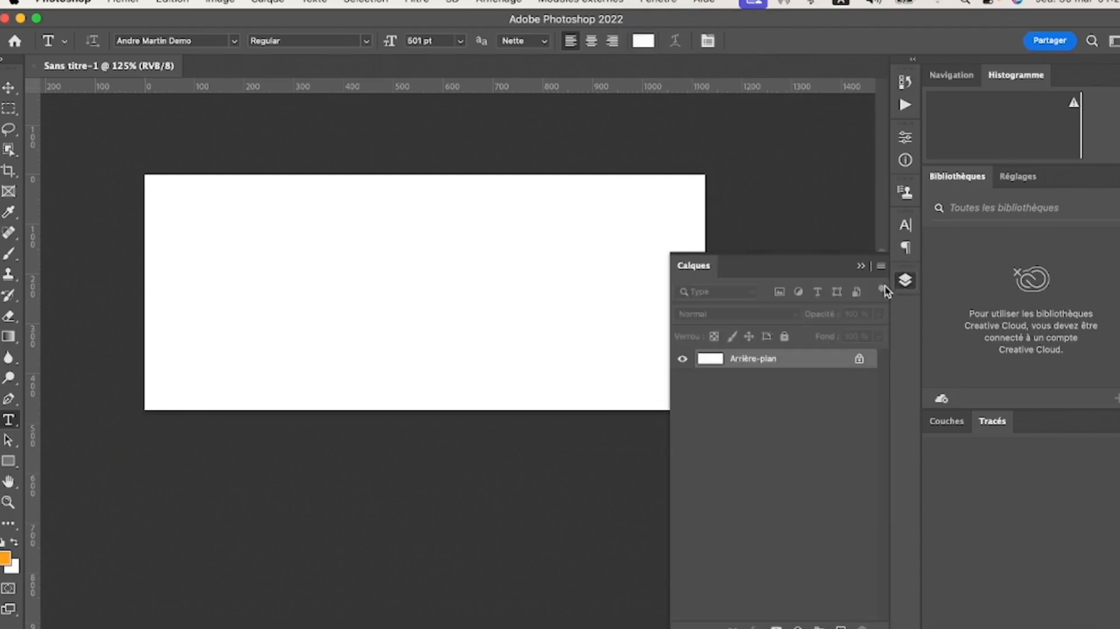
click(880, 266)
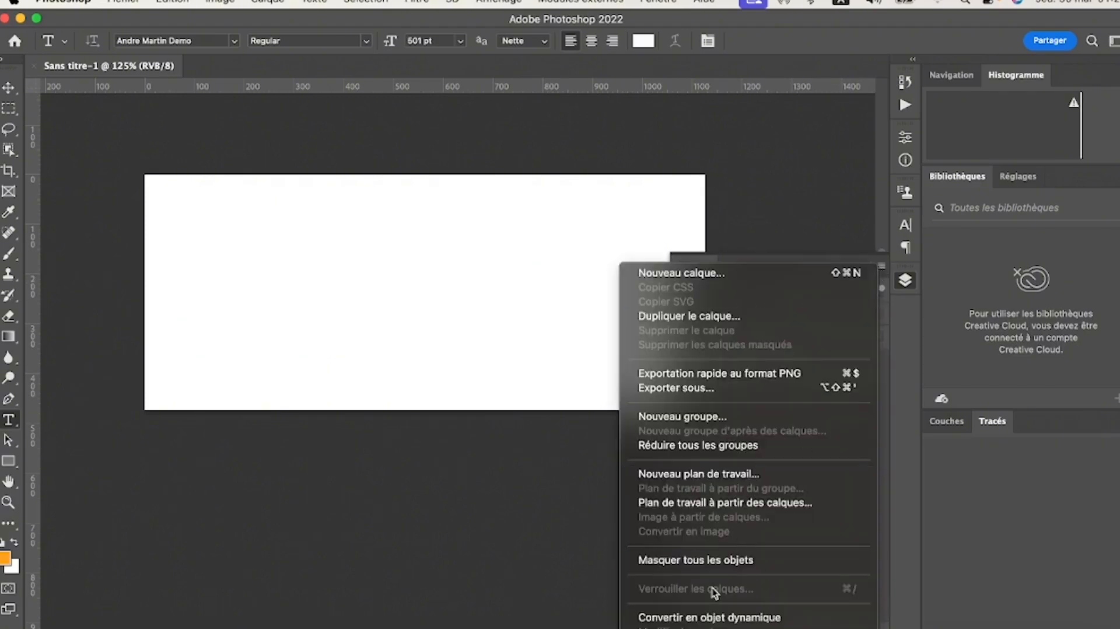
click(677, 622)
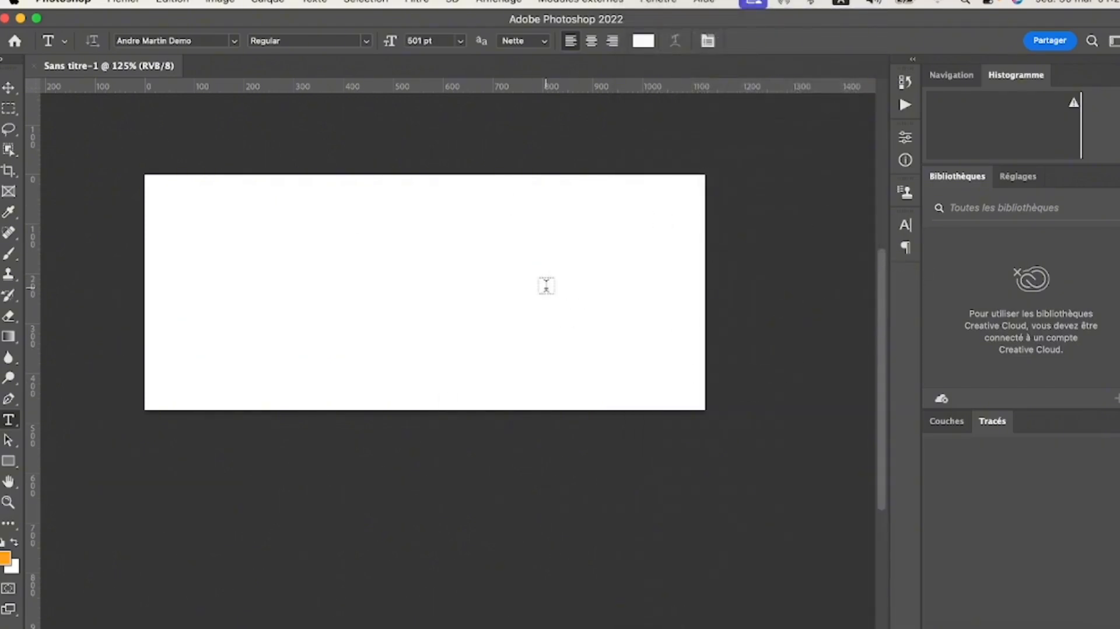
Restore the closed Layers panel from the list of available panels, and view that list once more
scroll(546, 285, up, 3)
scroll(546, 286, up, 3)
scroll(553, 283, left, 2)
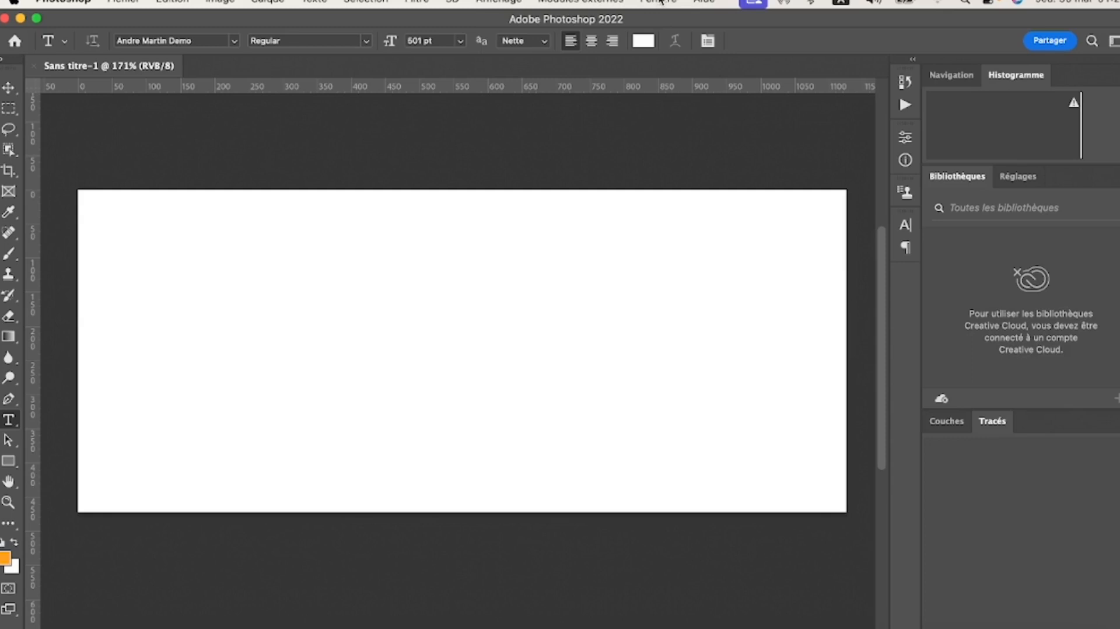
click(661, 2)
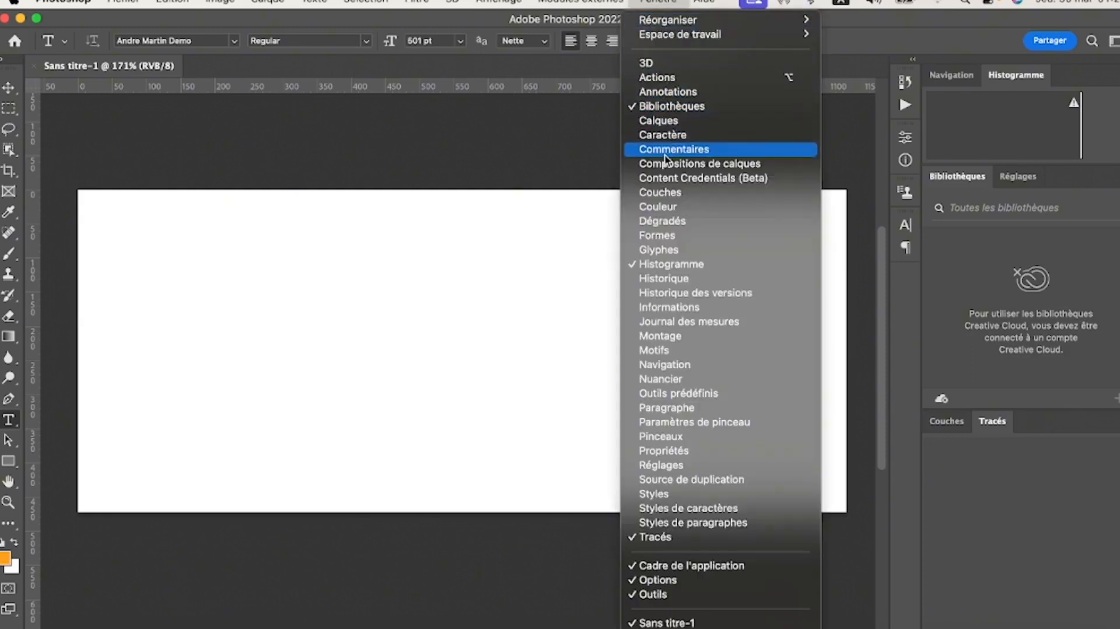
click(678, 121)
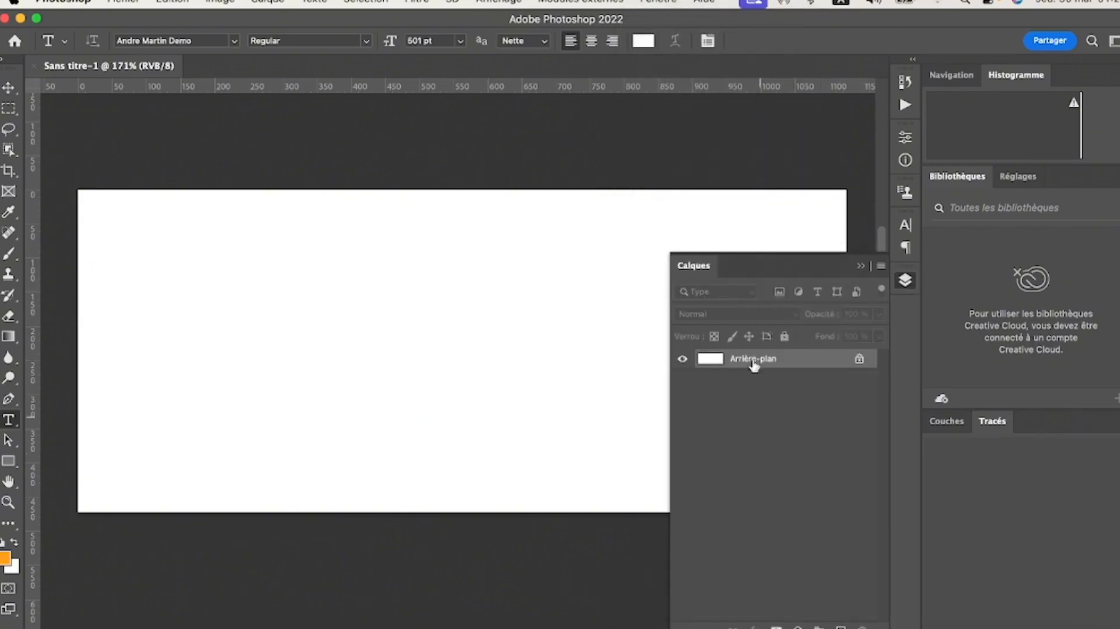
click(658, 6)
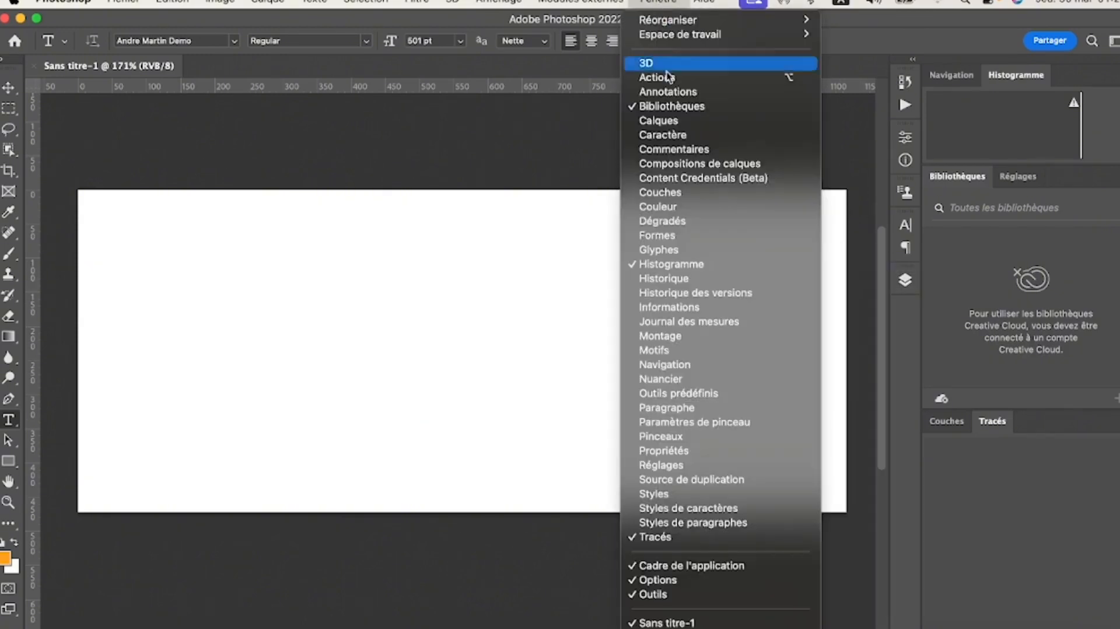
click(586, 91)
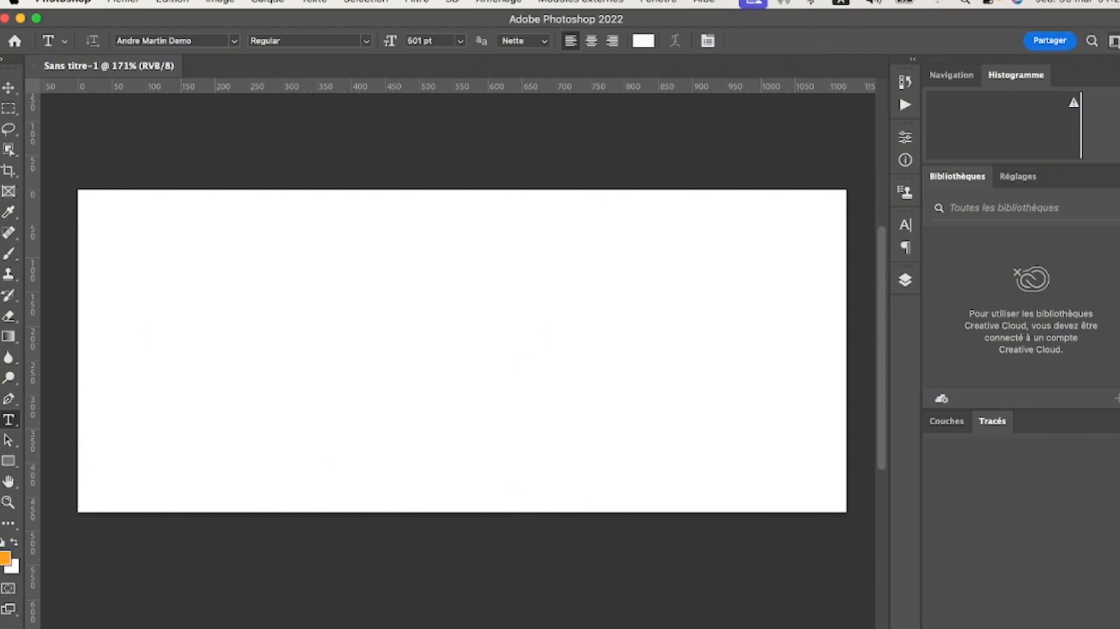
Preview the Peinture workspace and return to the Photographie workspace
click(1113, 41)
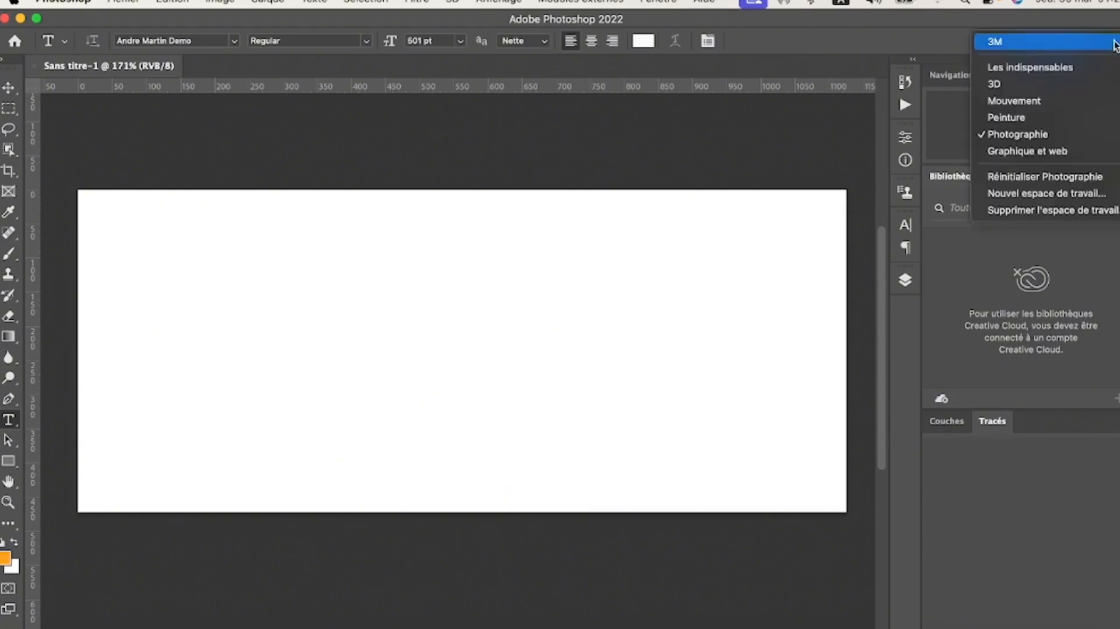
click(1038, 118)
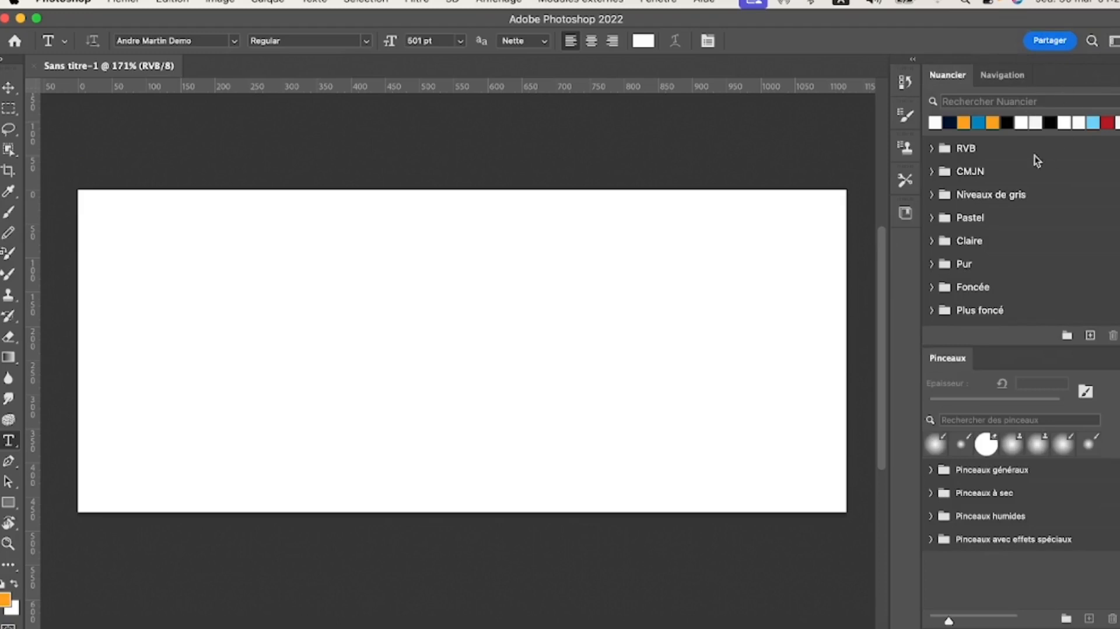
click(1113, 41)
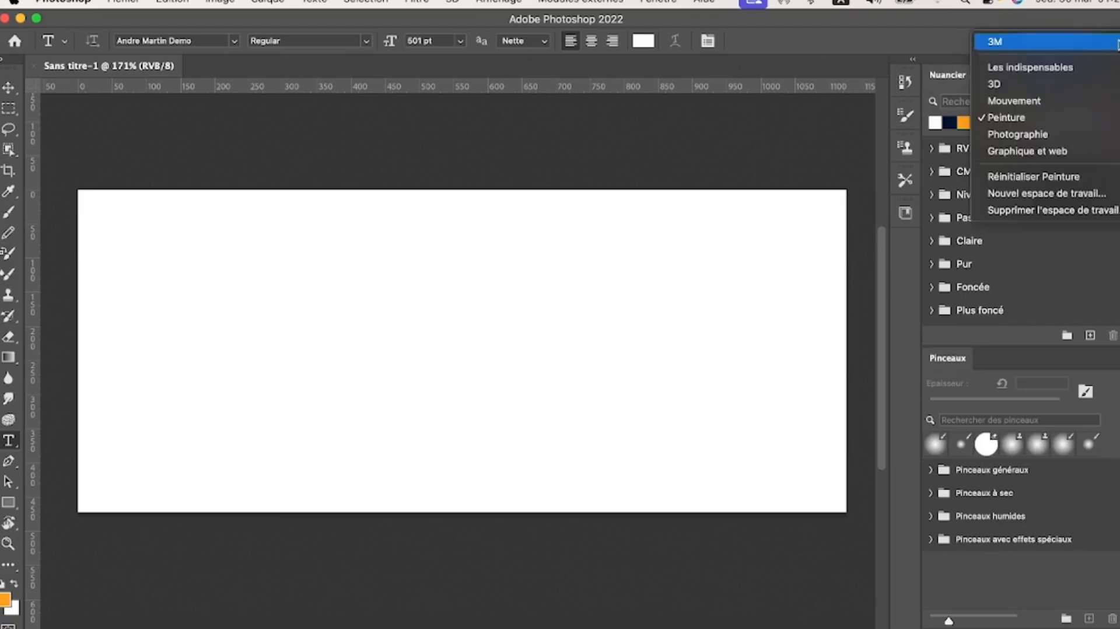
click(1045, 133)
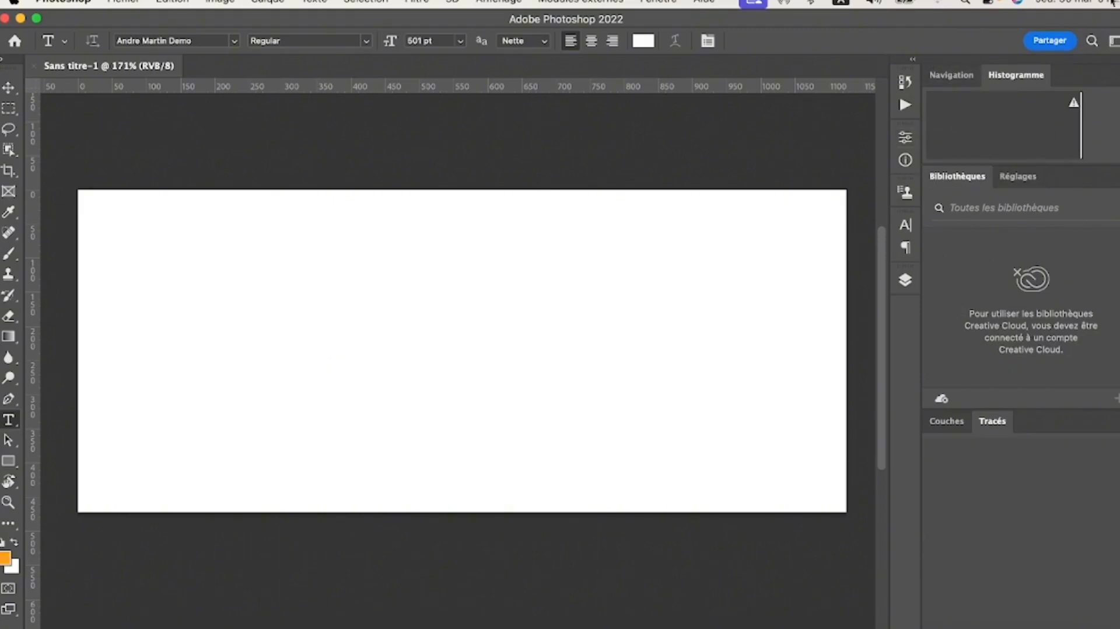
Preview the 3D, Graphique et web and Mouvement workspaces one after another, and view the list of workspaces again
click(1114, 42)
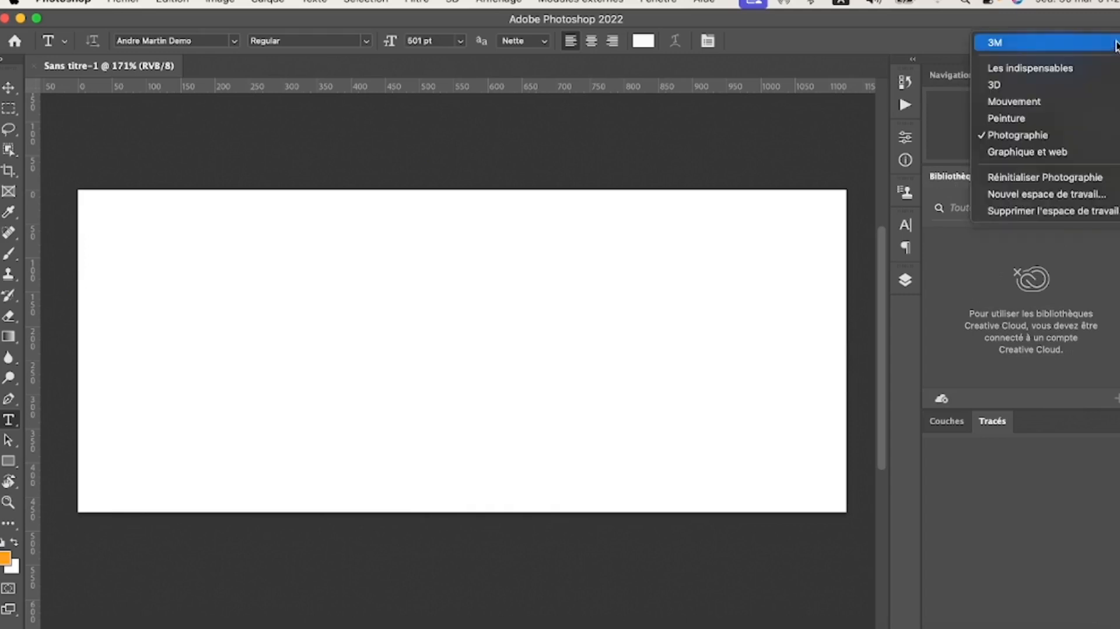
click(1025, 84)
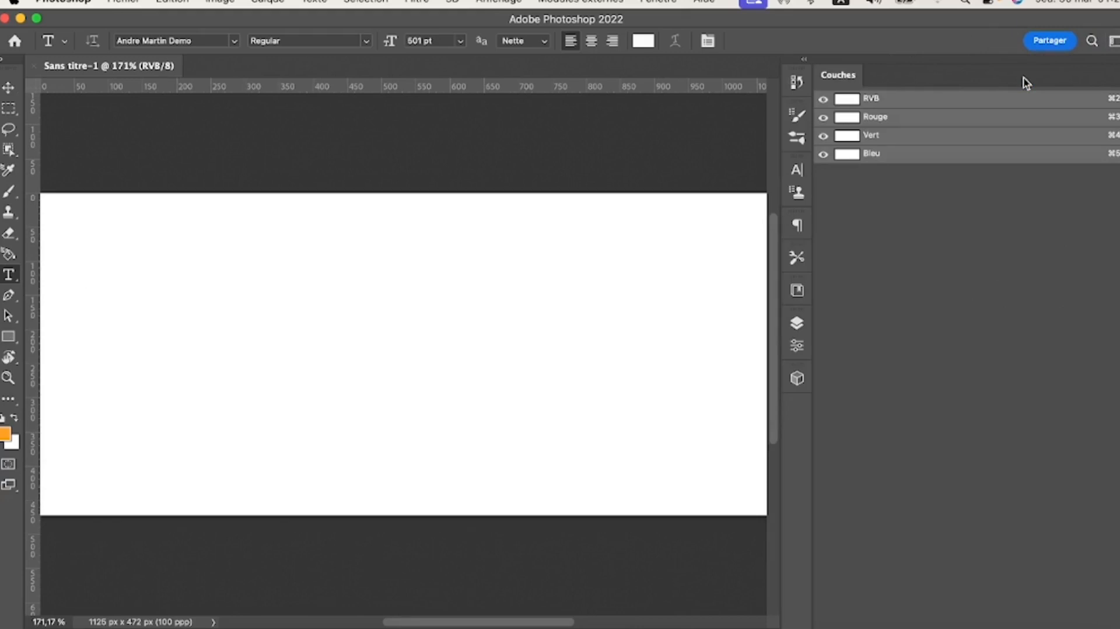
click(1113, 42)
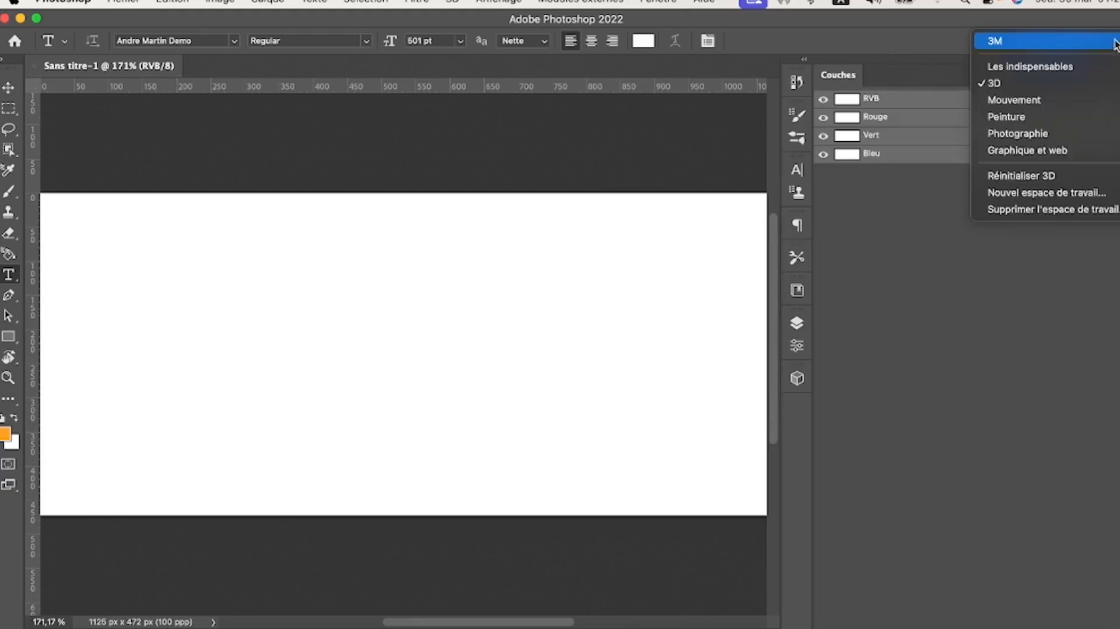
click(1059, 66)
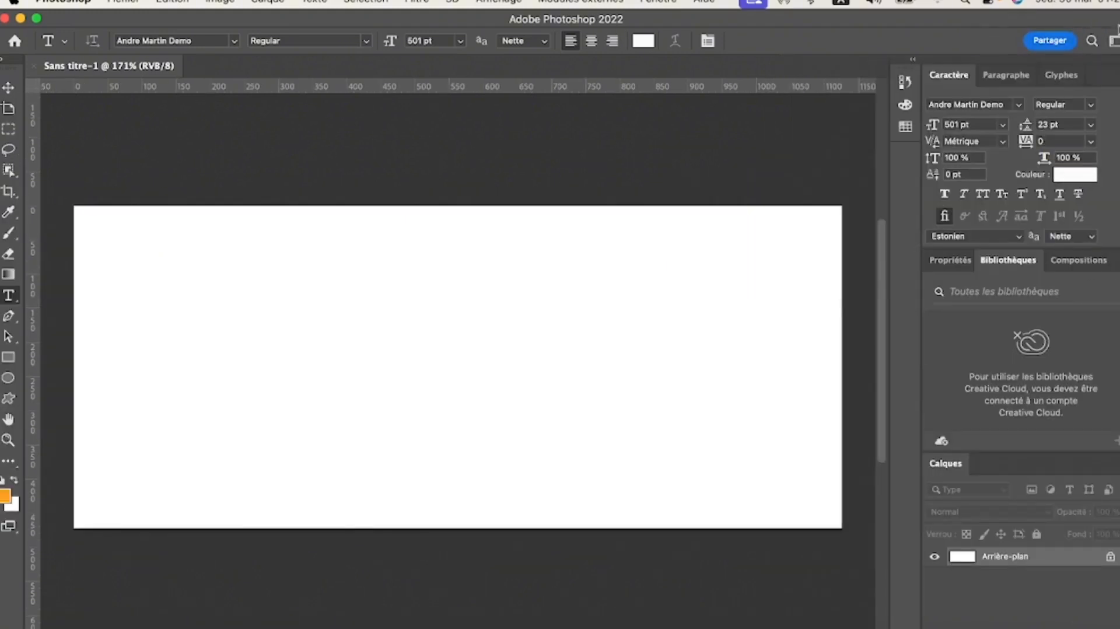
click(1113, 42)
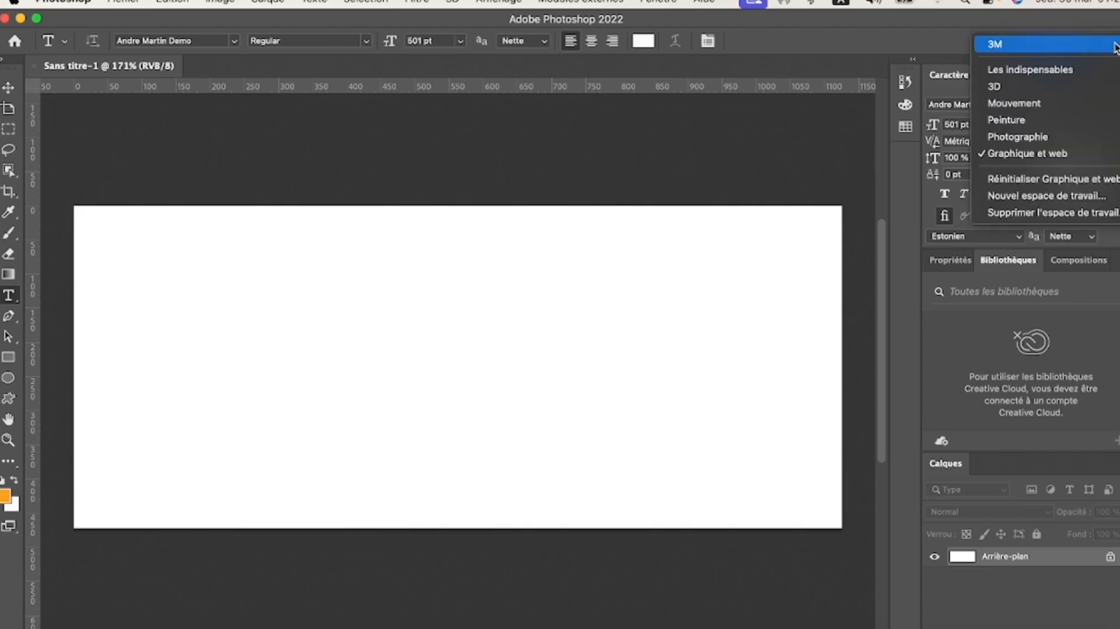
click(1044, 119)
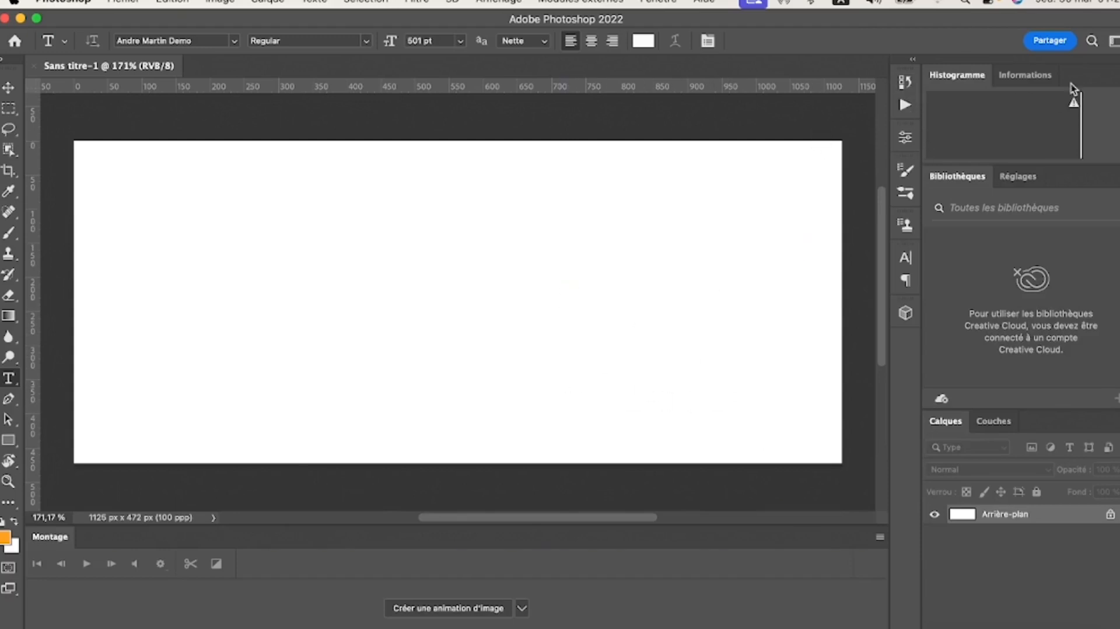
click(1114, 41)
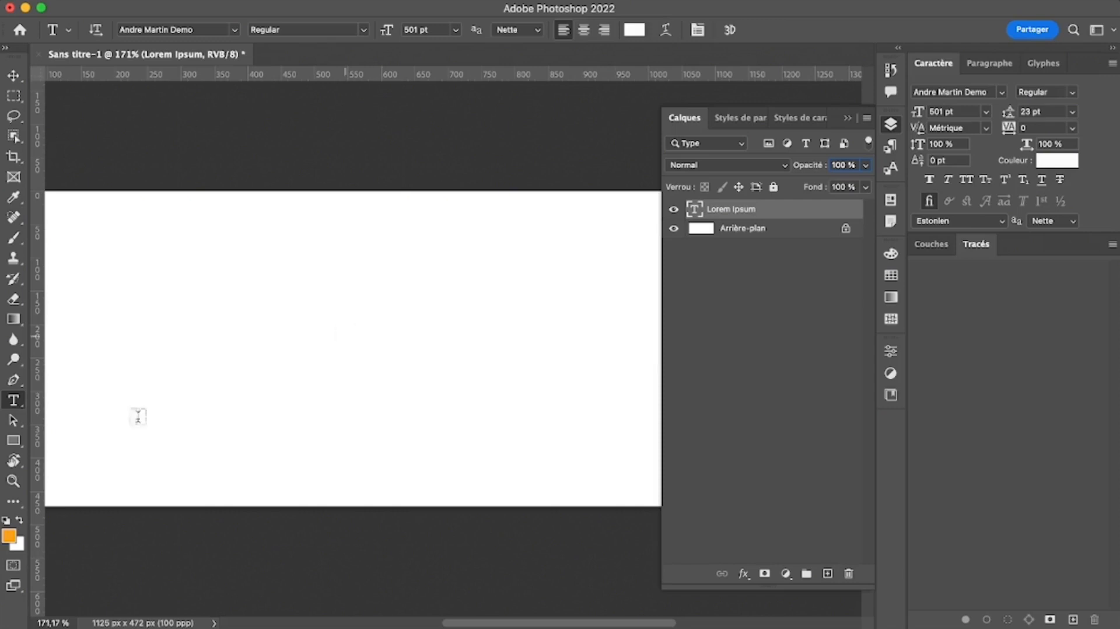
Start a new text with the Type tool near the middle of the canvas and set its size to 30 pt
click(13, 362)
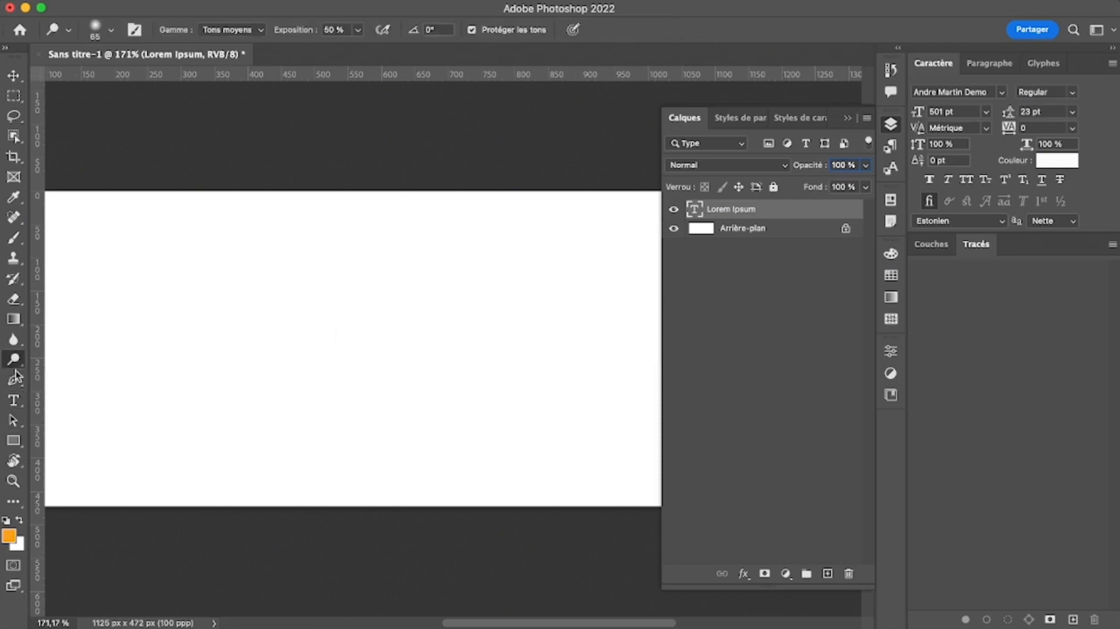
click(13, 401)
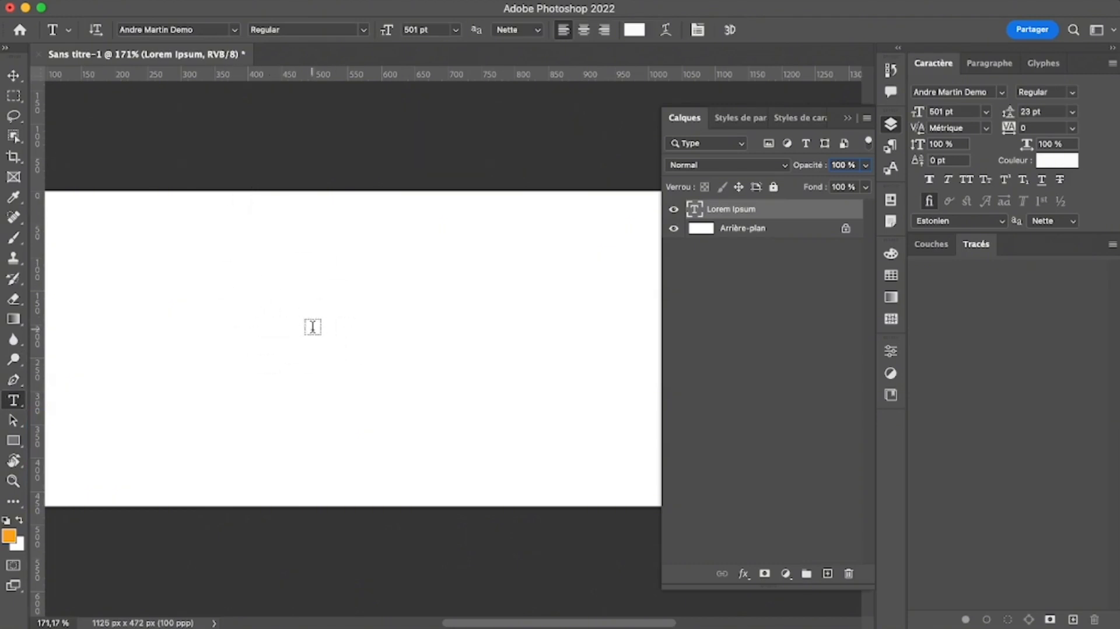
click(313, 327)
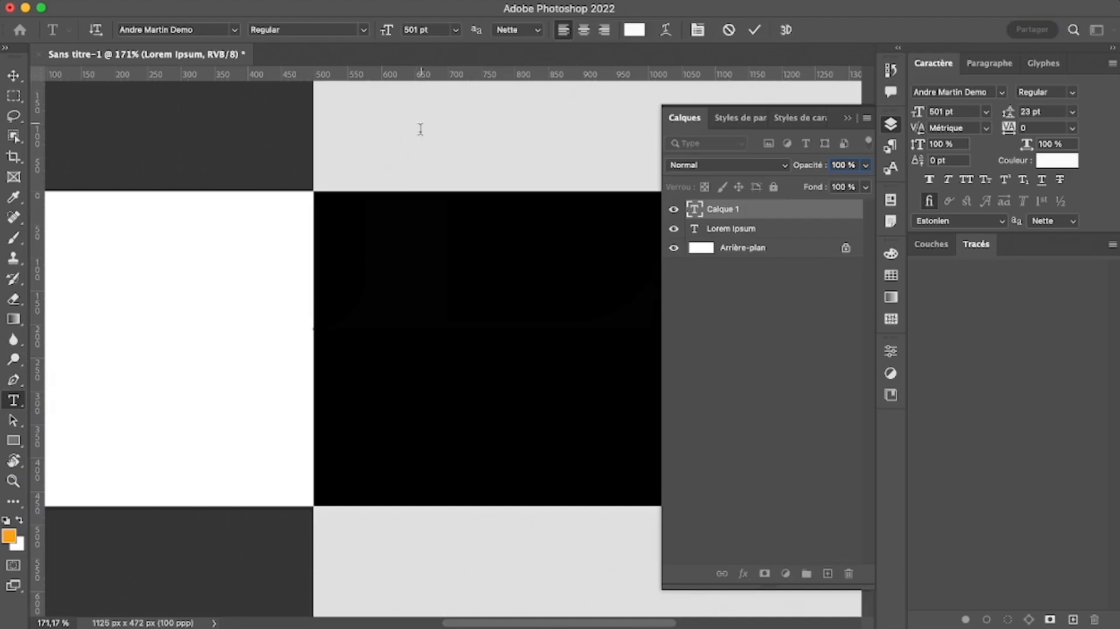
click(458, 31)
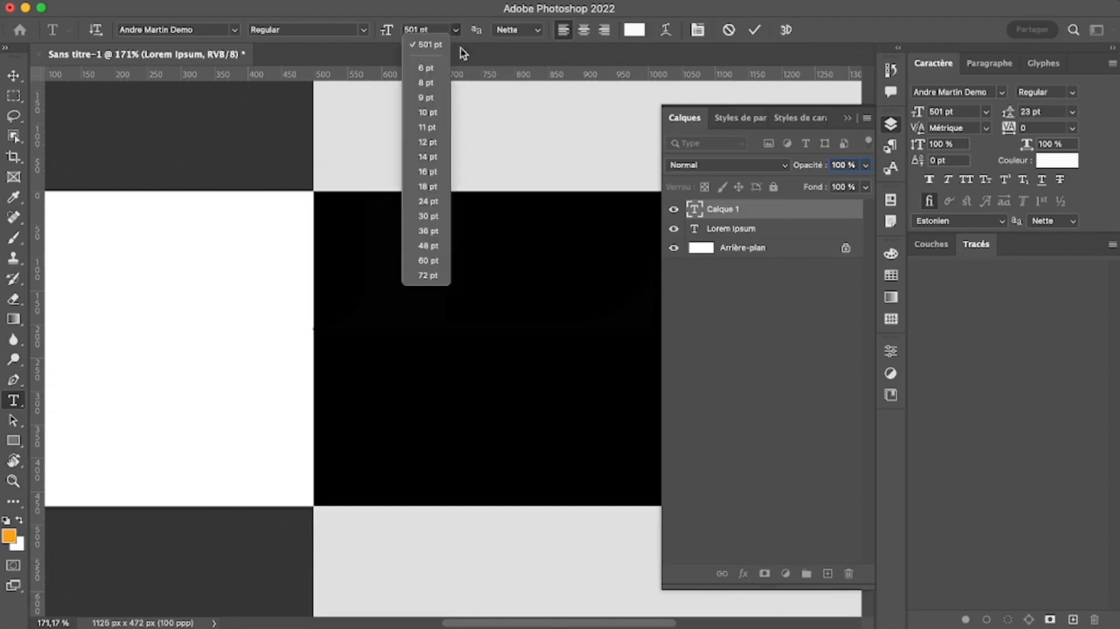
click(429, 216)
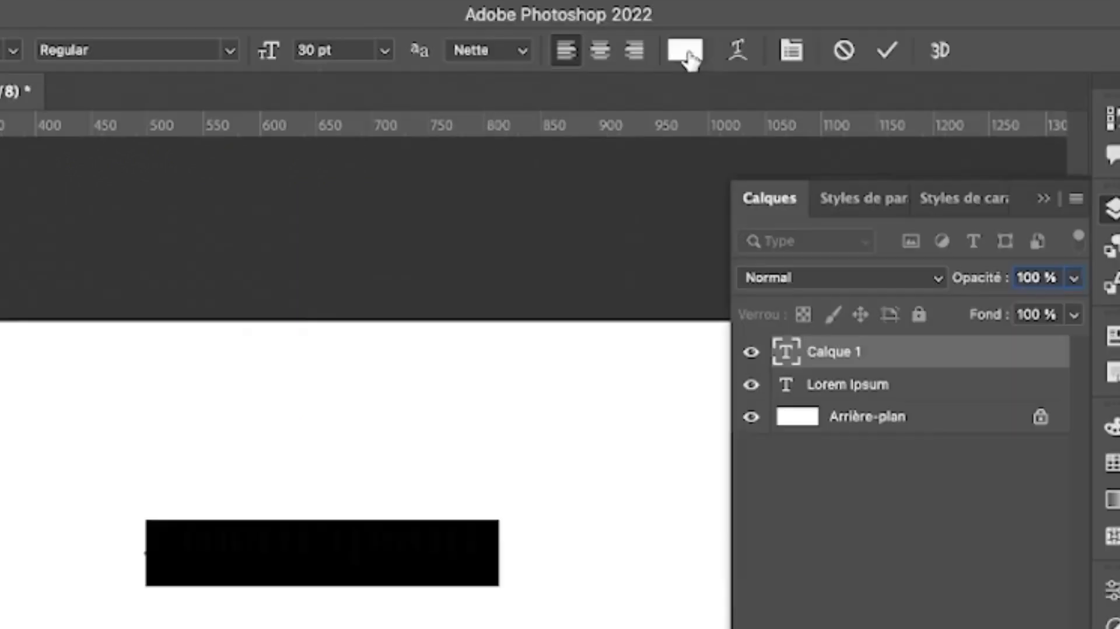
Set the text colour to near-black 060606 and replace the placeholder text with "Light"
click(686, 52)
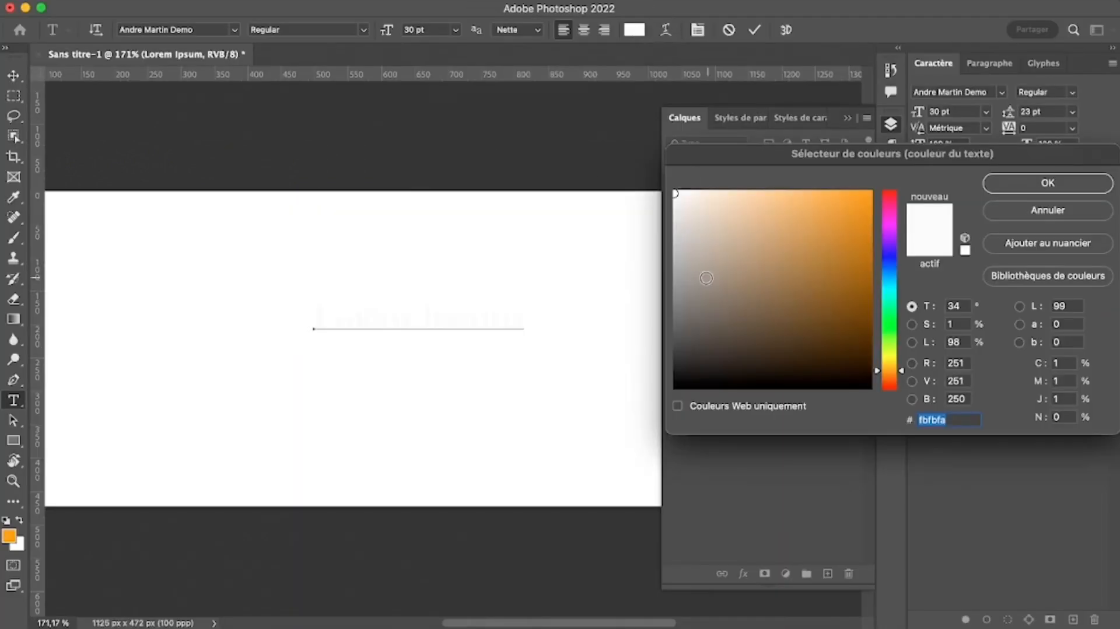
click(675, 384)
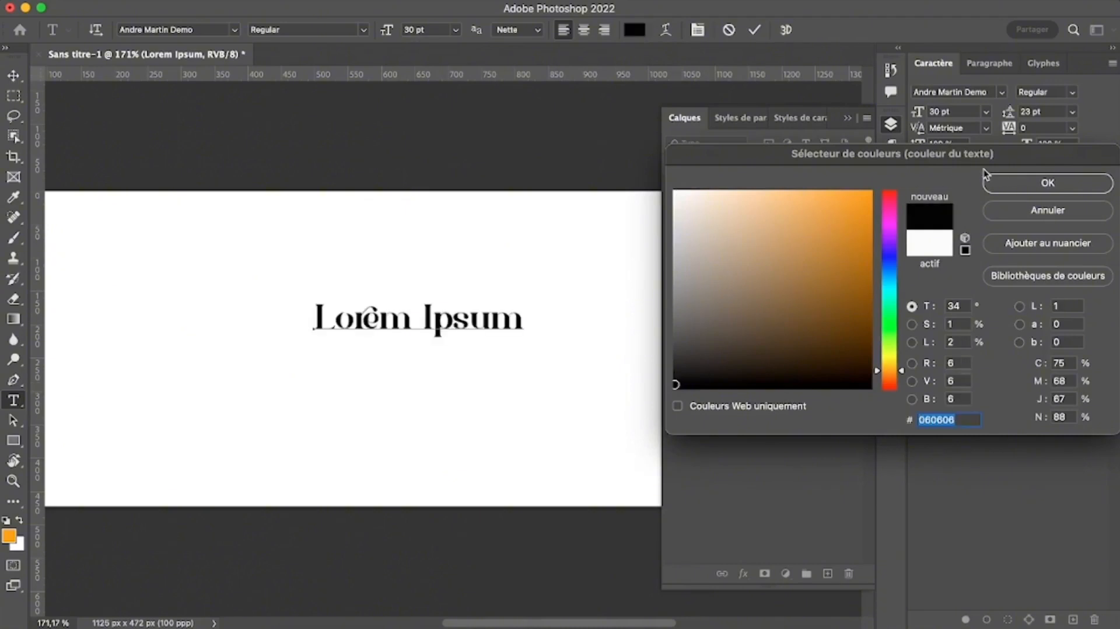
click(1048, 184)
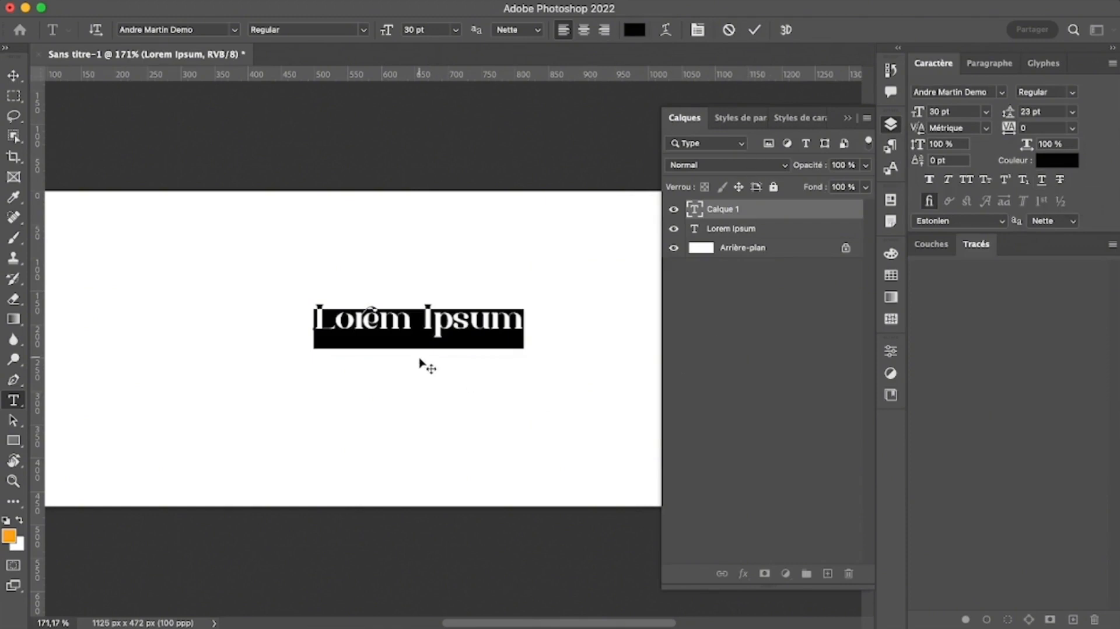
text(Light)
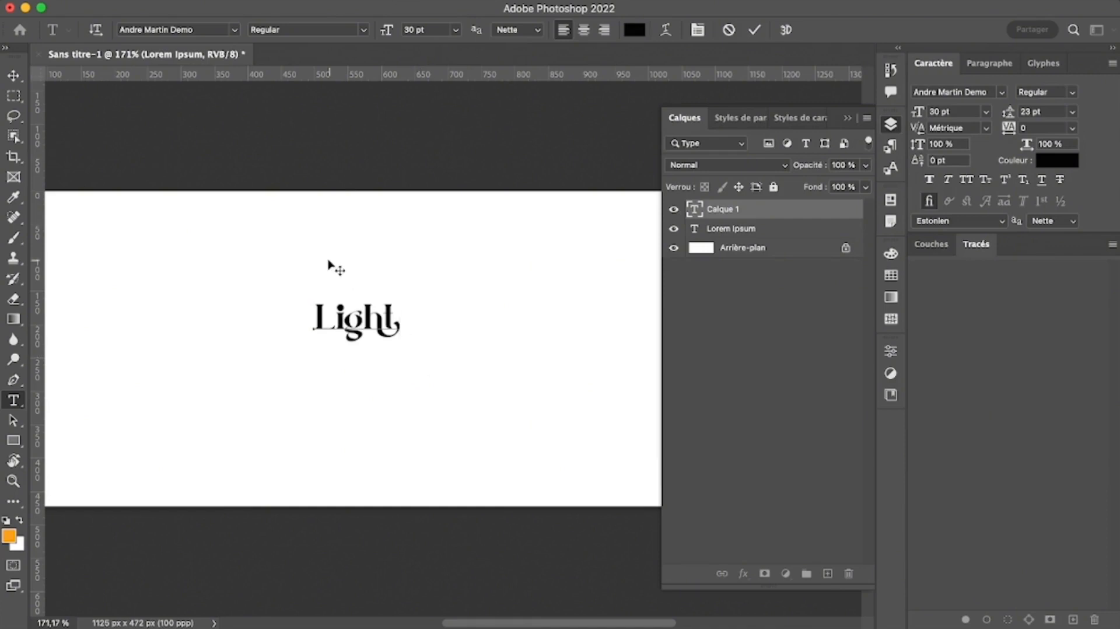
Enlarge the selected "Light" text to 222 pt and commit the text
drag(307, 312, 480, 323)
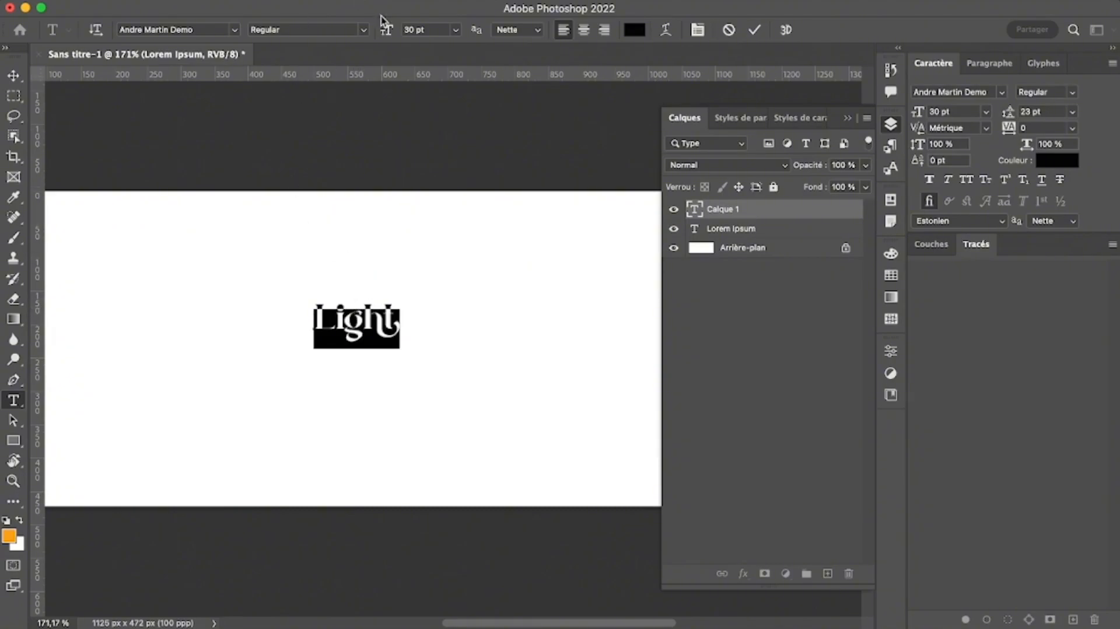
drag(386, 29, 500, 63)
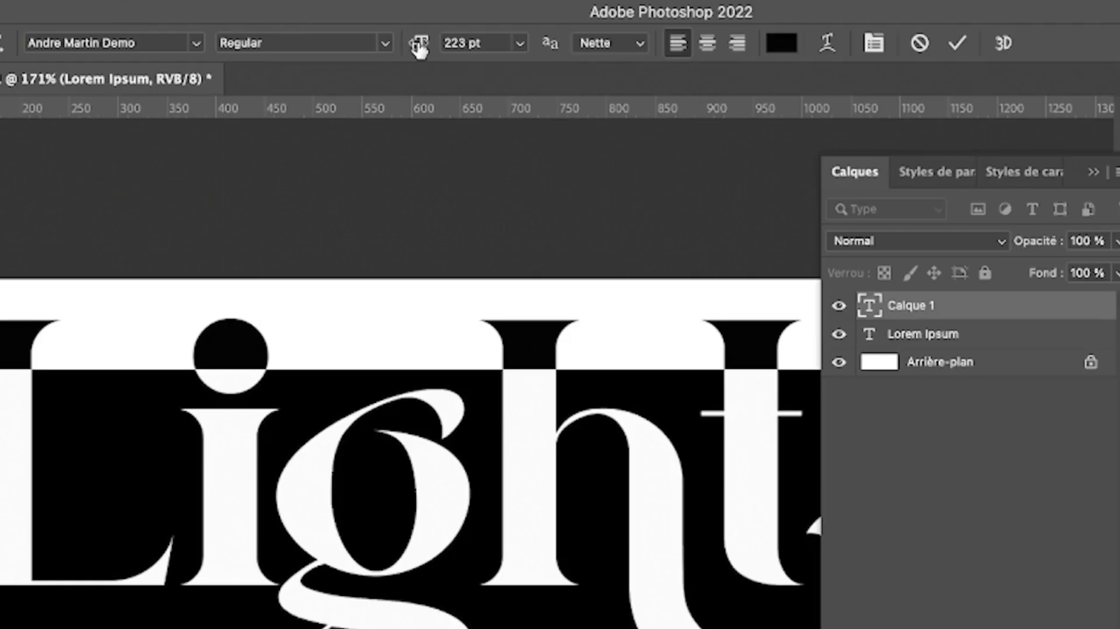
drag(419, 46, 387, 30)
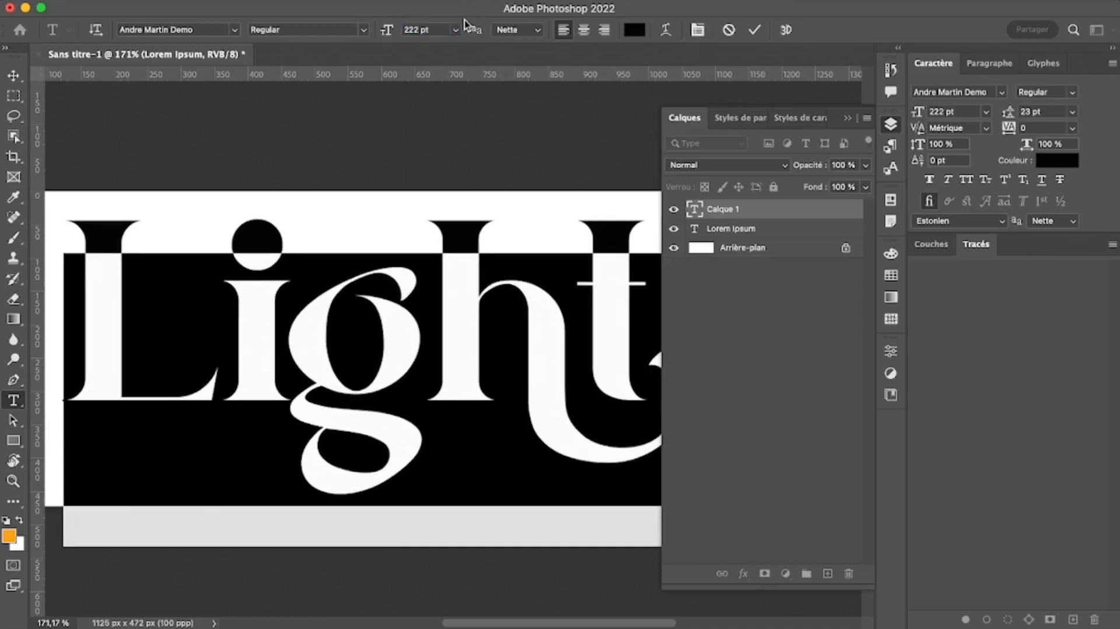
click(457, 30)
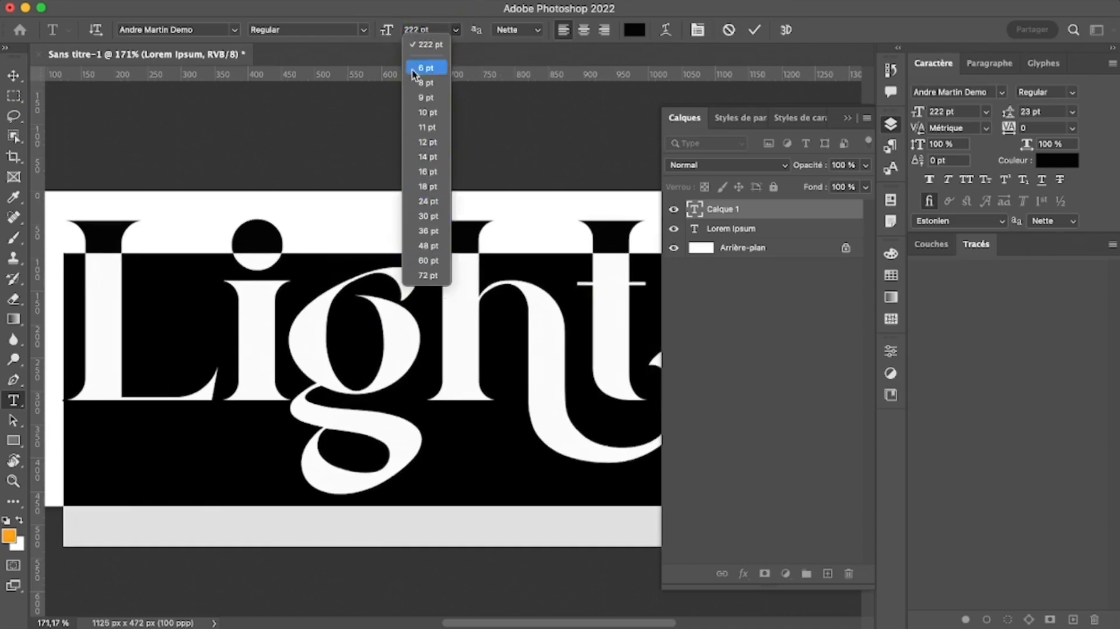
click(449, 9)
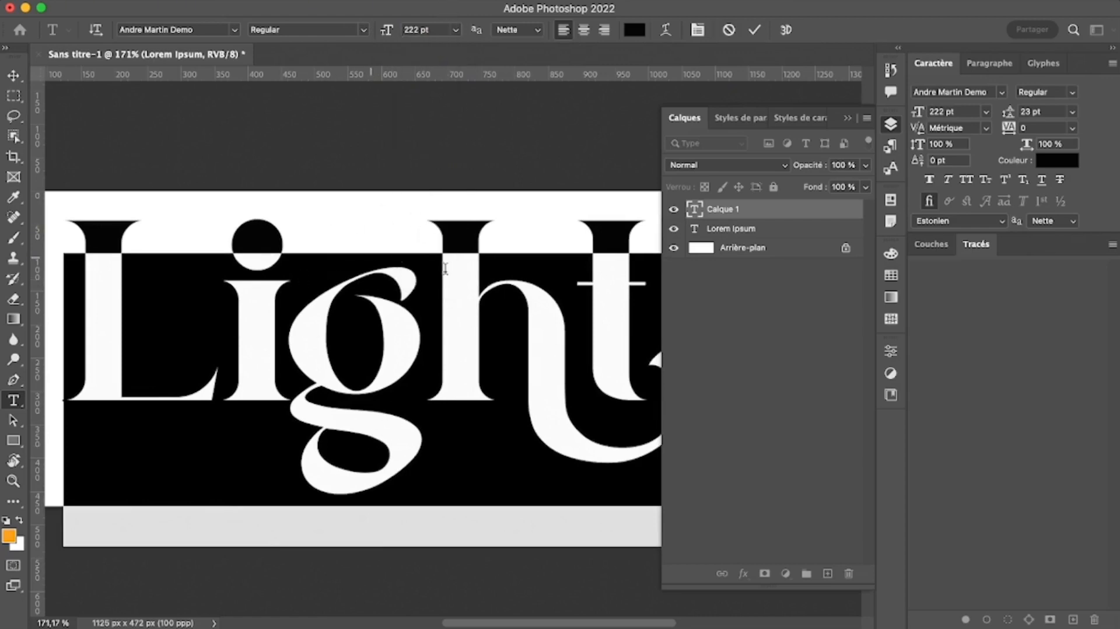
click(754, 30)
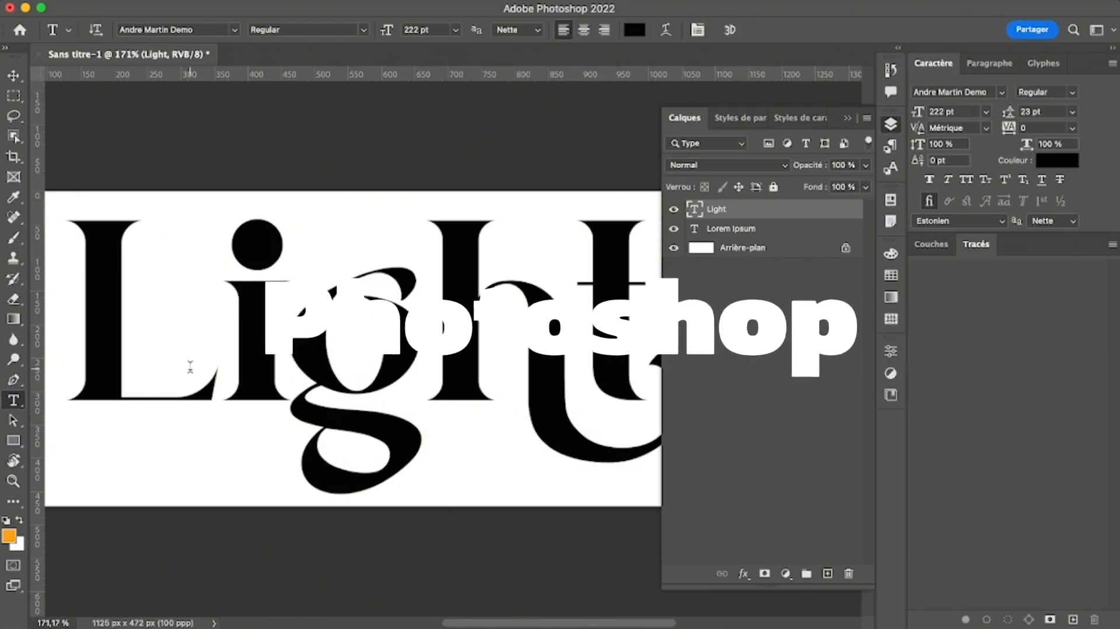
Delete the Lorem Ipsum text layer and make the Light layer active
click(734, 228)
key(Delete)
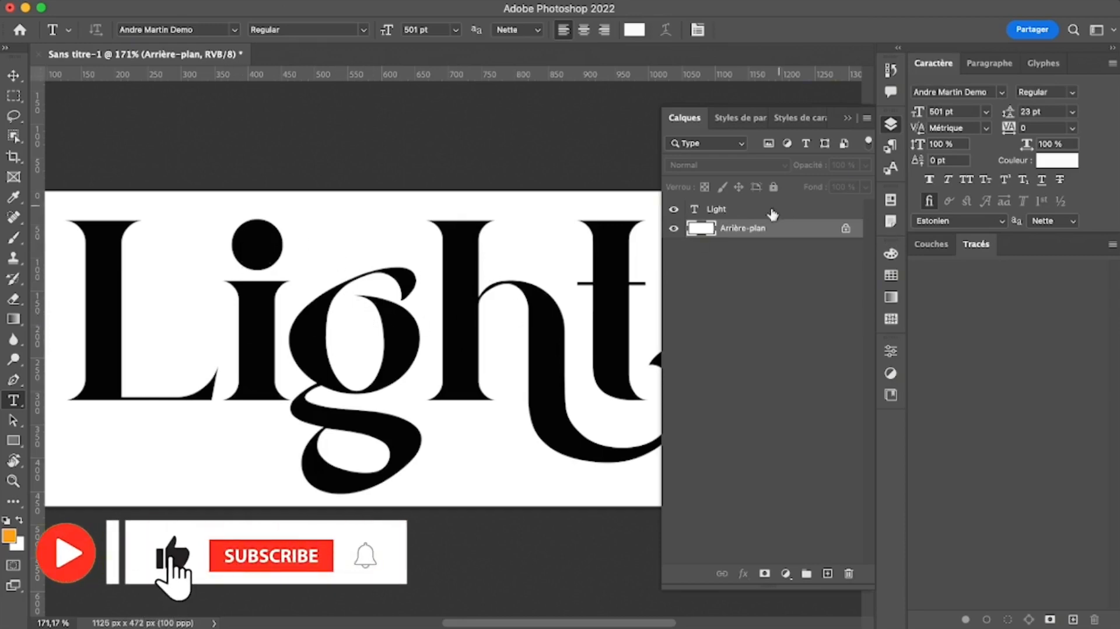
click(744, 211)
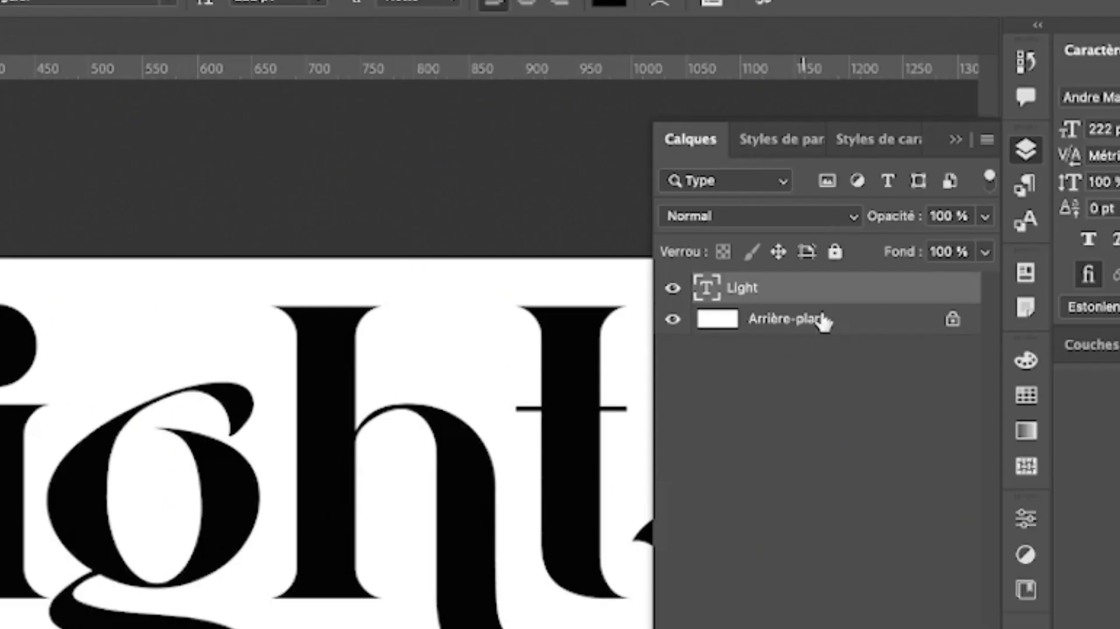
Hide and show the Arrière-plan layer, and toggle the visibility of the Light layer several times, leaving both layers visible
click(673, 319)
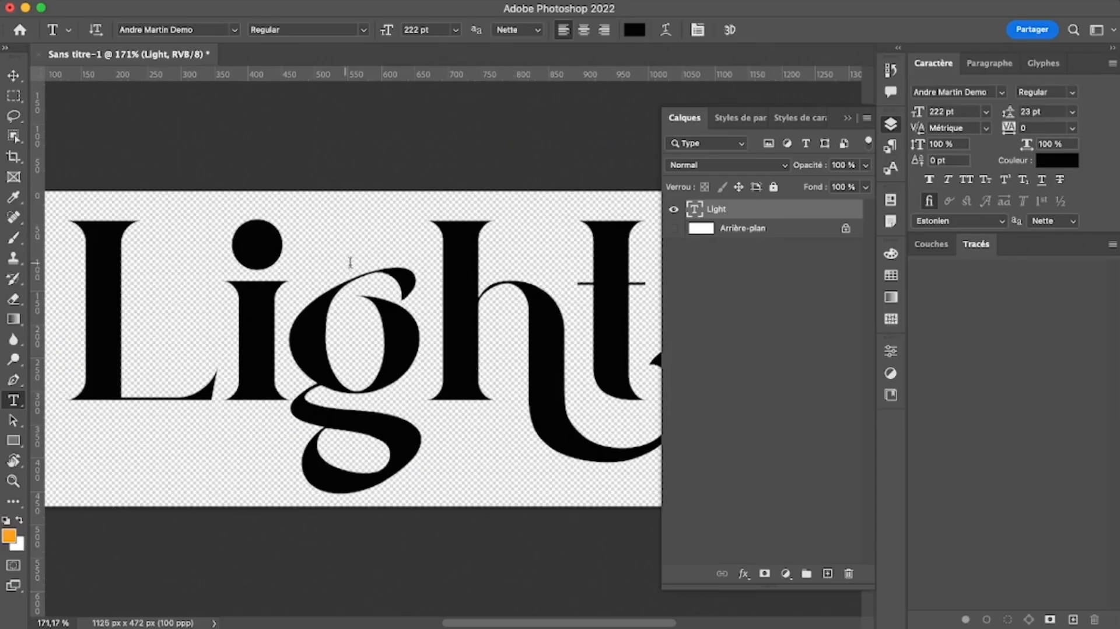
click(673, 228)
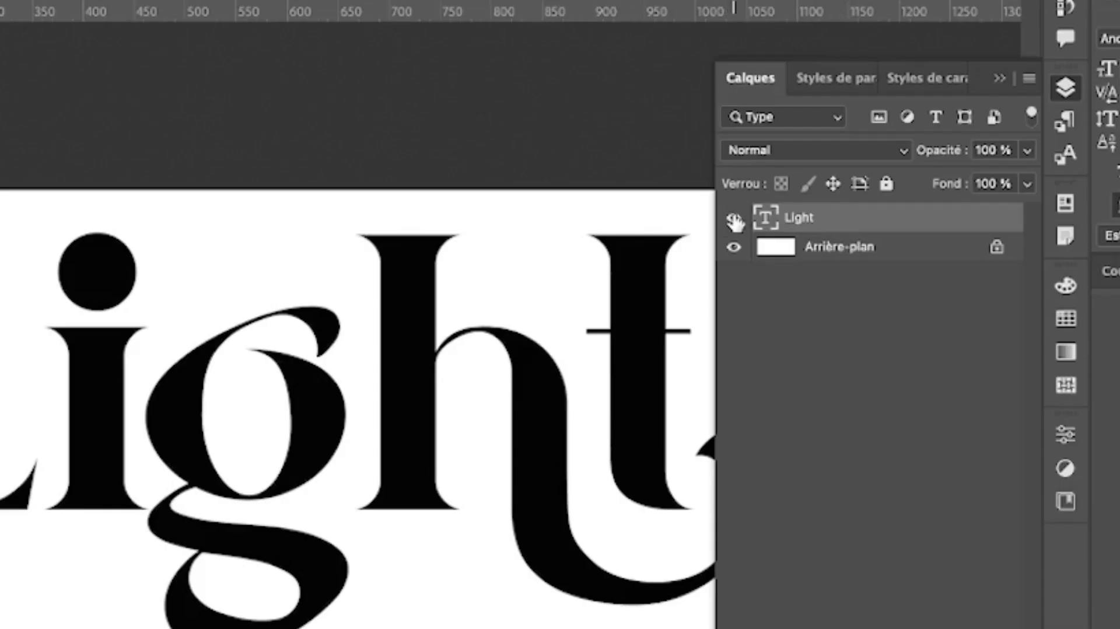
click(674, 210)
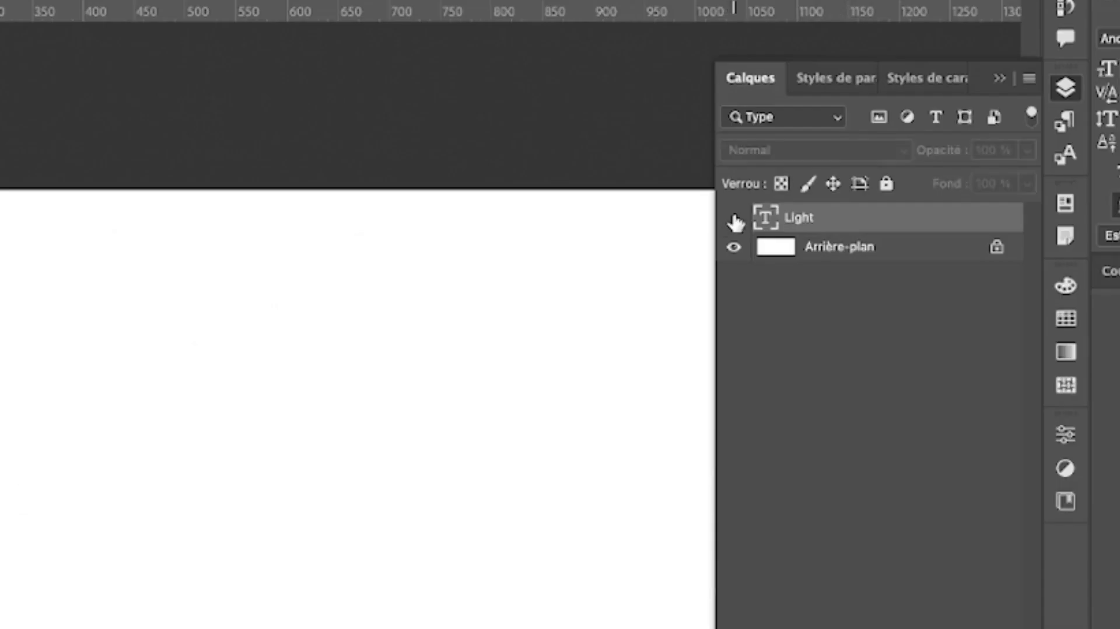
click(734, 219)
click(734, 219)
click(734, 219)
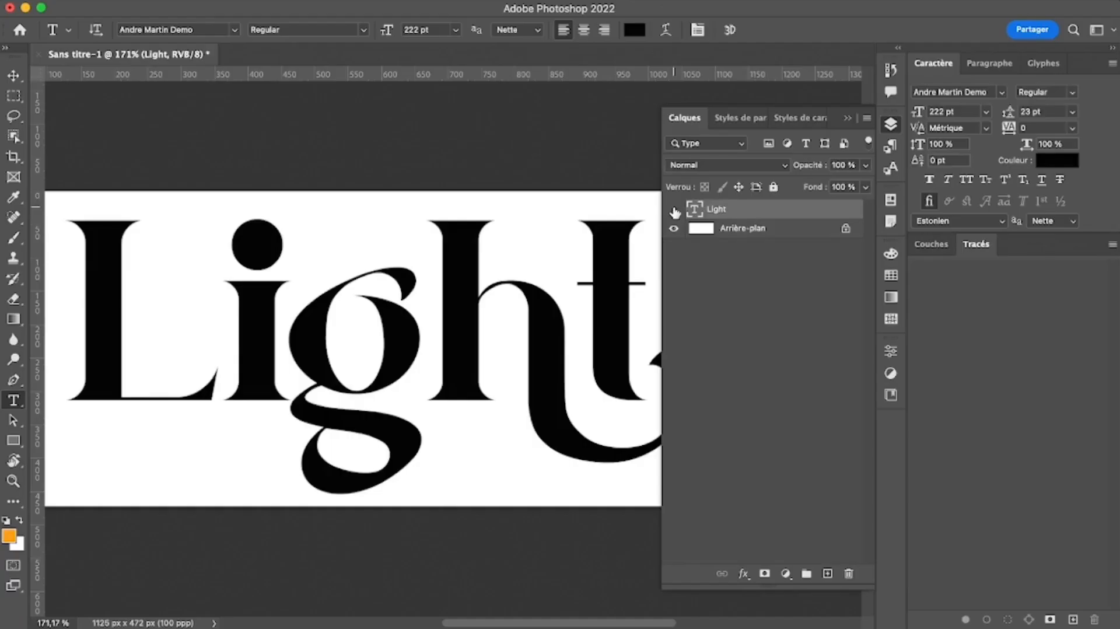
click(674, 210)
click(674, 210)
Try entering and committing an edit of the "Light" text, and reopen it for editing with all its letters selected
click(407, 312)
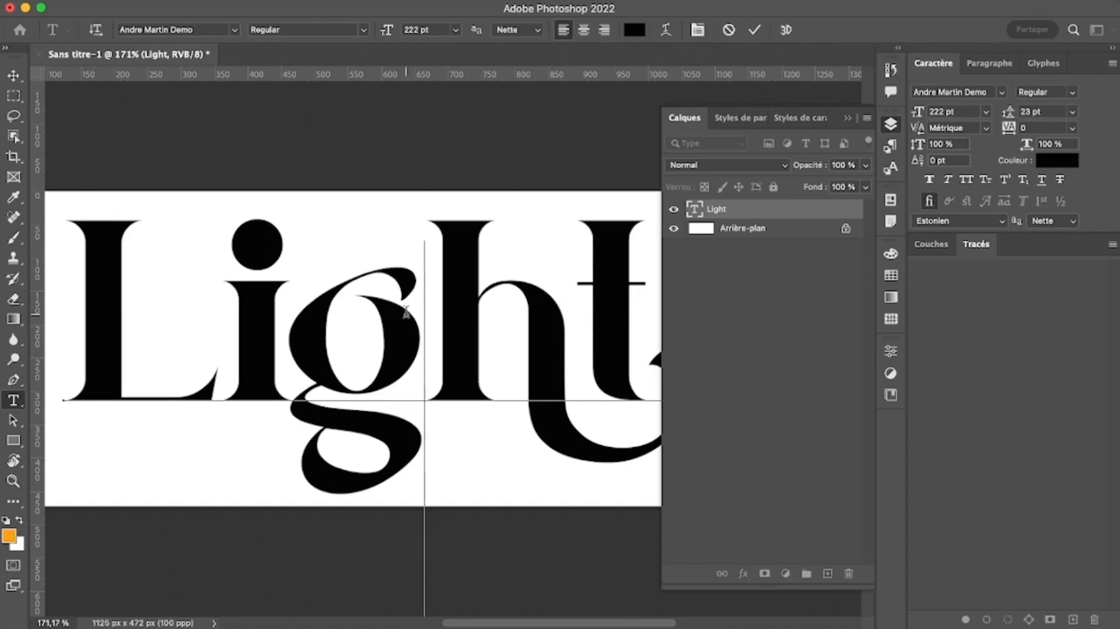
click(754, 32)
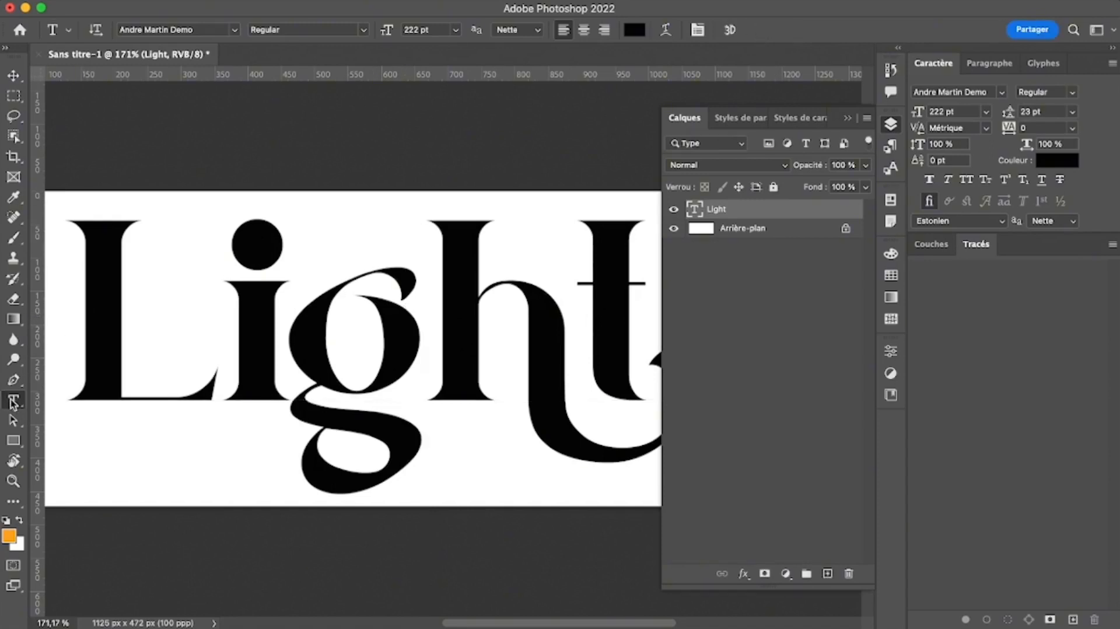
click(424, 297)
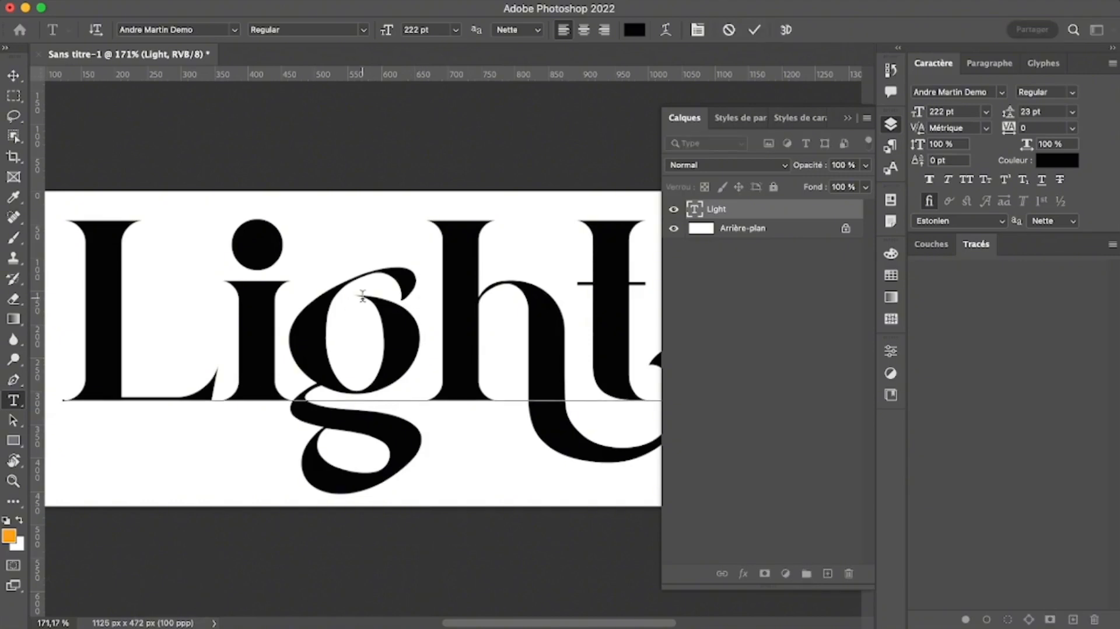
key(super+a)
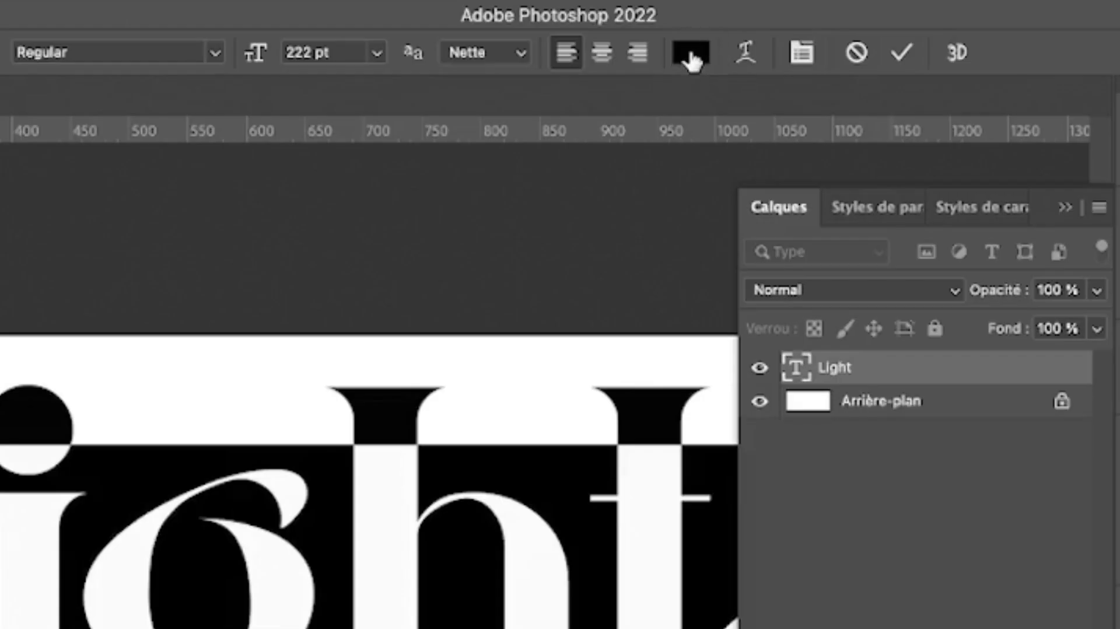
Recolour the selected "Light" text with a slightly darker orange chosen as the foreground colour and commit the text
click(634, 29)
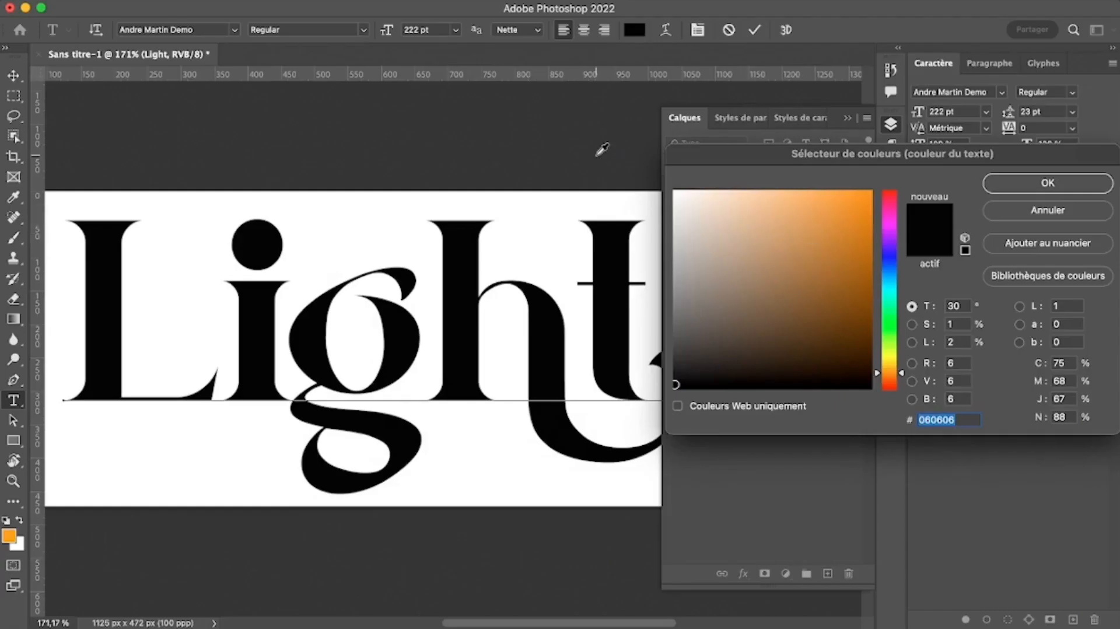
key(Return)
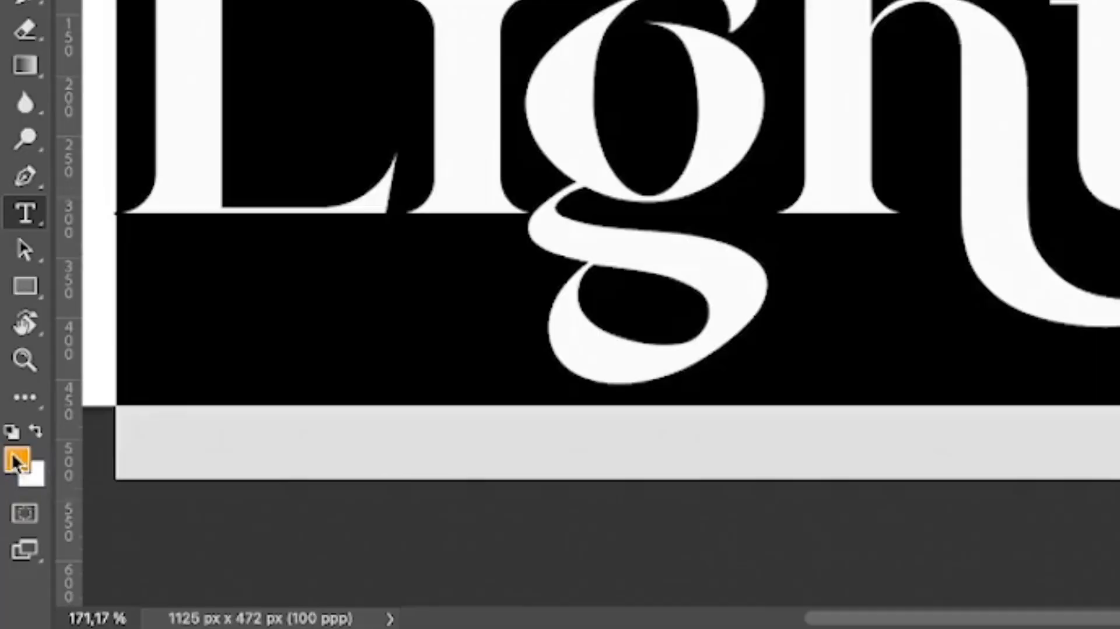
click(9, 535)
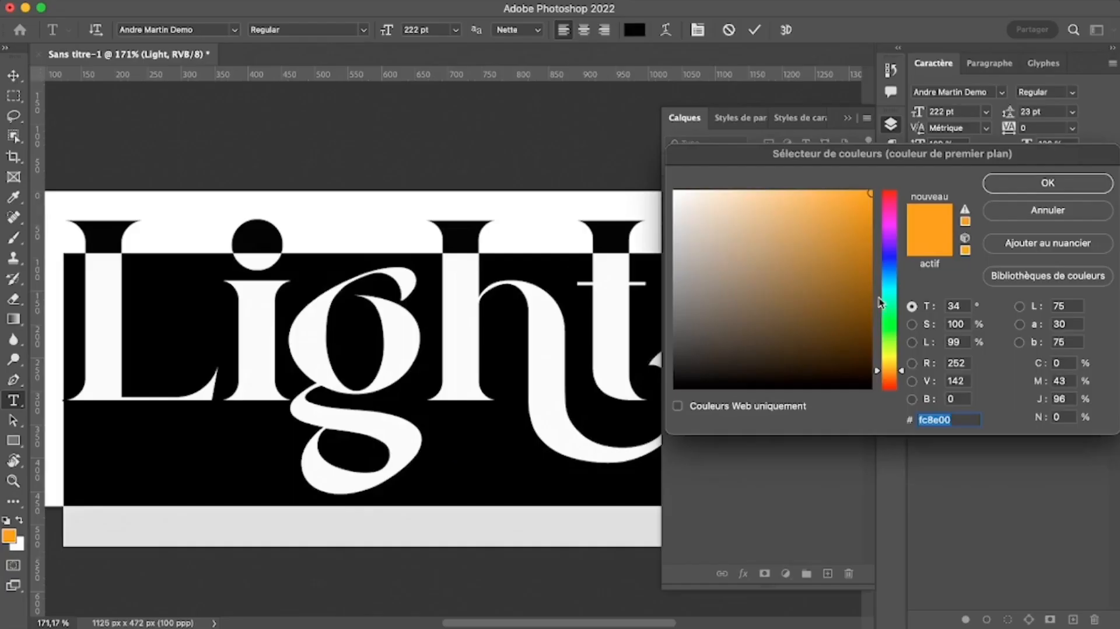
click(861, 218)
click(1038, 184)
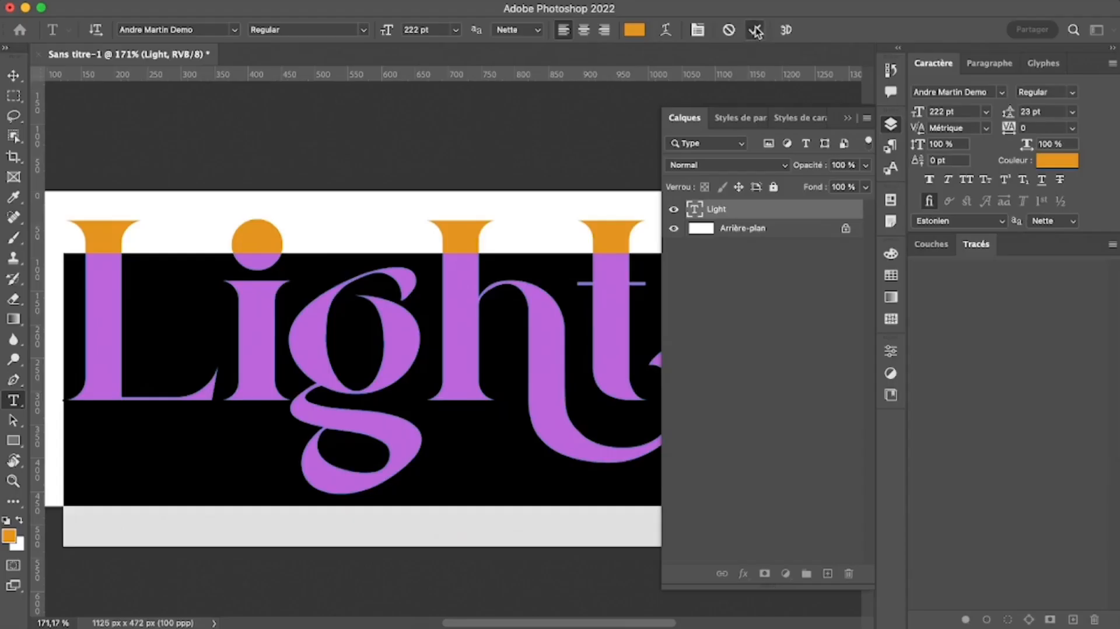
click(755, 30)
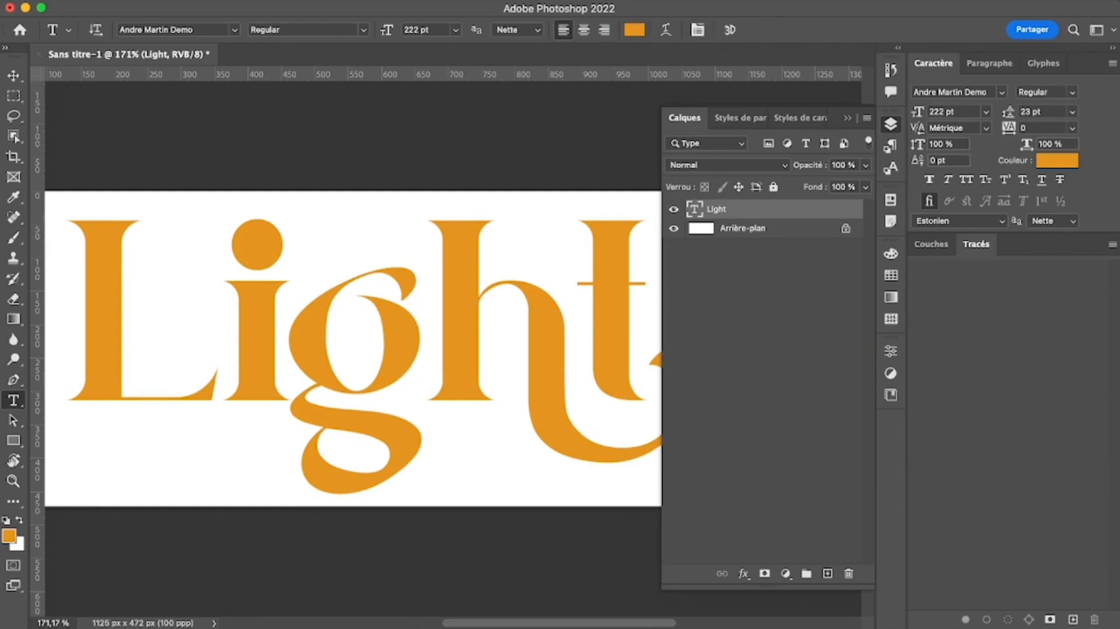
Choose the Move tool (Outil Déplacement) and shift the "Light" text slightly to the right on the canvas
click(13, 76)
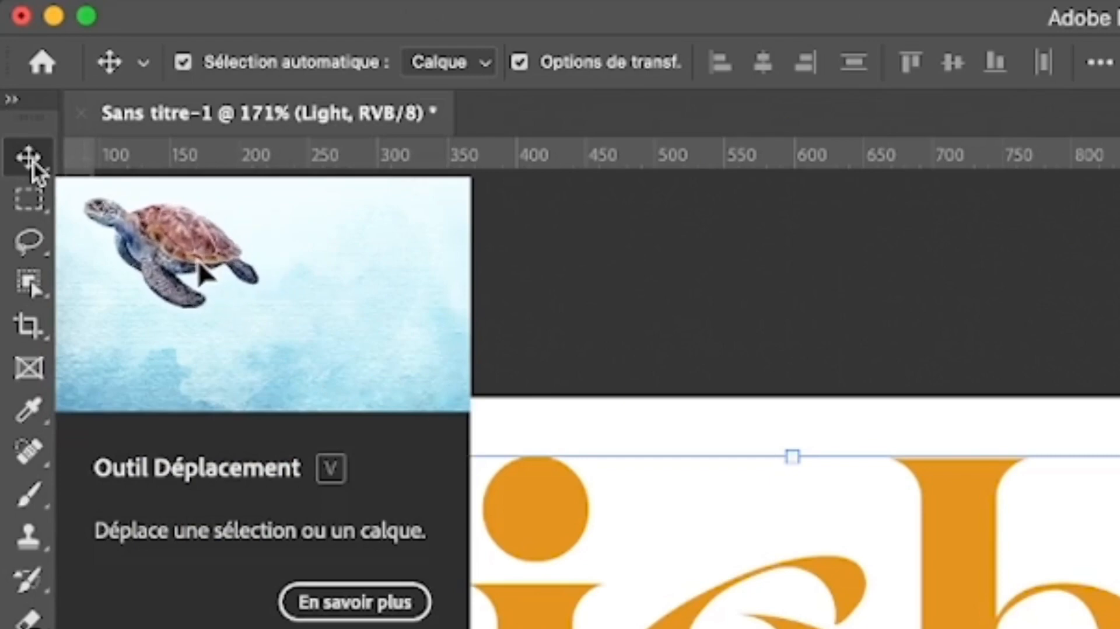
right_click(34, 163)
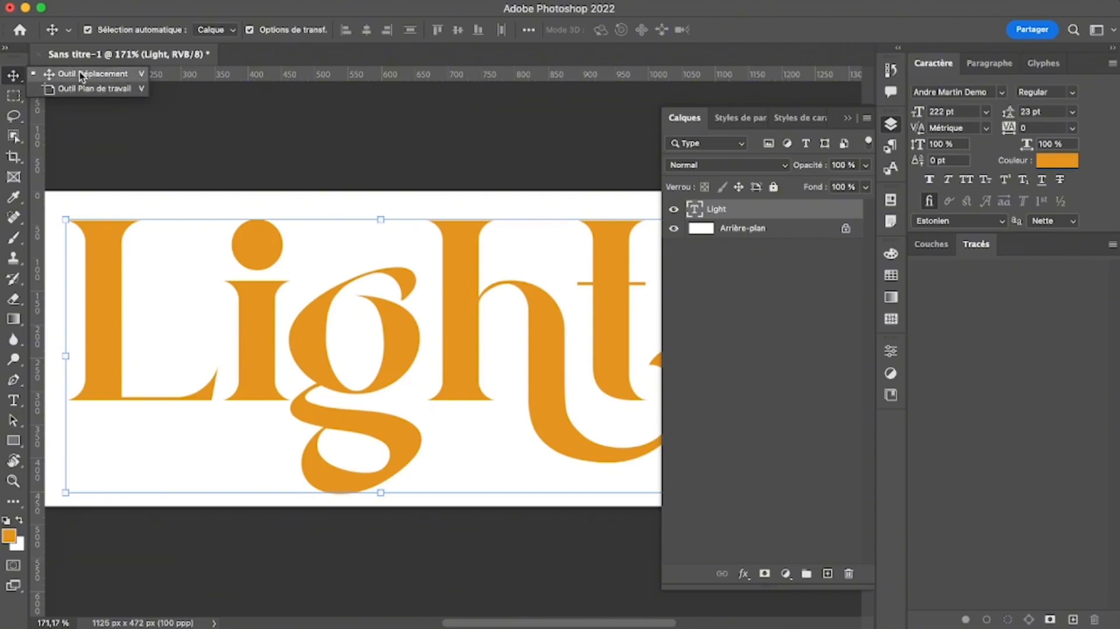
click(79, 72)
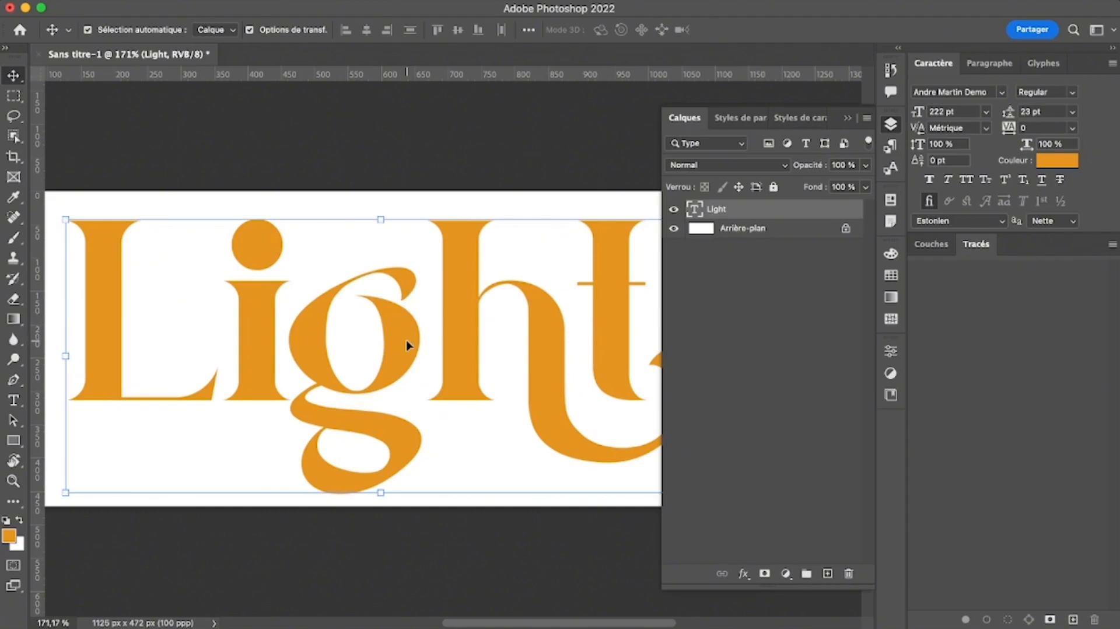
key(ctrl+h)
mouse_move(406, 346)
mouse_down()
mouse_move(332, 280)
mouse_move(418, 200)
mouse_move(392, 499)
mouse_move(396, 341)
mouse_move(441, 353)
mouse_move(414, 344)
mouse_up()
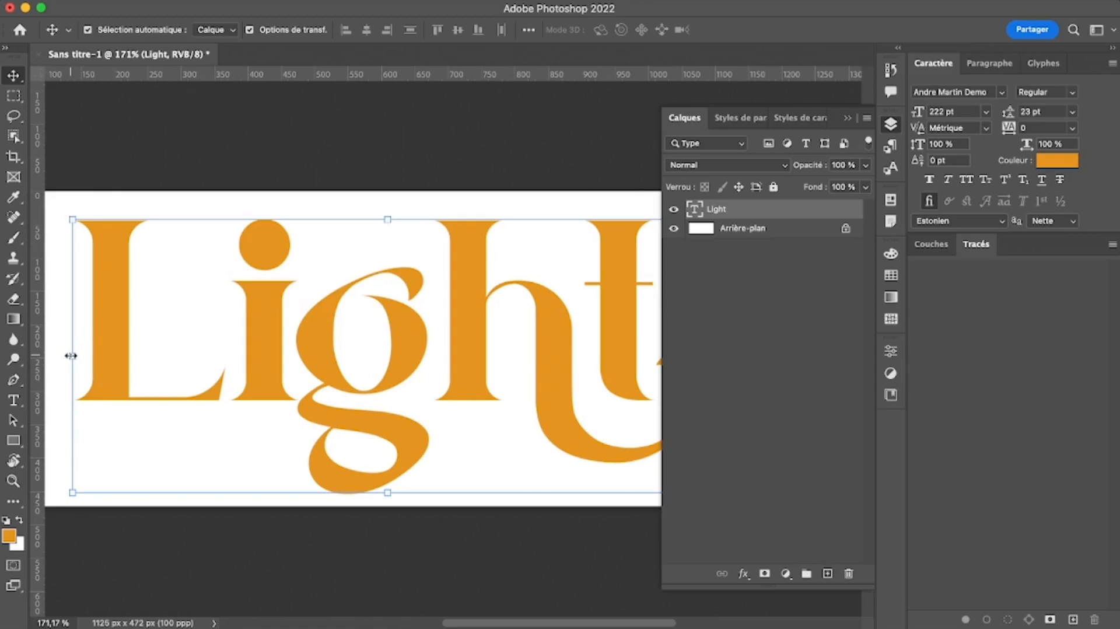
Scale the "Light" text proportionally to about 104.82 % and commit the transformation
click(70, 355)
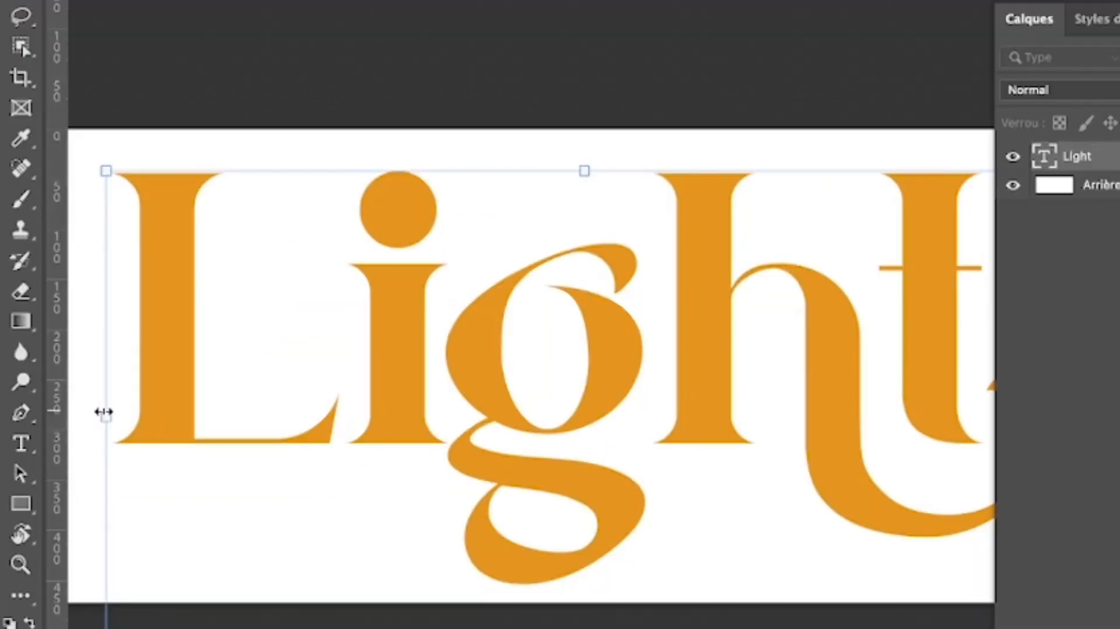
drag(105, 413, 489, 374)
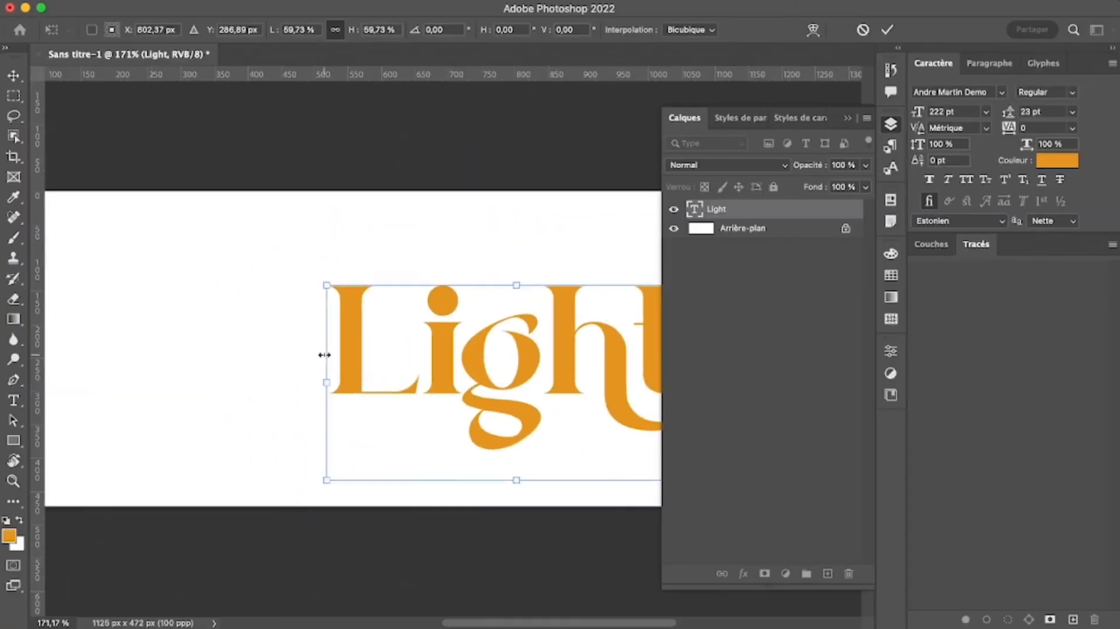
drag(324, 354, 198, 319)
scroll(315, 305, right, 5)
scroll(317, 302, down, 5)
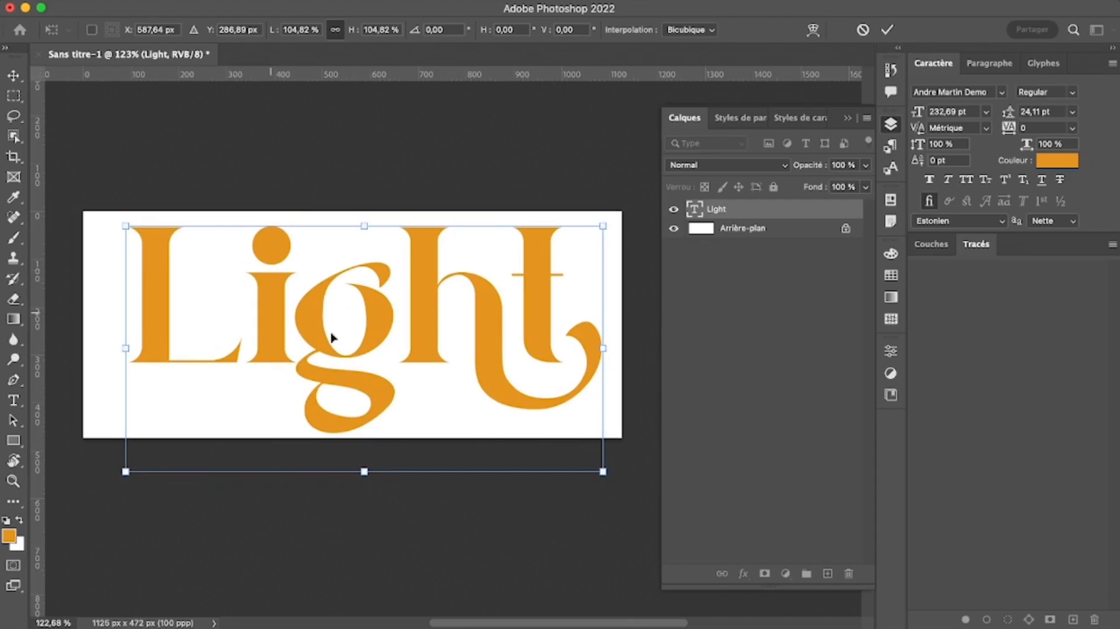
click(886, 31)
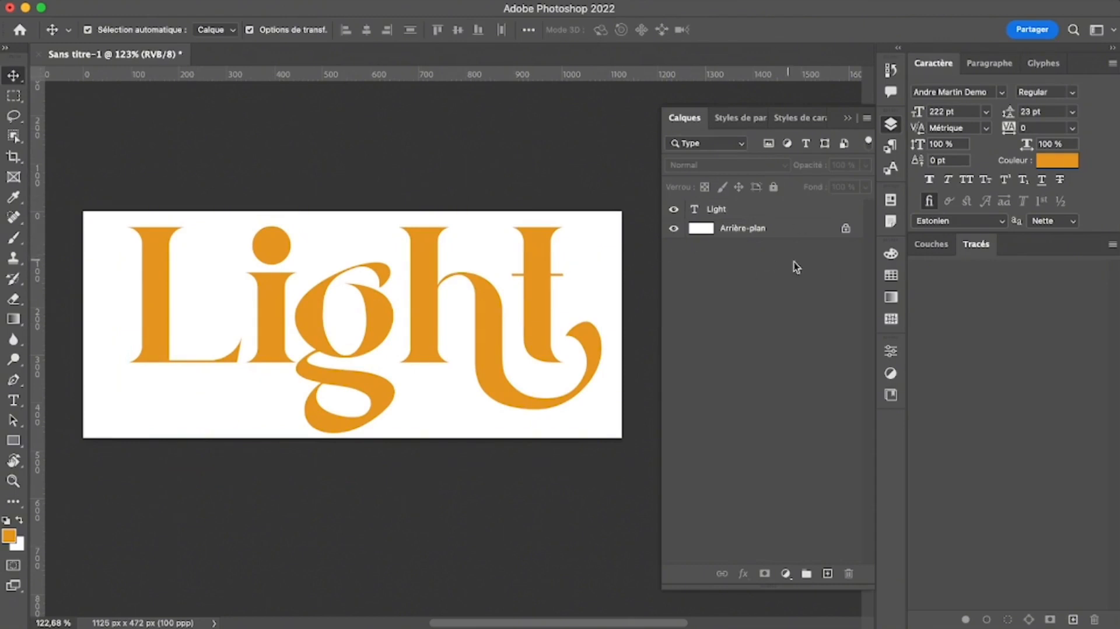
Delete the Light text layer and restore it, and add an empty layer and remove it again
click(747, 212)
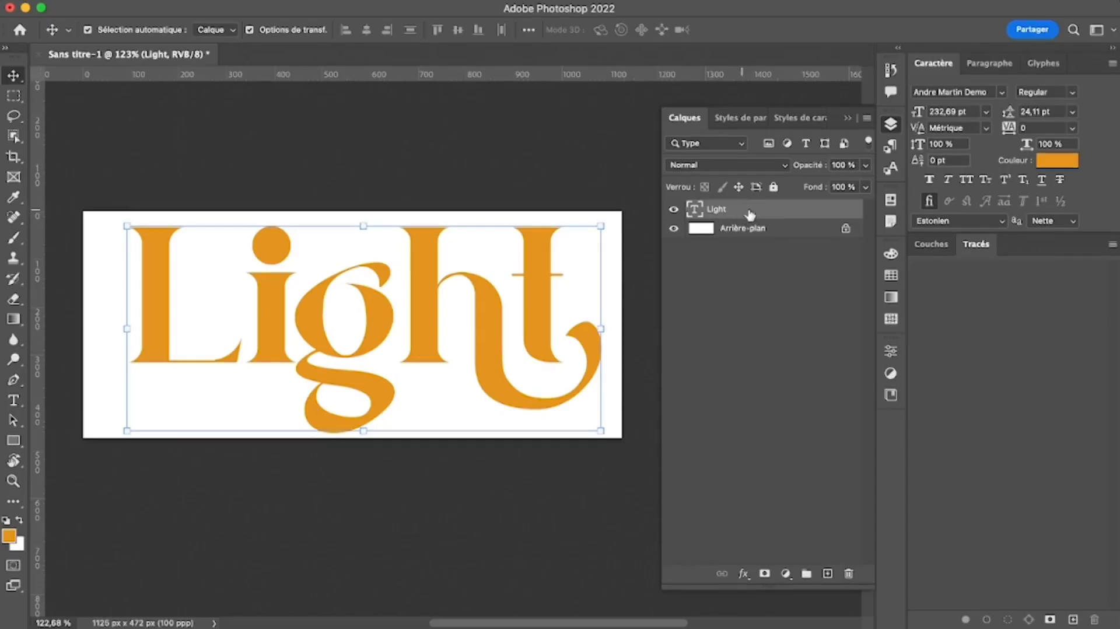
click(848, 575)
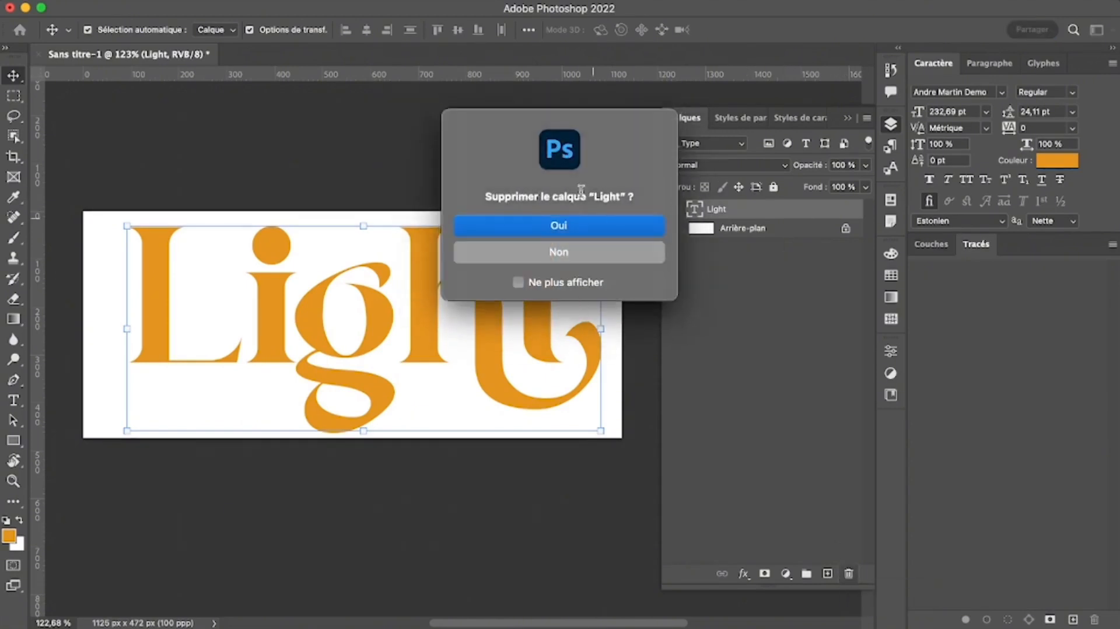
click(573, 228)
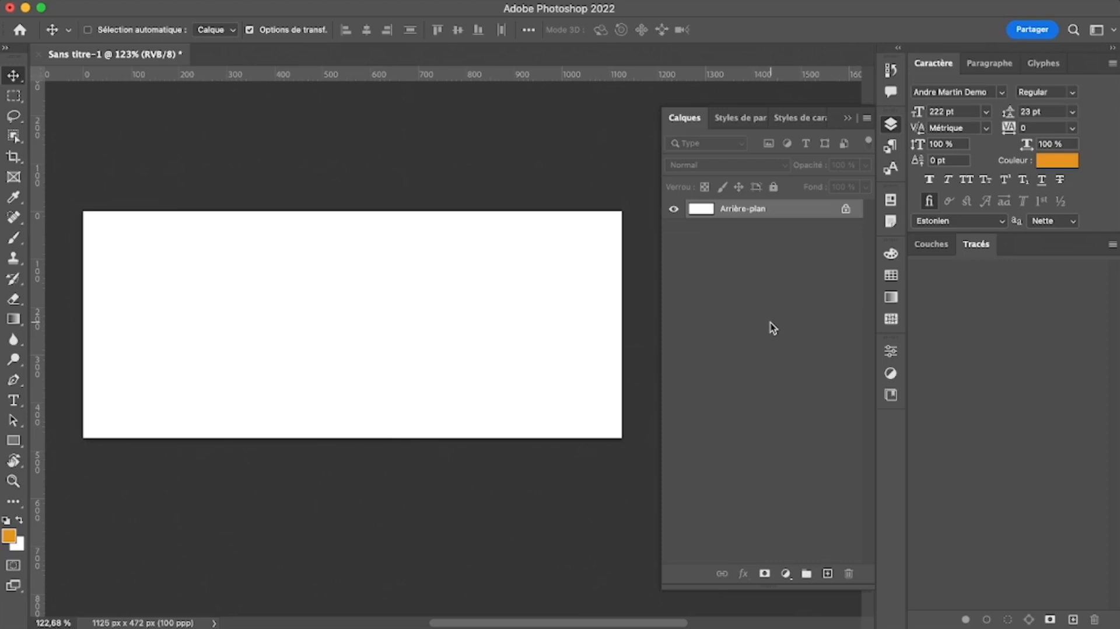
key(ctrl+v)
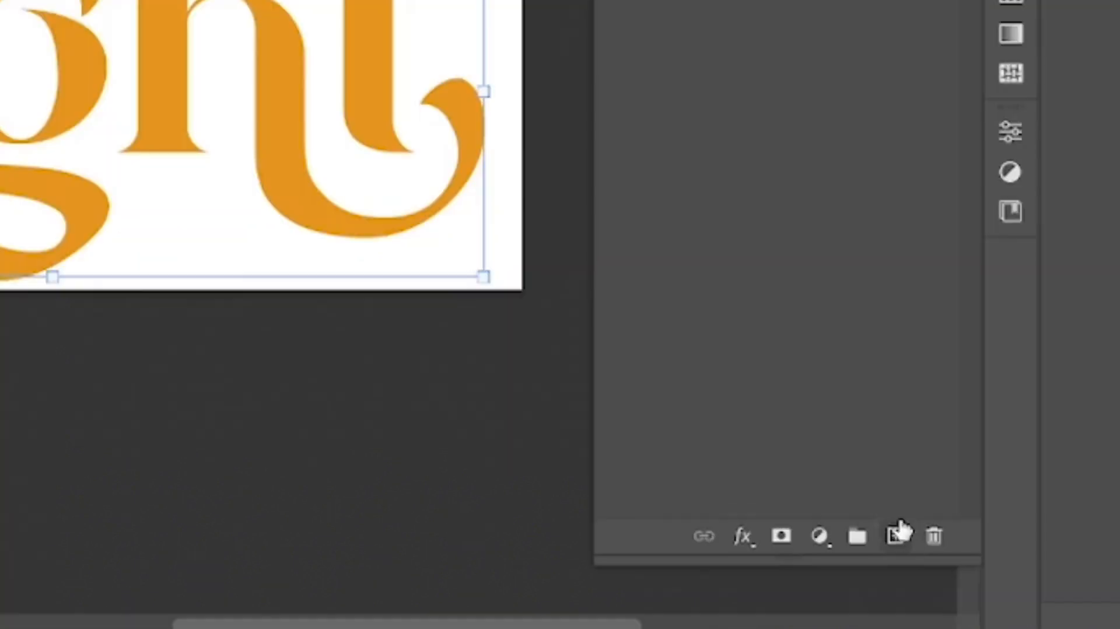
click(896, 536)
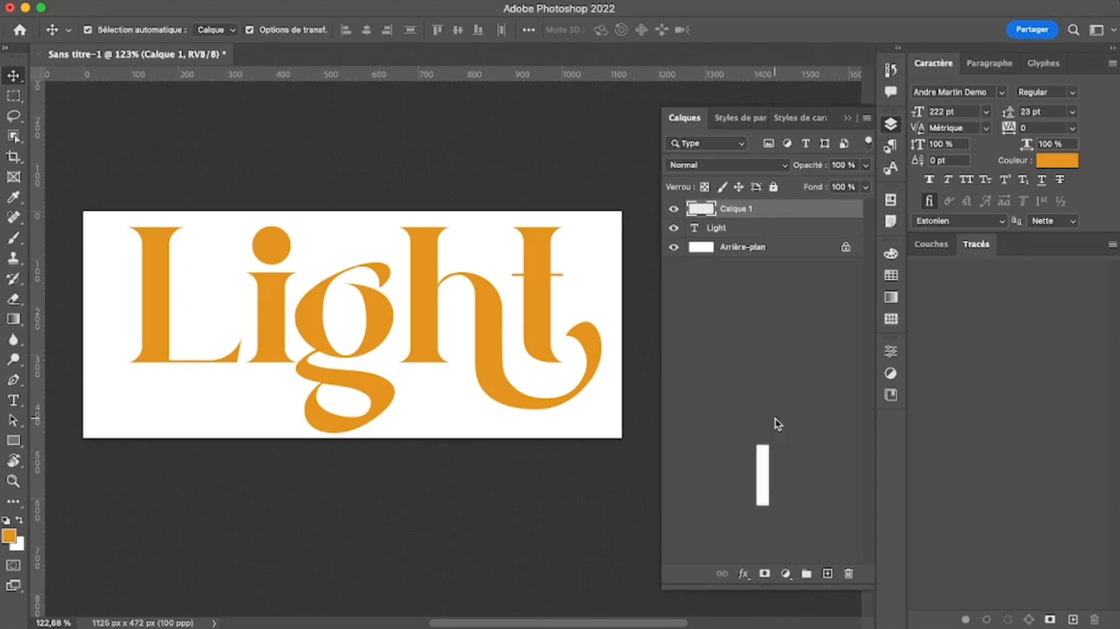
key(BackSpace)
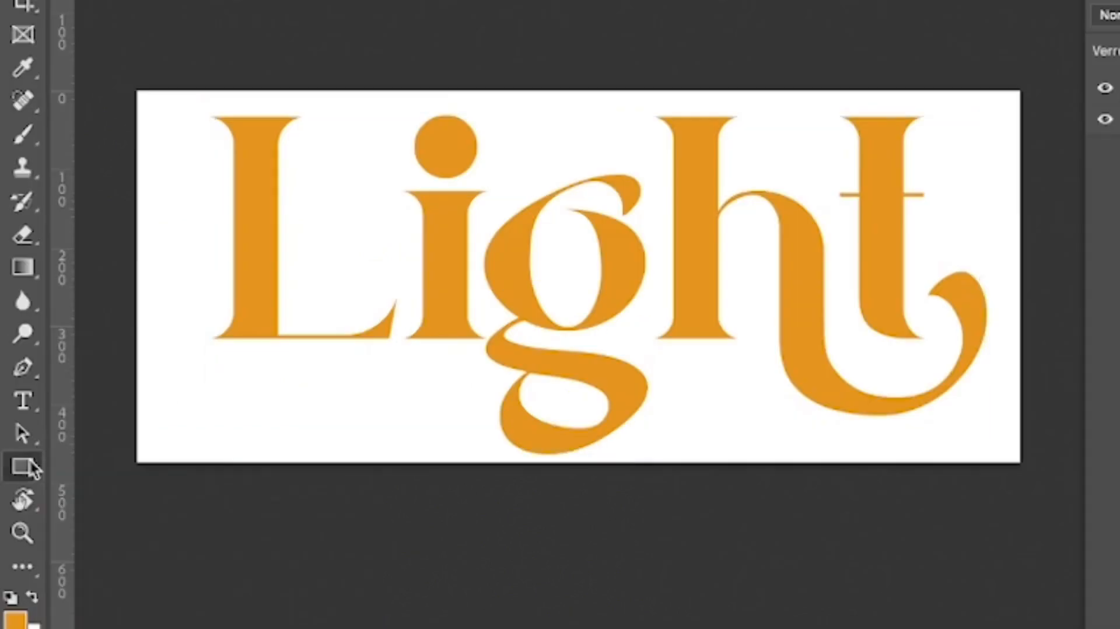
Draw a rectangle of about 206 × 293 px over the letter L and fill it with the recently used blue
click(15, 442)
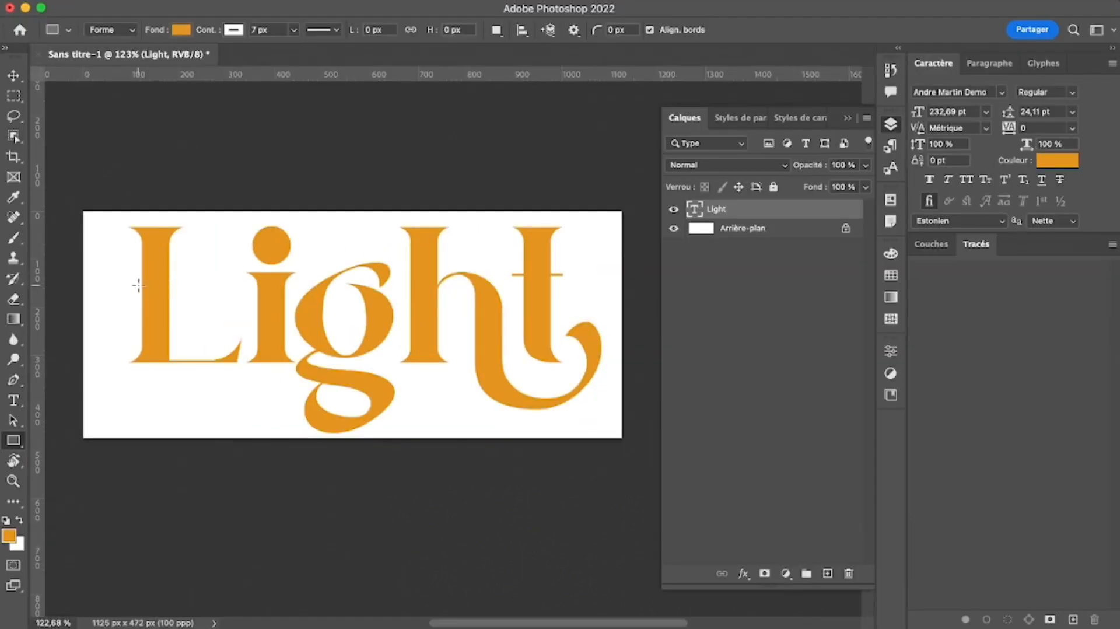
drag(112, 272, 209, 412)
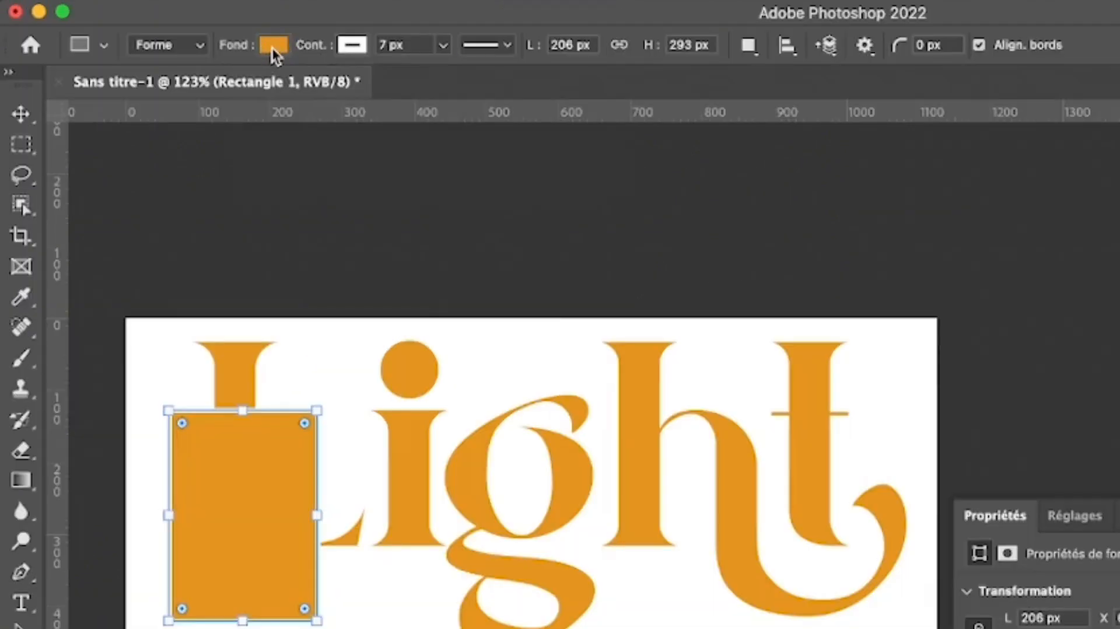
click(272, 51)
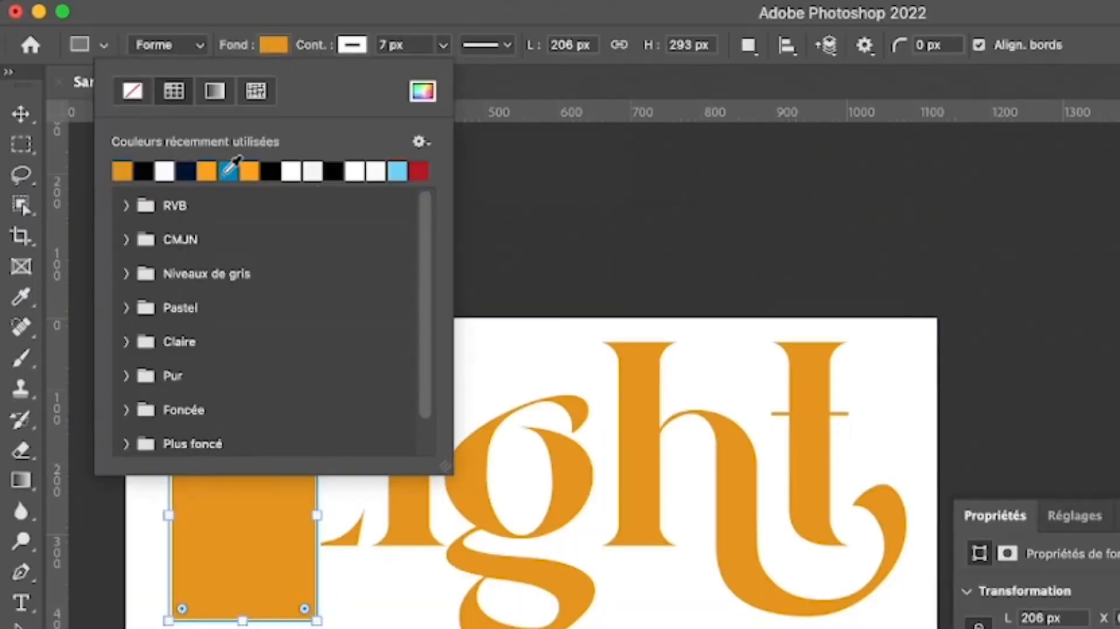
click(229, 171)
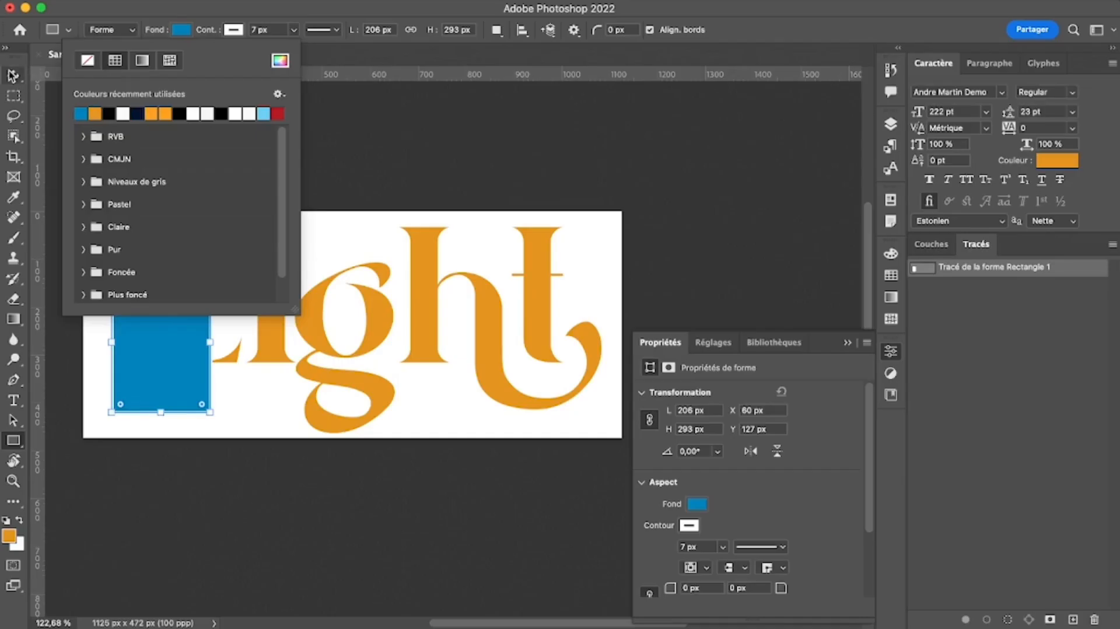
Deselect the rectangle with the Move tool active and bring the layer list back into view
key(v)
click(431, 105)
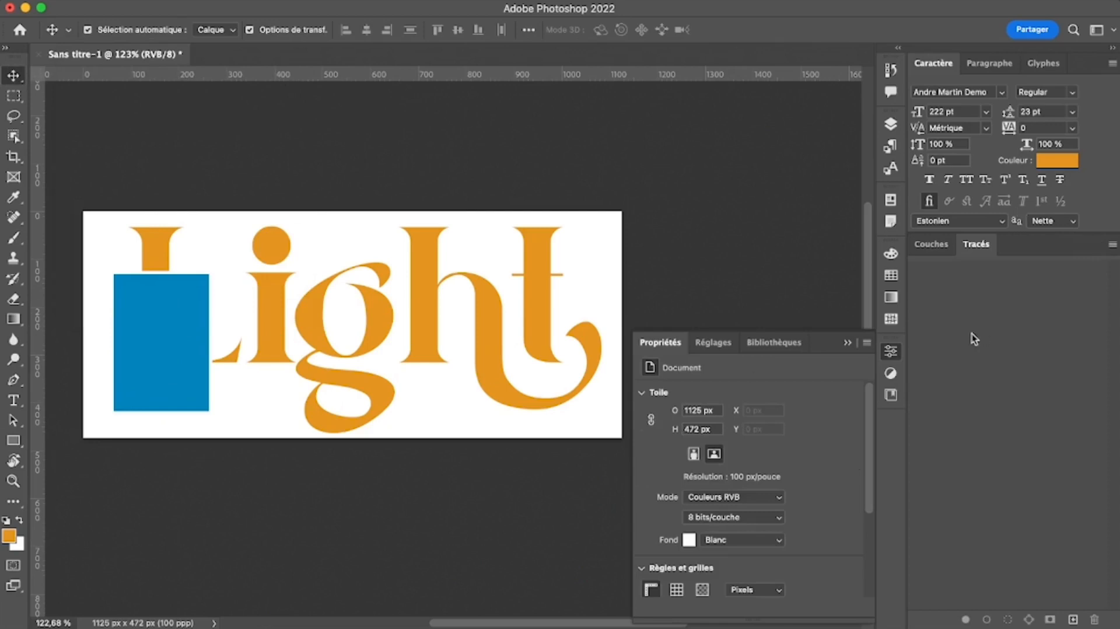
click(891, 125)
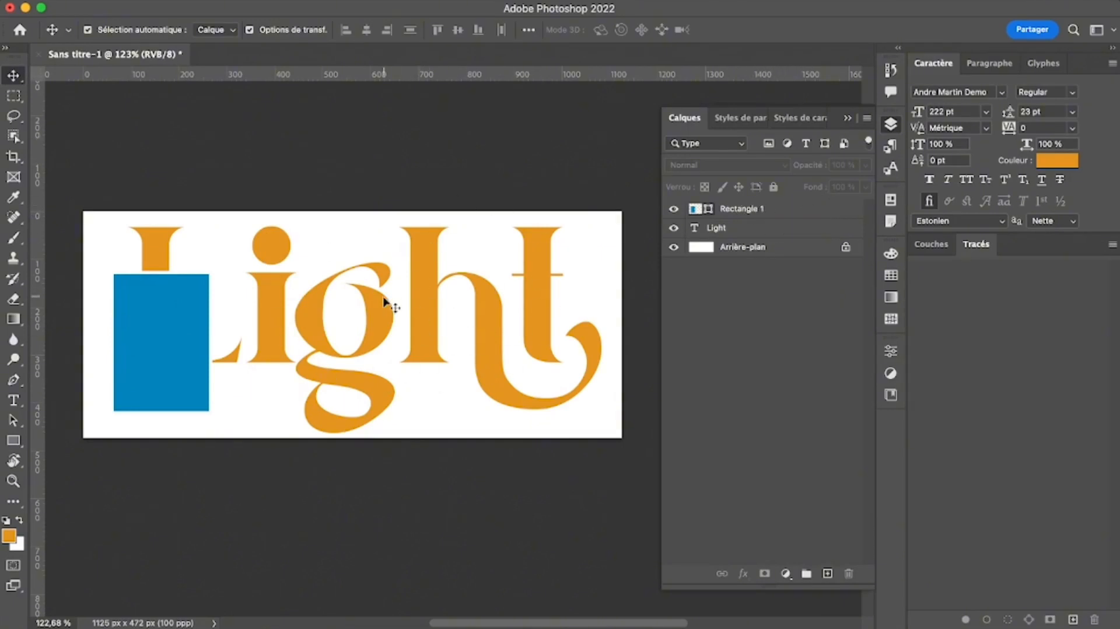
Try selecting the rectangle layer alone and together with Light, from the layer list and on the canvas, clearing each selection
click(761, 208)
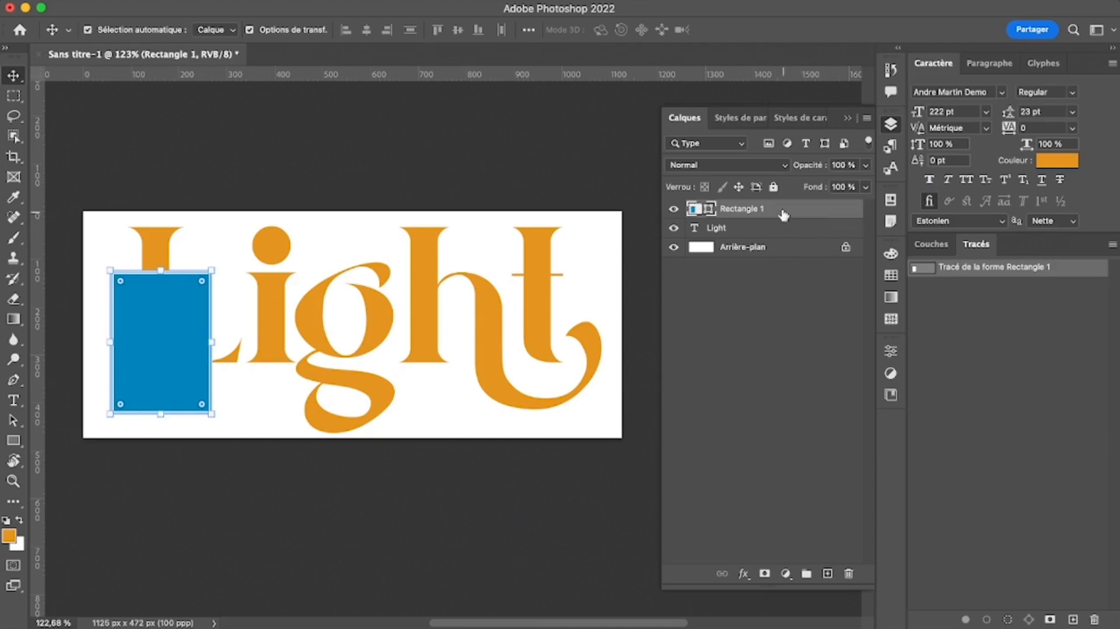
click(778, 344)
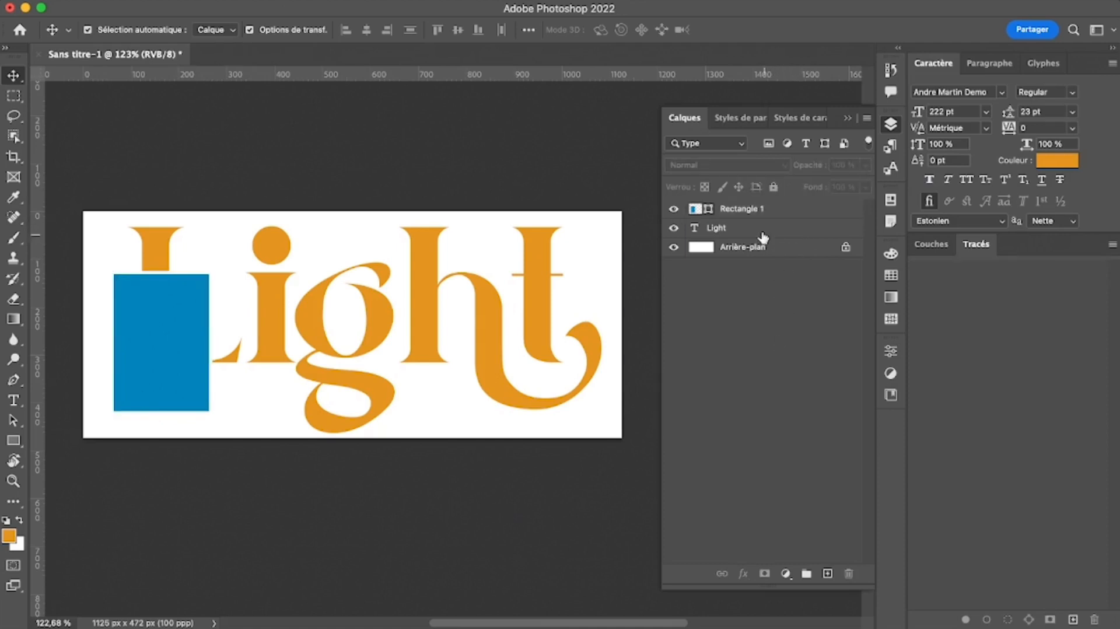
click(792, 210)
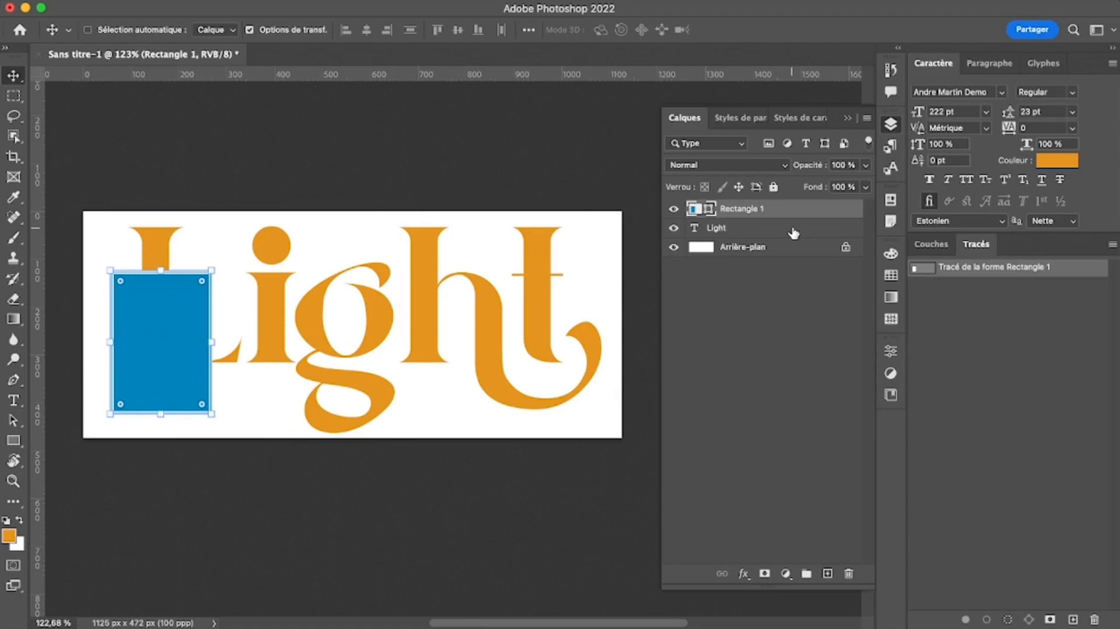
super+click(793, 232)
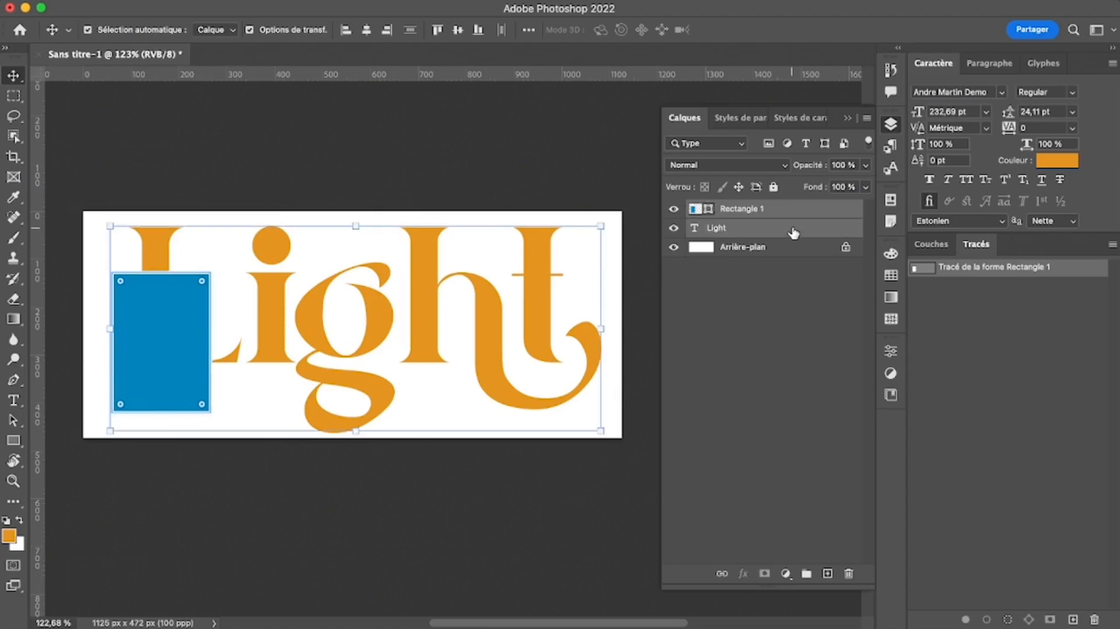
click(735, 307)
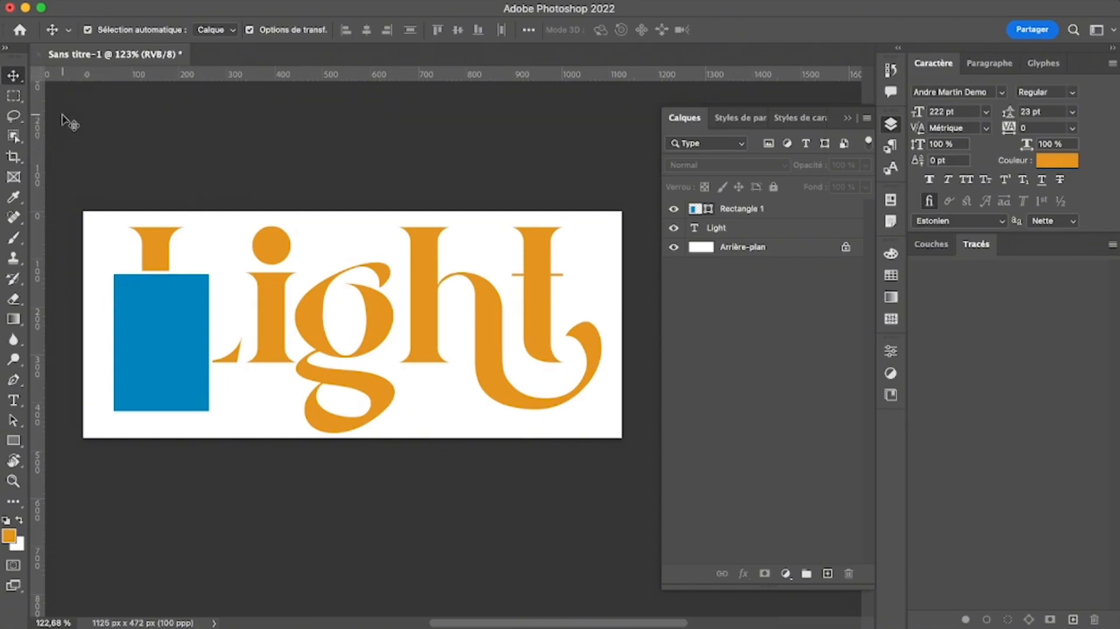
drag(63, 115, 653, 500)
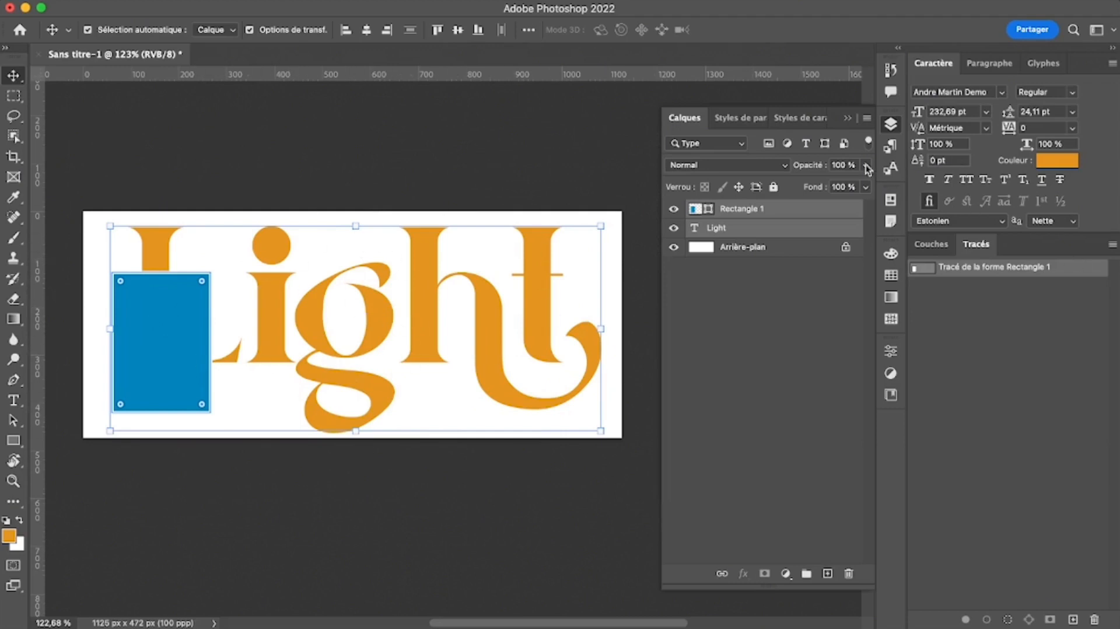
click(612, 107)
Group the rectangle and Light layers together and expand the group to show its contents
click(802, 207)
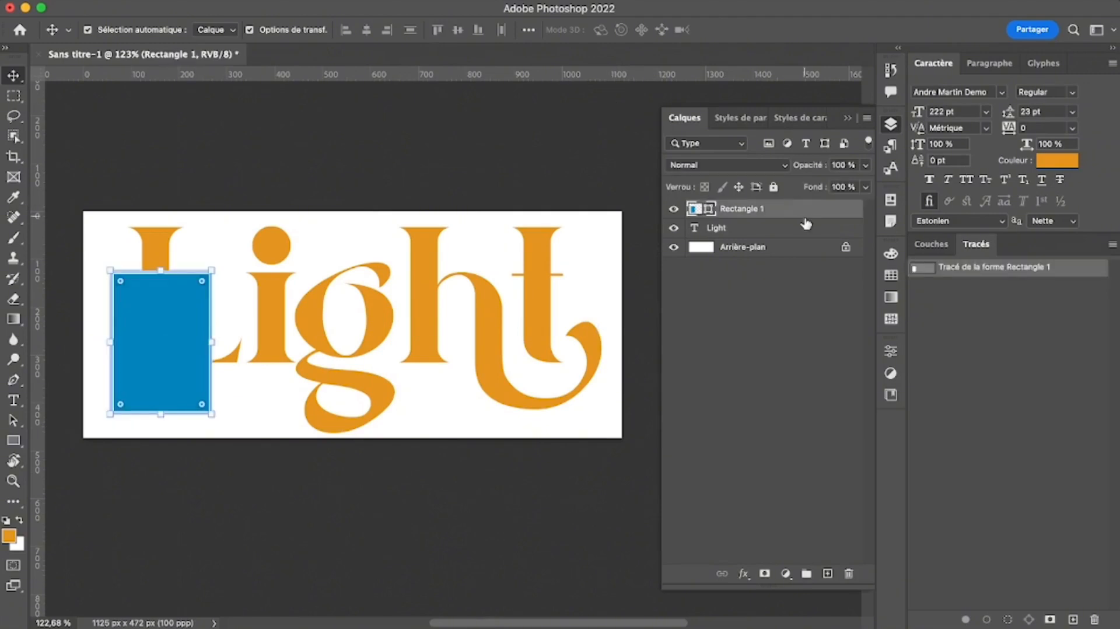
shift+click(792, 230)
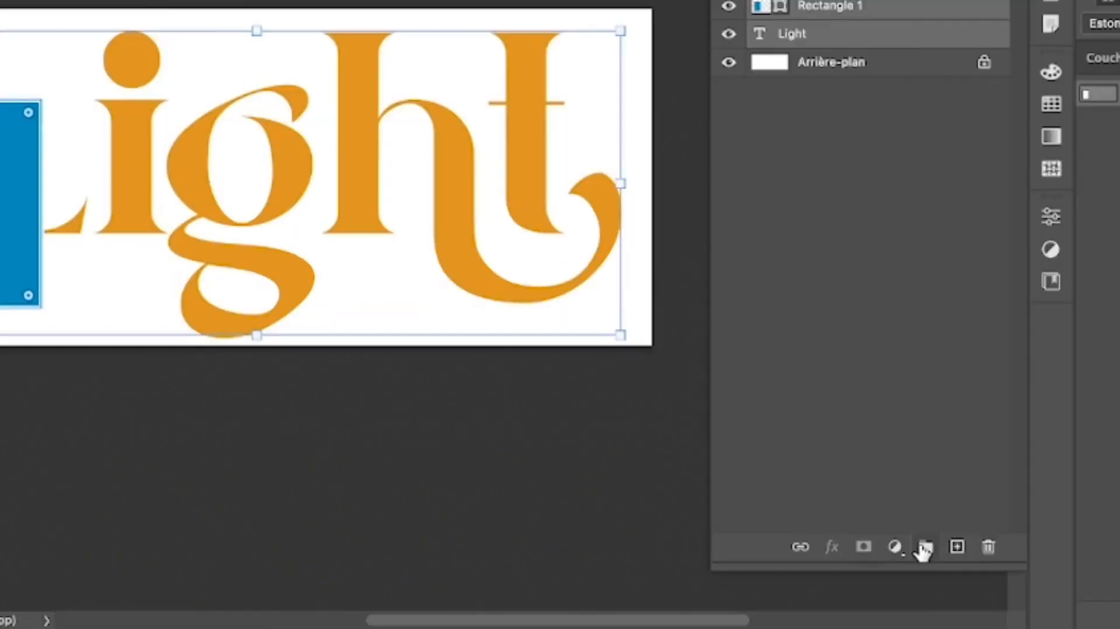
click(923, 548)
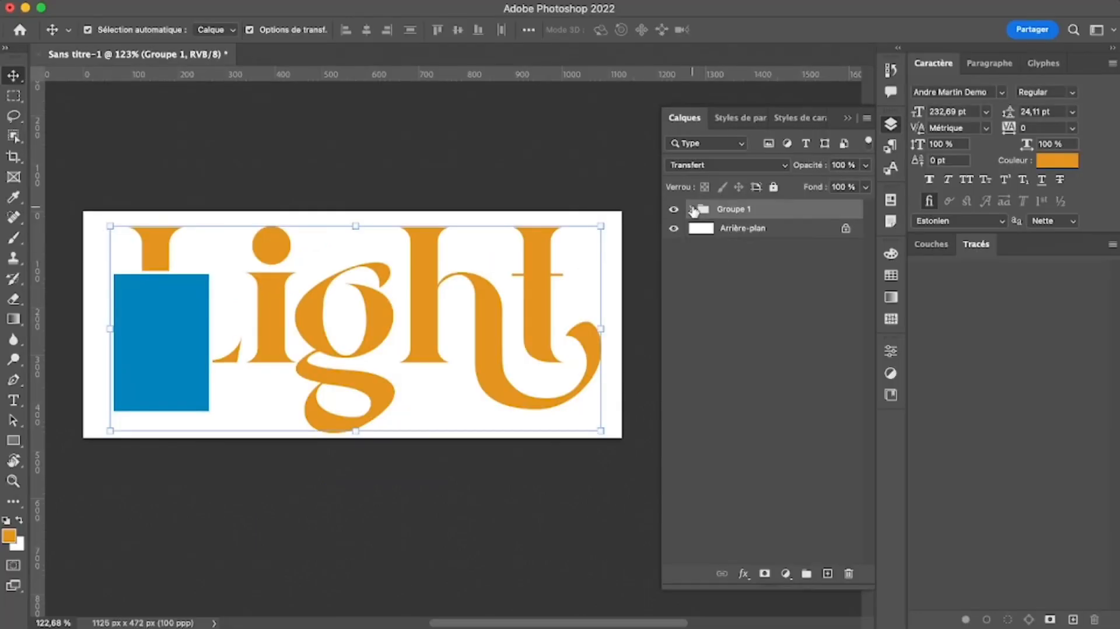
click(692, 209)
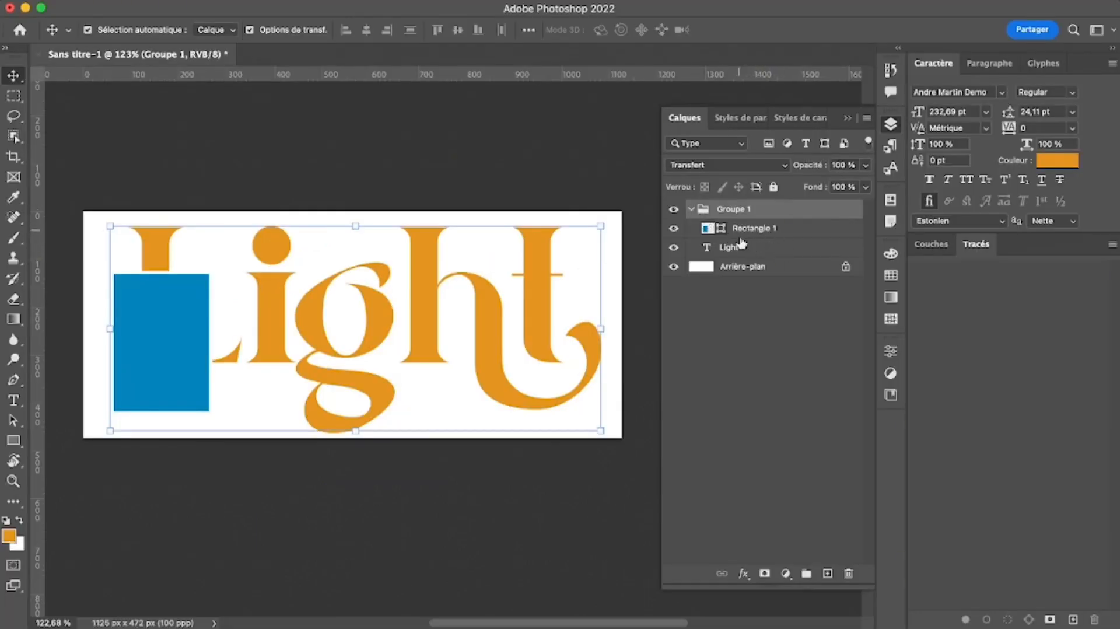
Hide and show the group repeatedly to compare the canvas with and without its layers
click(675, 209)
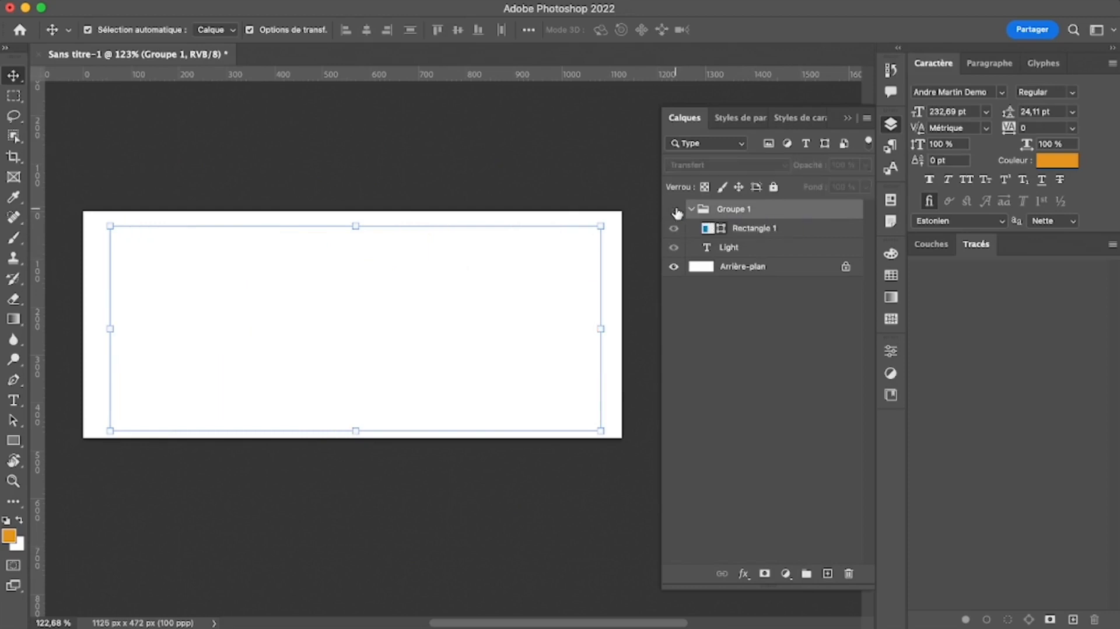
click(674, 209)
click(675, 210)
click(674, 210)
key(super+comma)
key(super+comma)
key(super+comma)
key(super+comma)
Ungroup the rectangle and Light layers and clear the layer selection
key(shift+super+g)
key(alt+super+a)
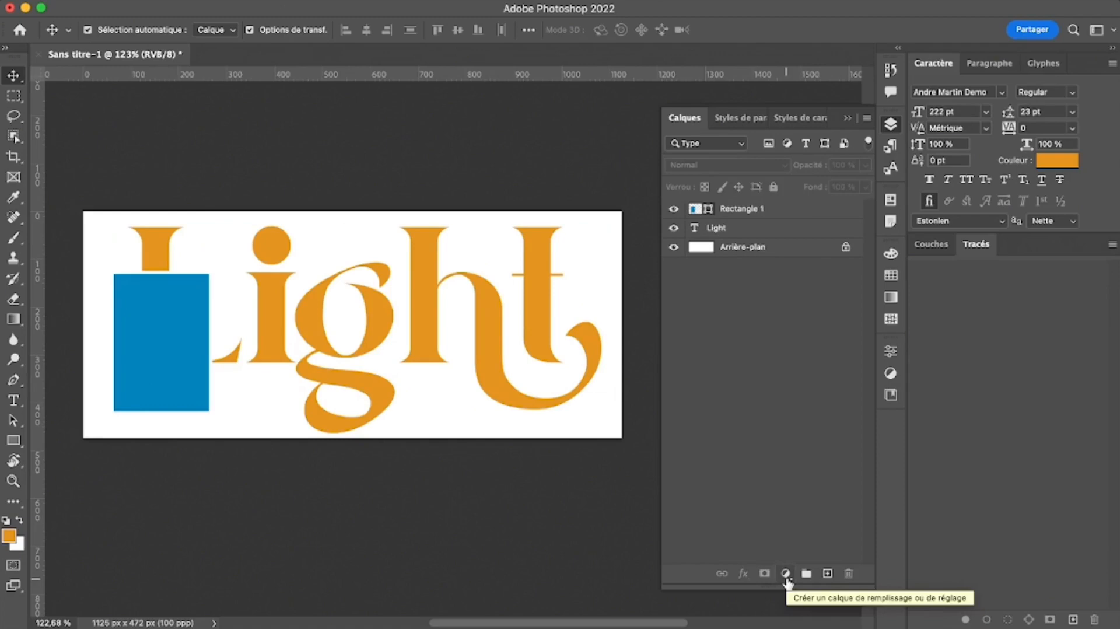
Try out a solid colour fill layer in orange #db810b over the whole canvas and delete it
click(786, 576)
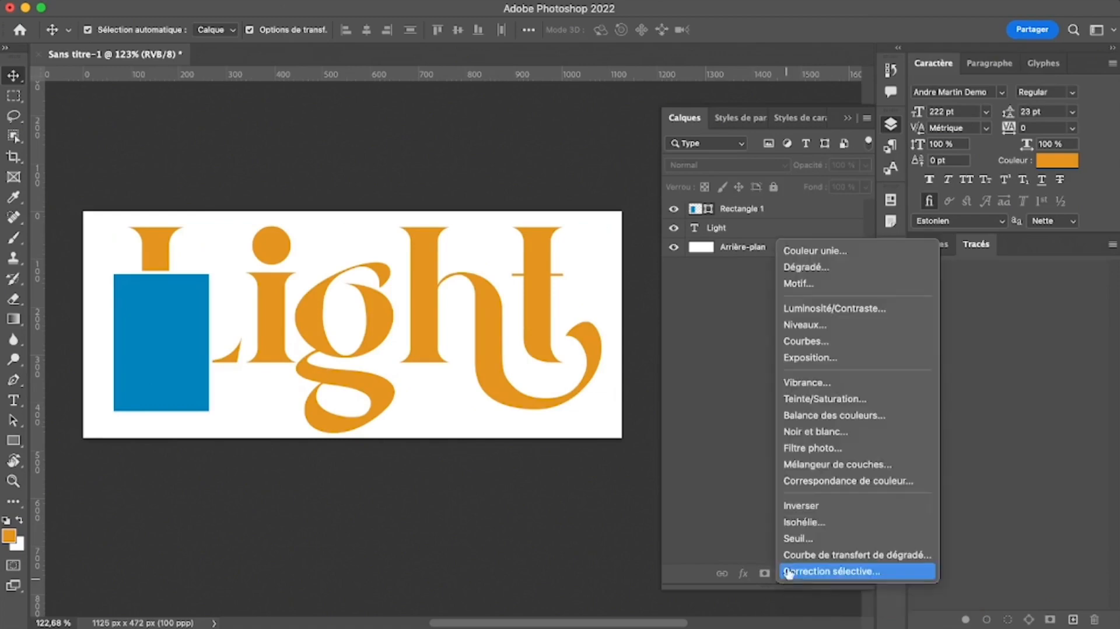
click(822, 252)
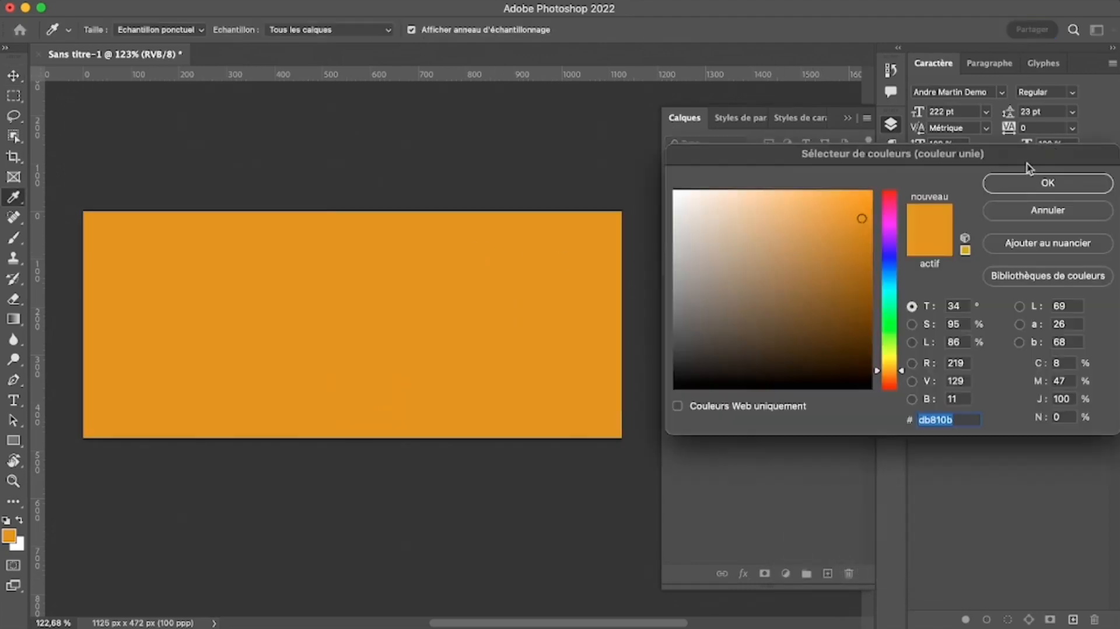
click(1032, 183)
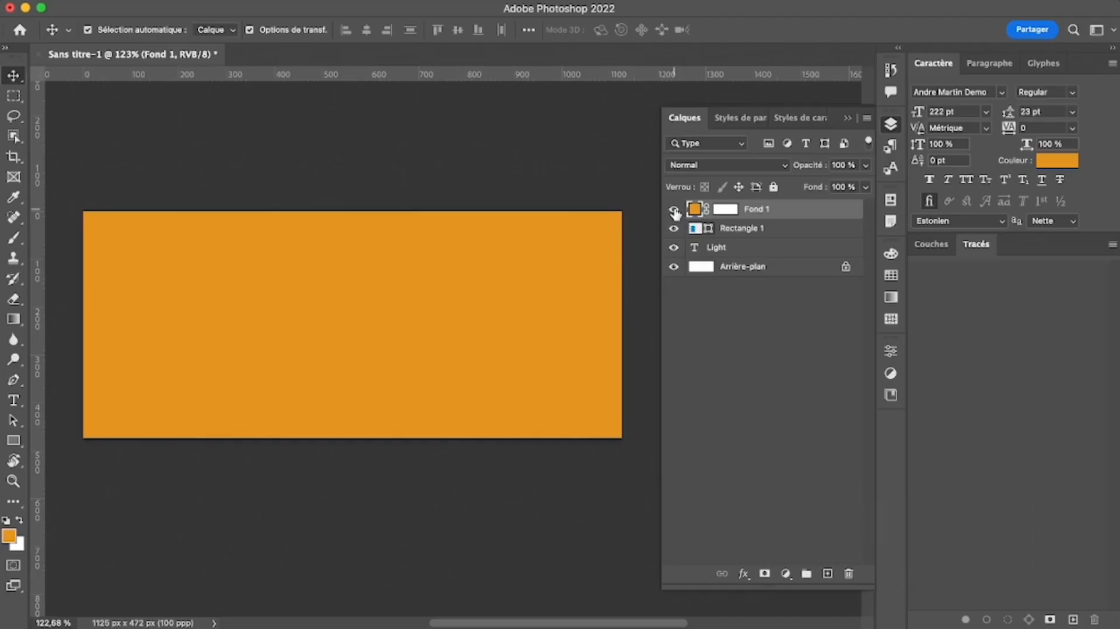
click(667, 234)
click(667, 234)
key(Delete)
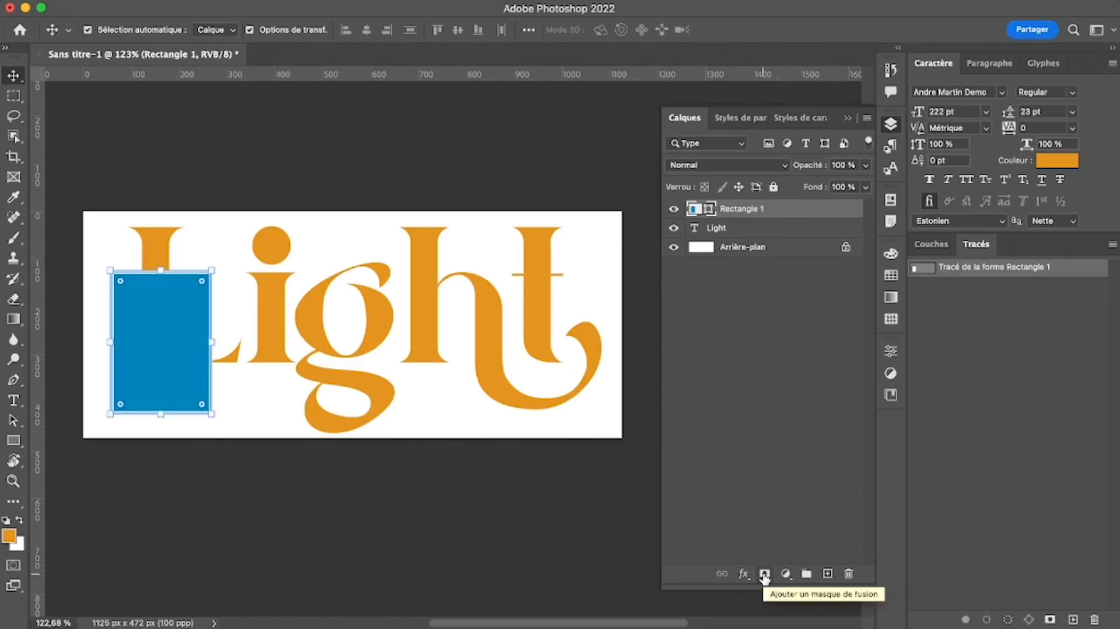
Try a layer mask on Light, painting out the end of the word with a black 248 px brush, and delete the mask
click(737, 230)
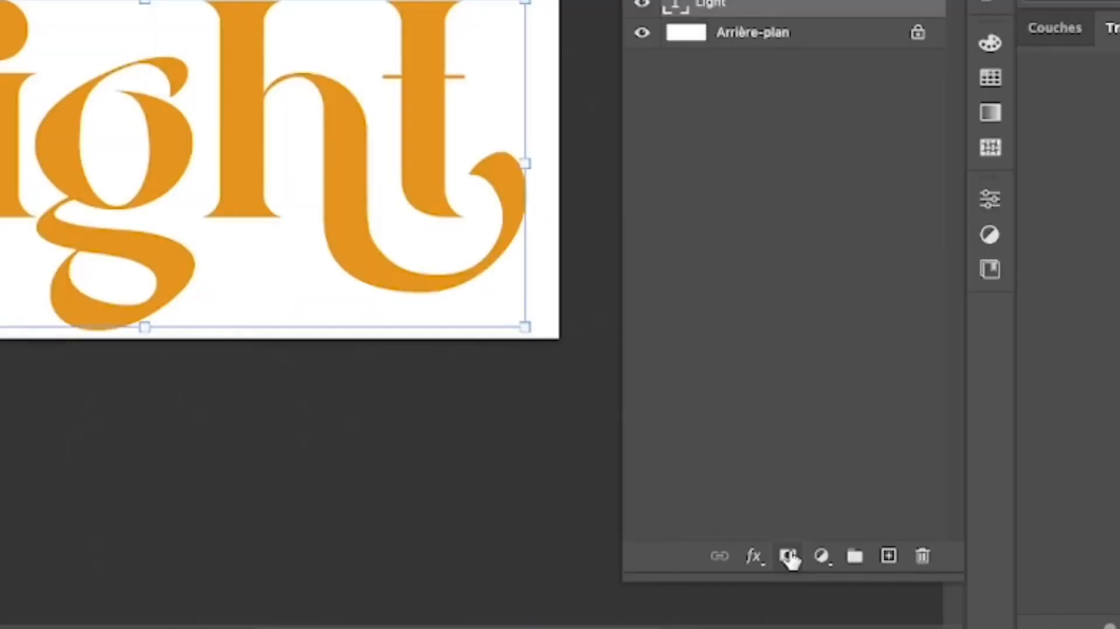
click(788, 557)
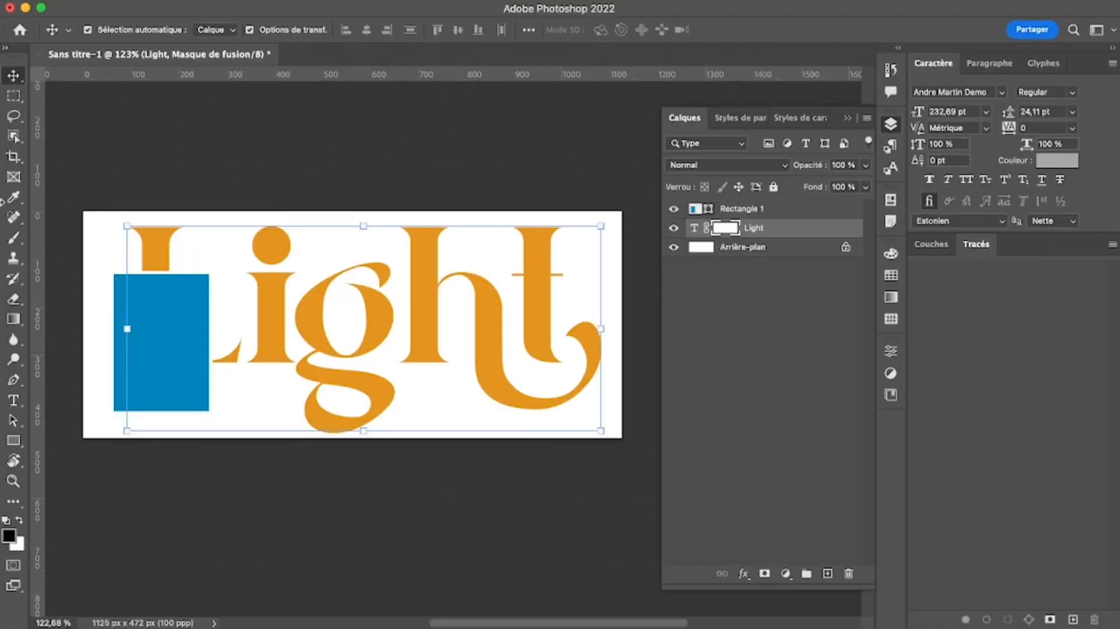
click(15, 241)
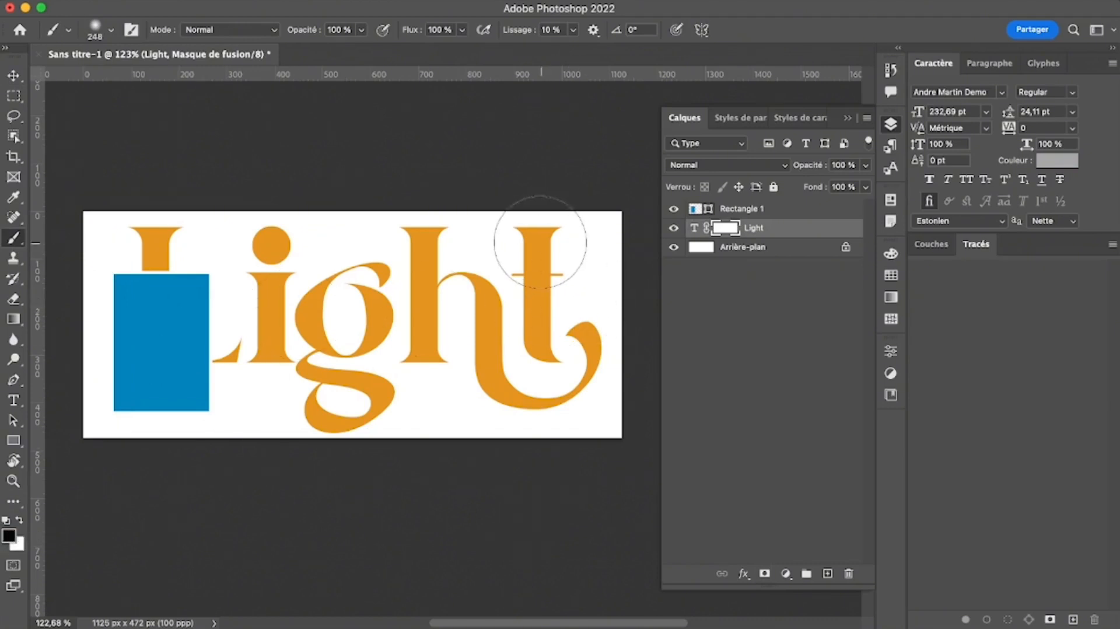
mouse_move(540, 241)
mouse_down()
mouse_move(558, 425)
mouse_move(546, 215)
mouse_move(596, 399)
mouse_move(609, 206)
mouse_move(564, 358)
mouse_move(461, 294)
mouse_move(491, 409)
mouse_move(402, 231)
mouse_move(423, 345)
mouse_move(416, 288)
mouse_move(381, 280)
mouse_move(382, 385)
mouse_move(378, 234)
mouse_move(393, 369)
mouse_move(432, 304)
mouse_move(570, 345)
mouse_up()
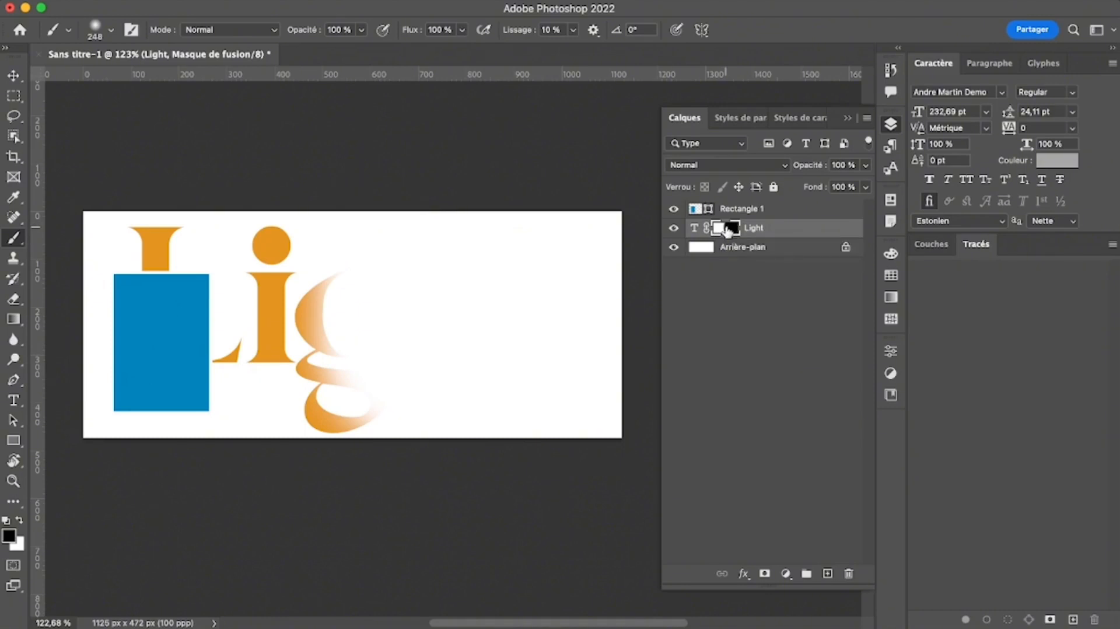
drag(728, 231, 849, 576)
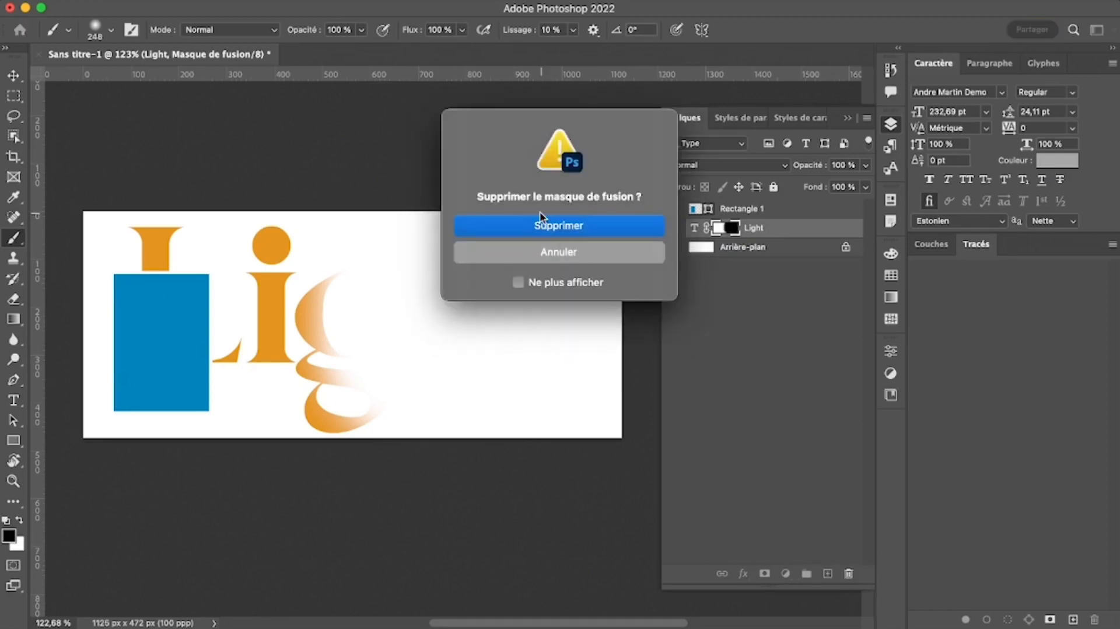
click(558, 226)
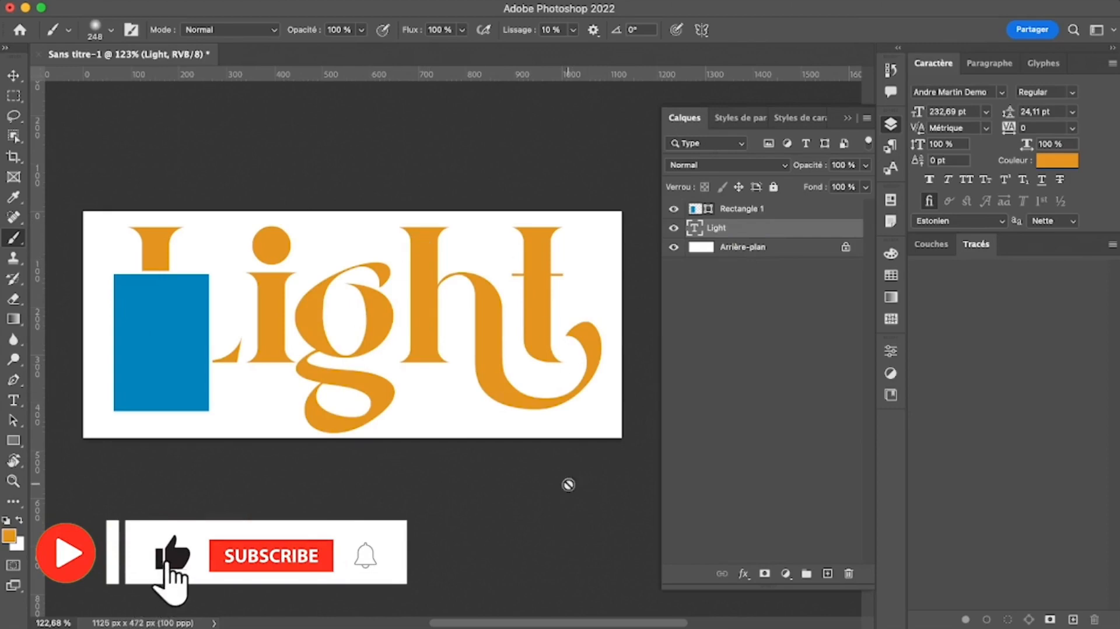
Try a drop shadow on the Light layer with 82% opacity and a size of 213 px, and cancel it
click(743, 574)
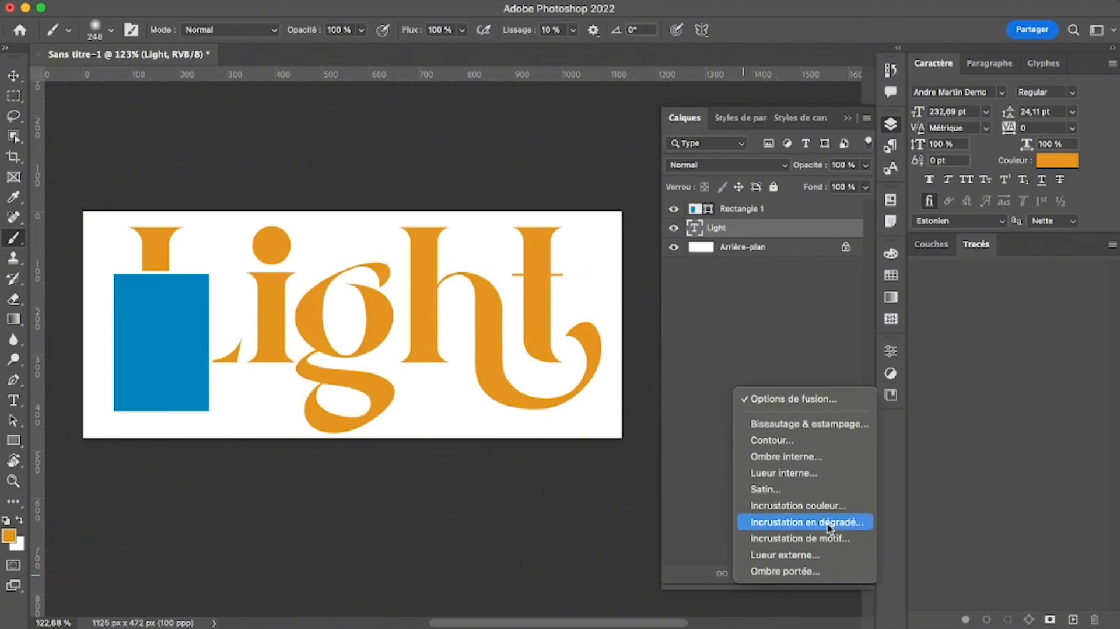
click(793, 572)
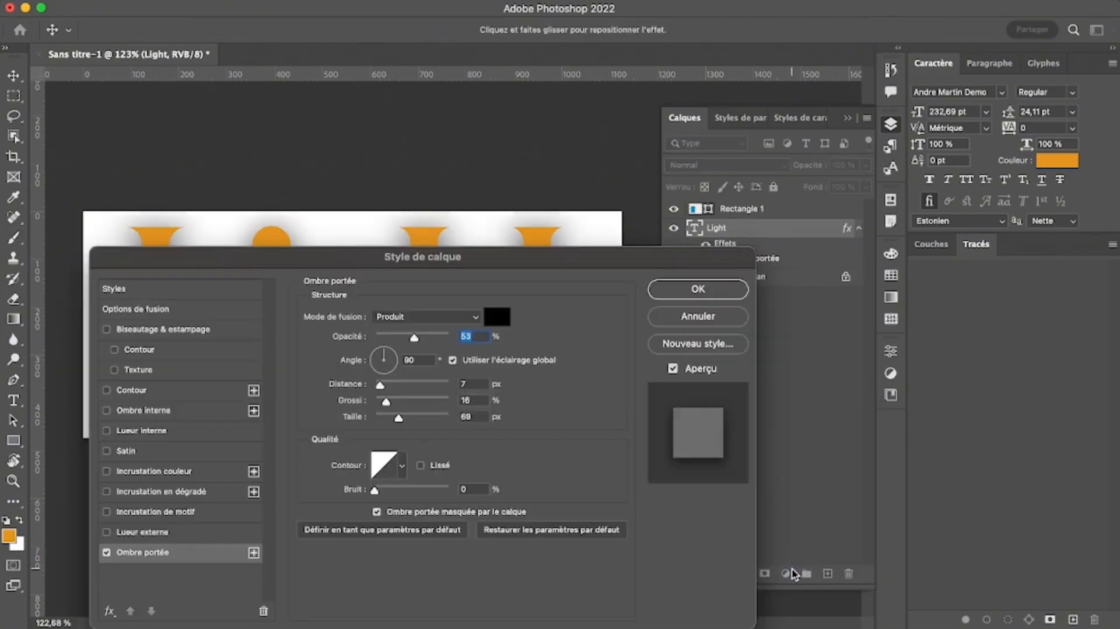
drag(385, 265, 386, 122)
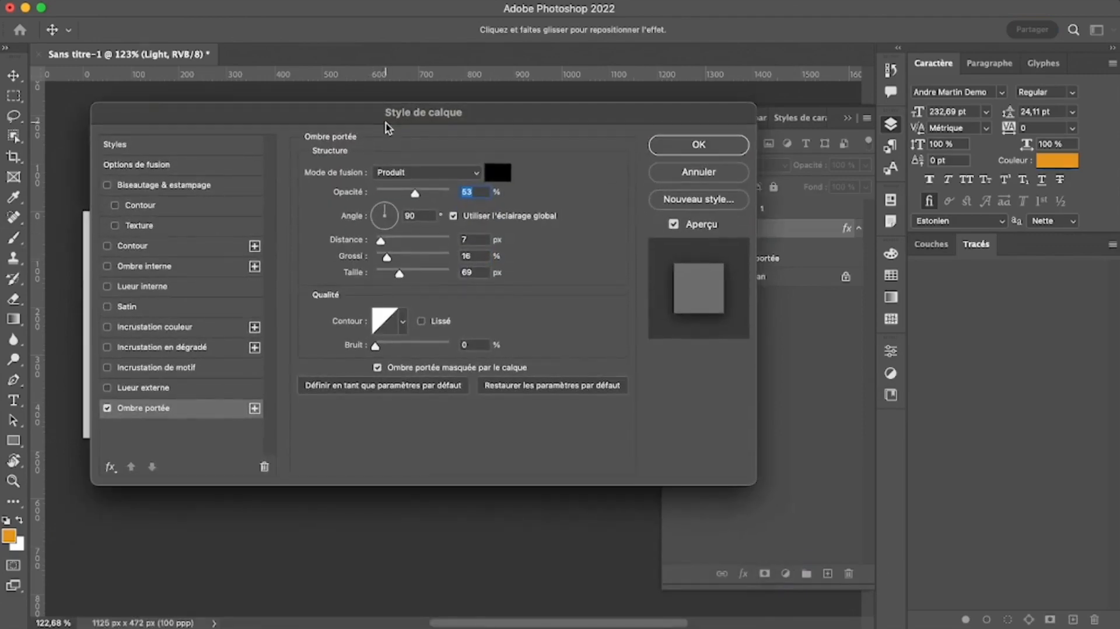
click(436, 193)
click(434, 271)
drag(443, 113, 470, 385)
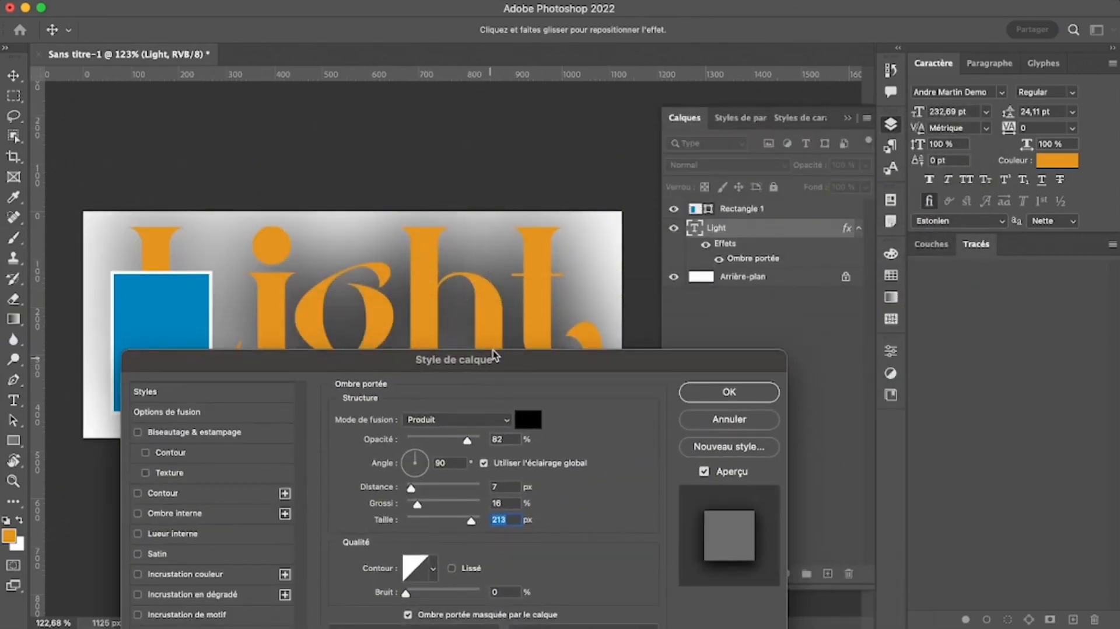
drag(497, 360, 485, 188)
click(722, 248)
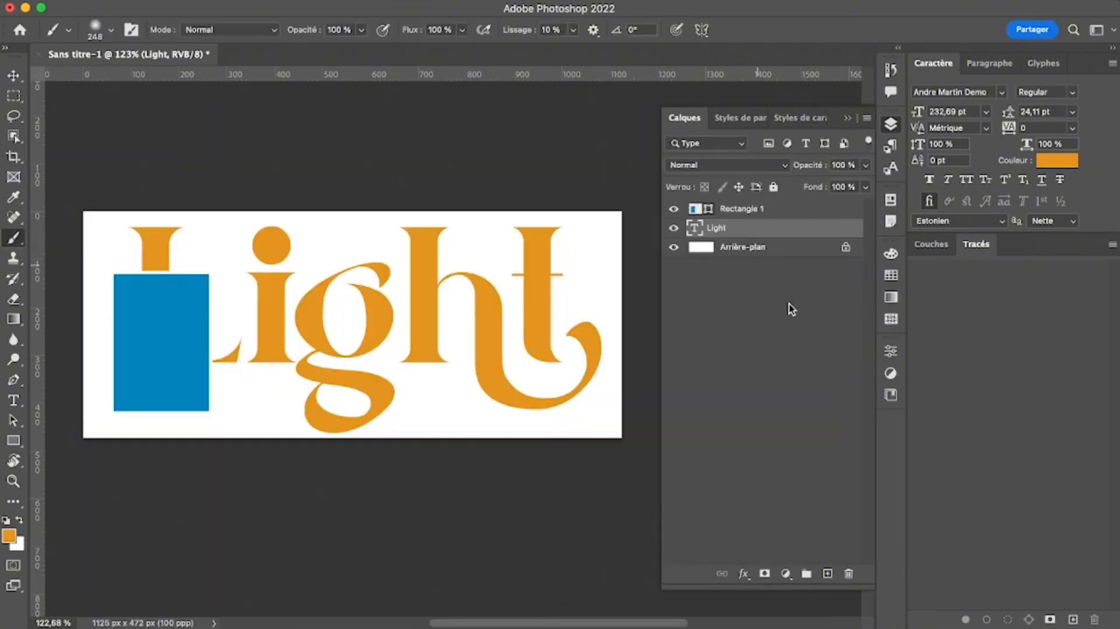
Look at the gradient overlay settings for the Light layer and close them without applying the effect
click(744, 573)
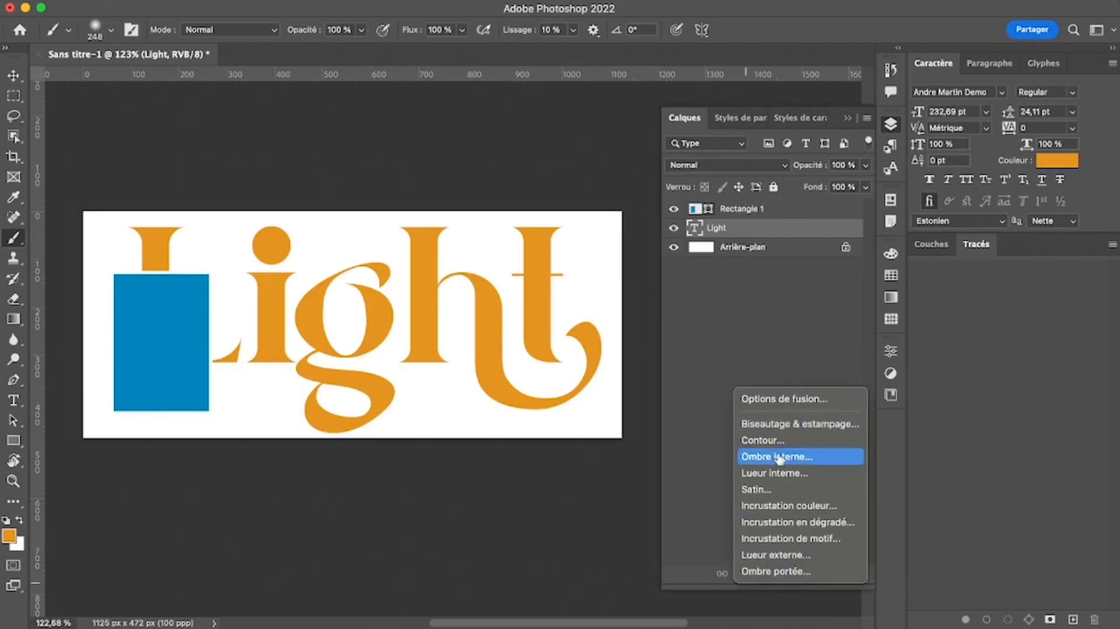
click(802, 523)
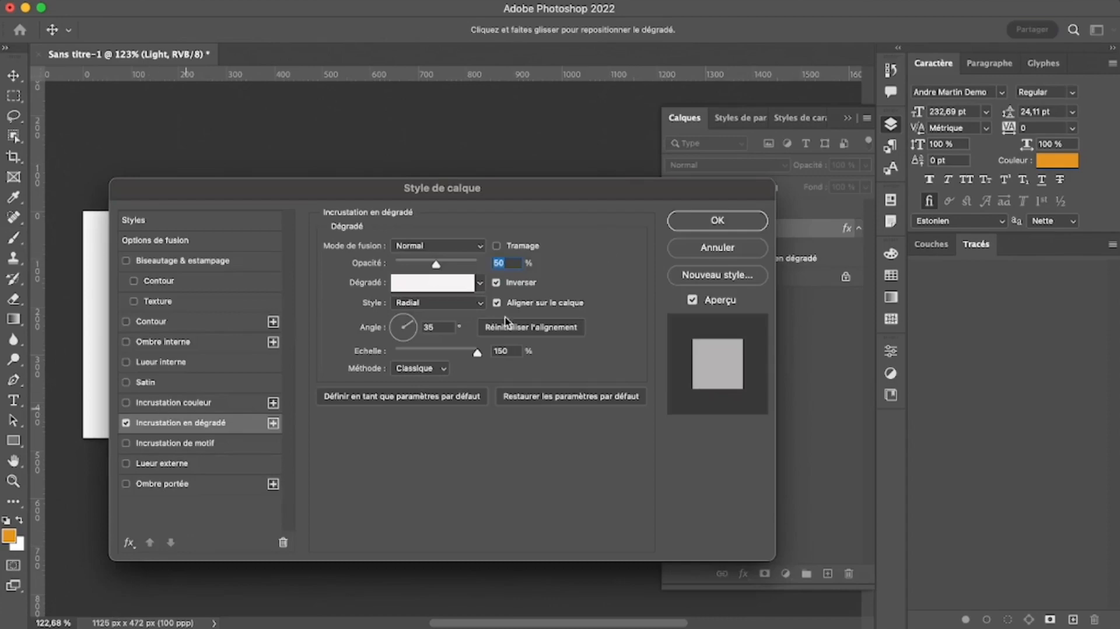
click(717, 247)
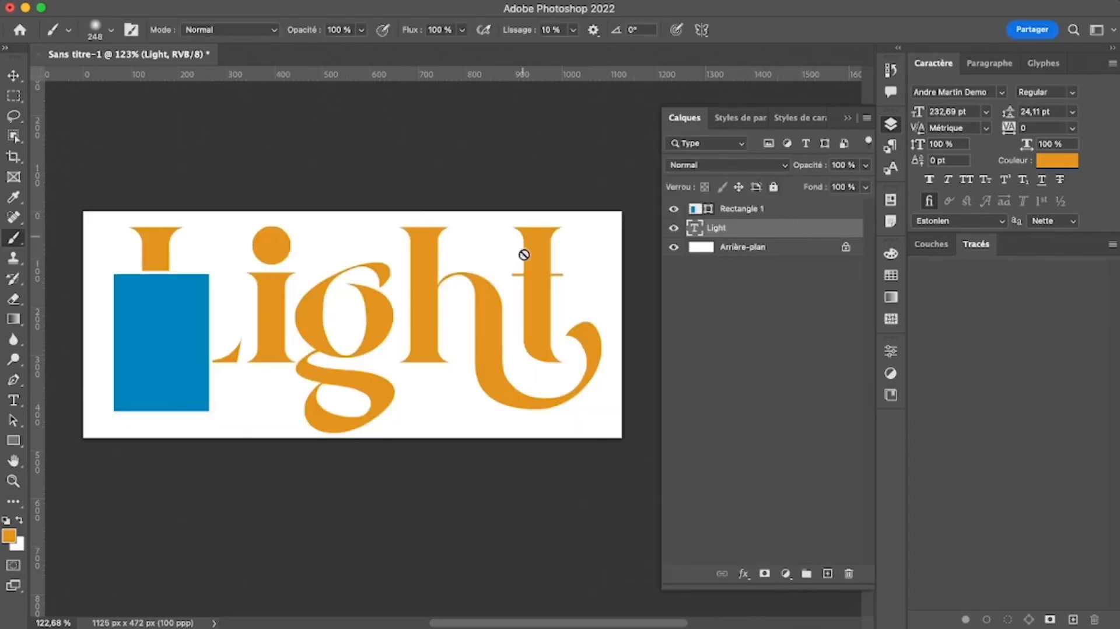
Try lowering the rectangle layer's opacity to 49% and cancel the change
click(785, 209)
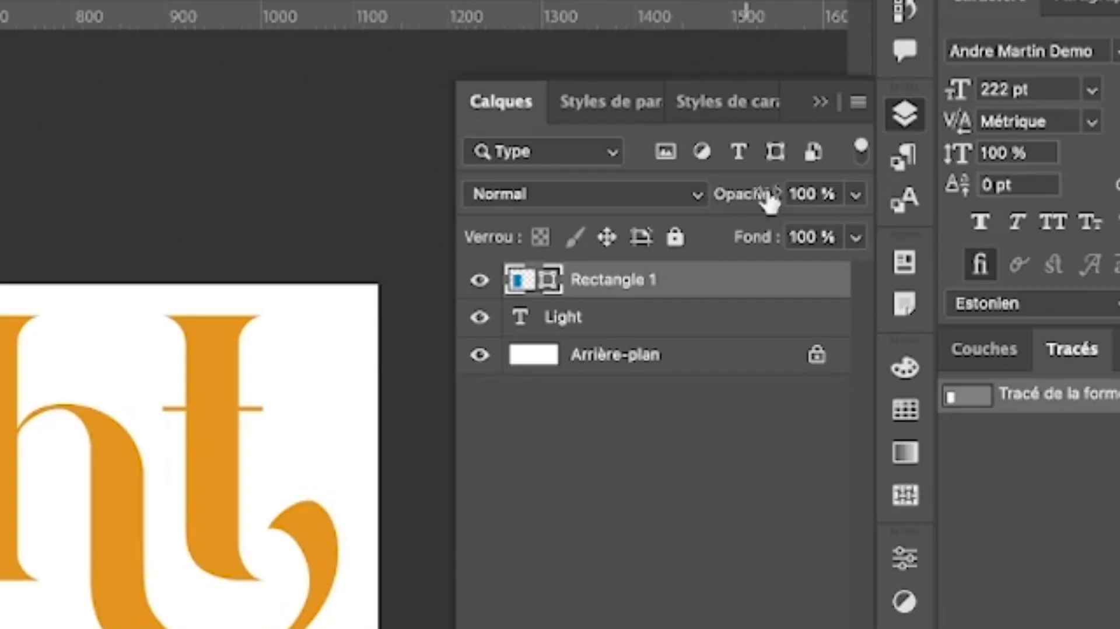
drag(866, 165, 828, 184)
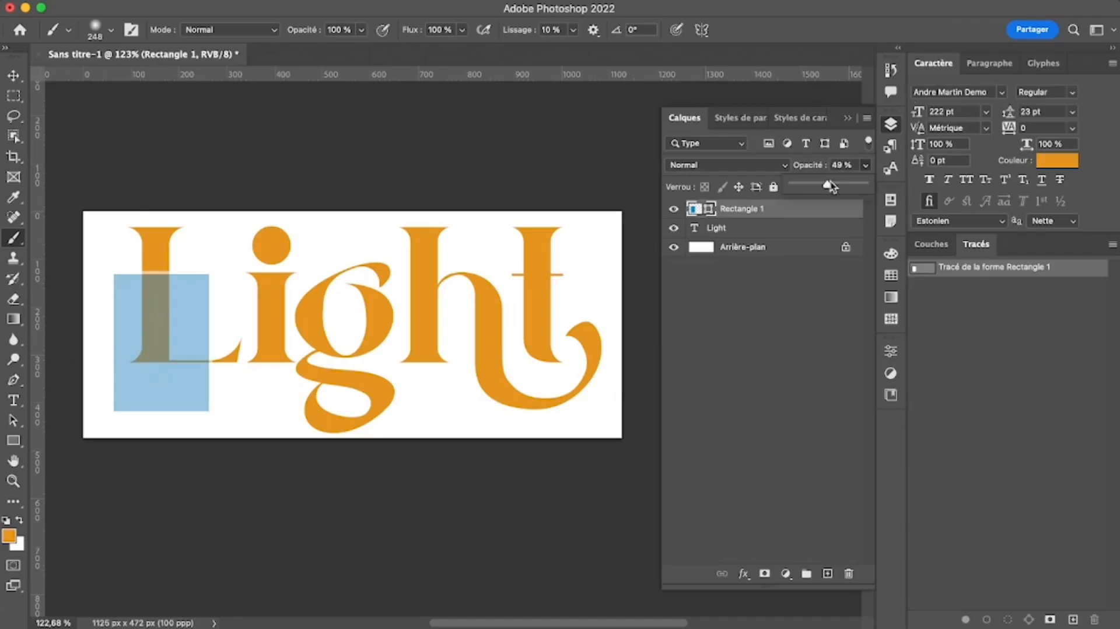
key(Escape)
Preview the blend modes on the rectangle layer one after another, down to Lumière crue, without applying any
click(744, 166)
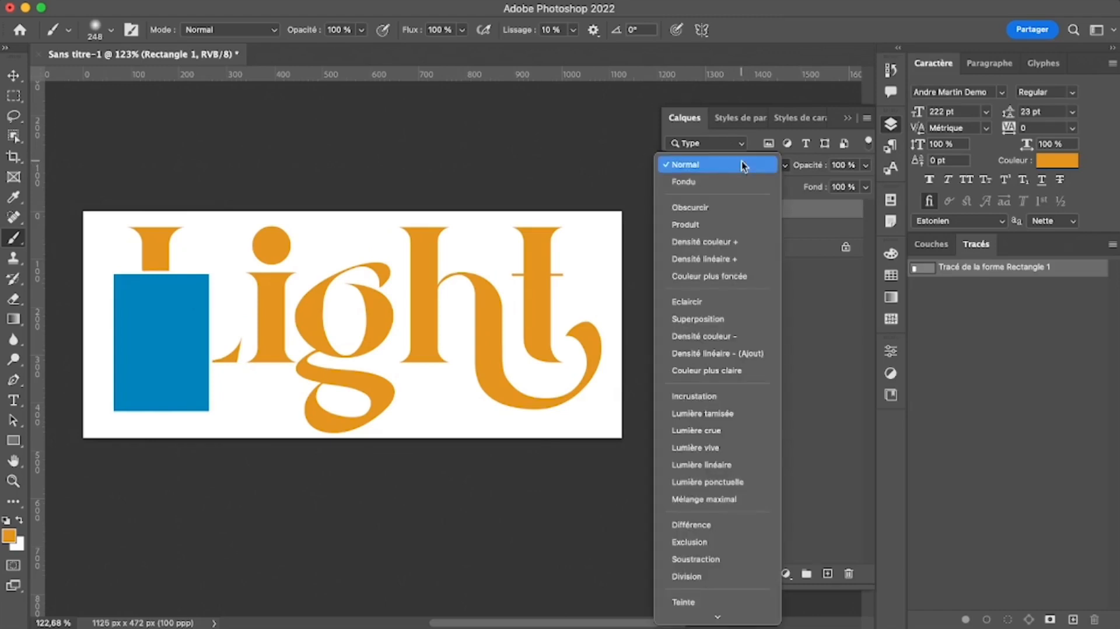
key(Down)
key(Down)
key(Down)
key(Down)
key(Down)
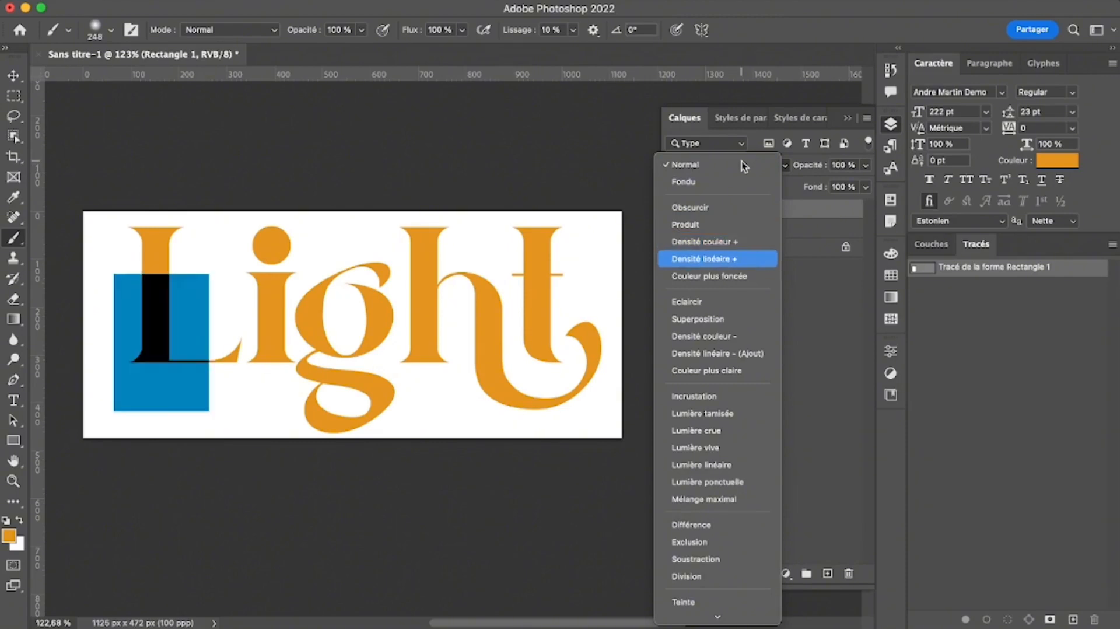
key(Down)
key(Down)
key(Down)
key(Down)
key(Down)
key(Down)
key(Down)
key(Down)
key(Down)
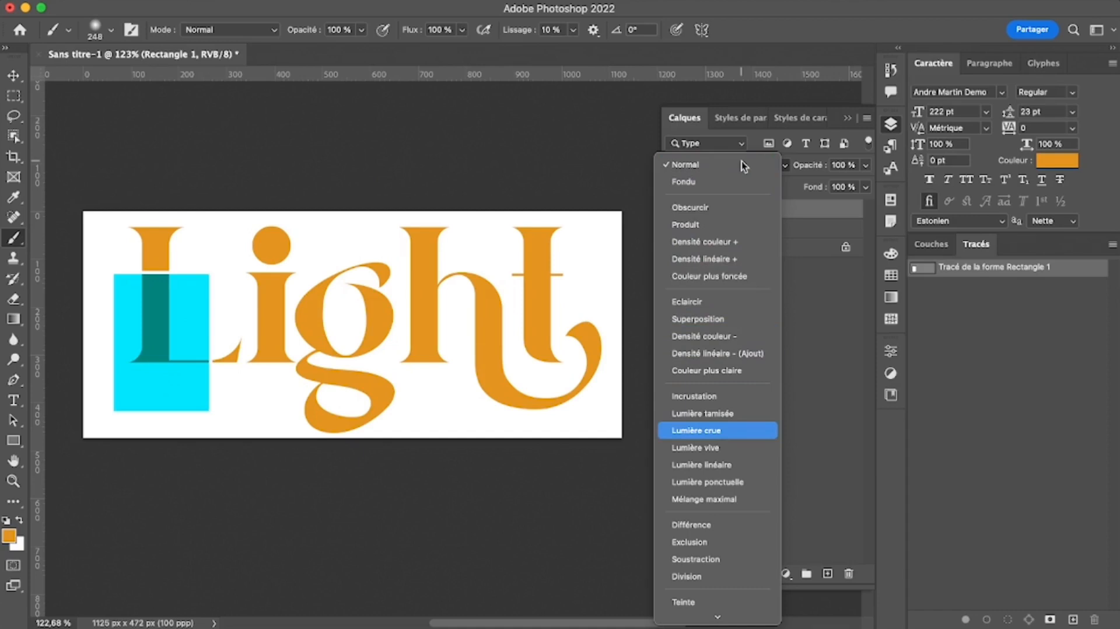
click(820, 272)
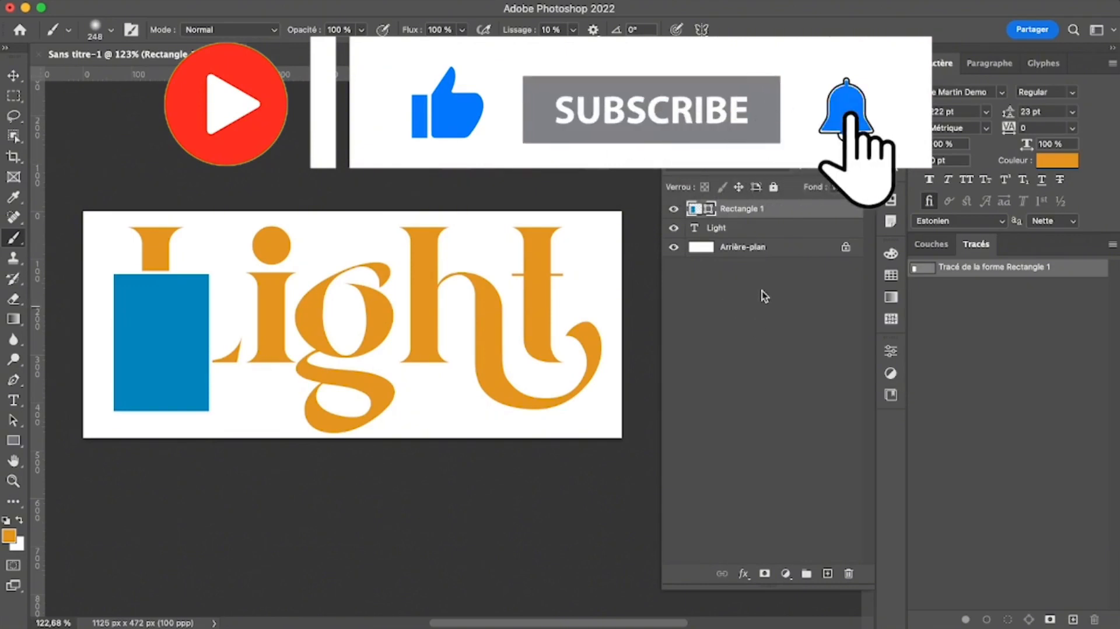
Delete the rectangle layer
key(Delete)
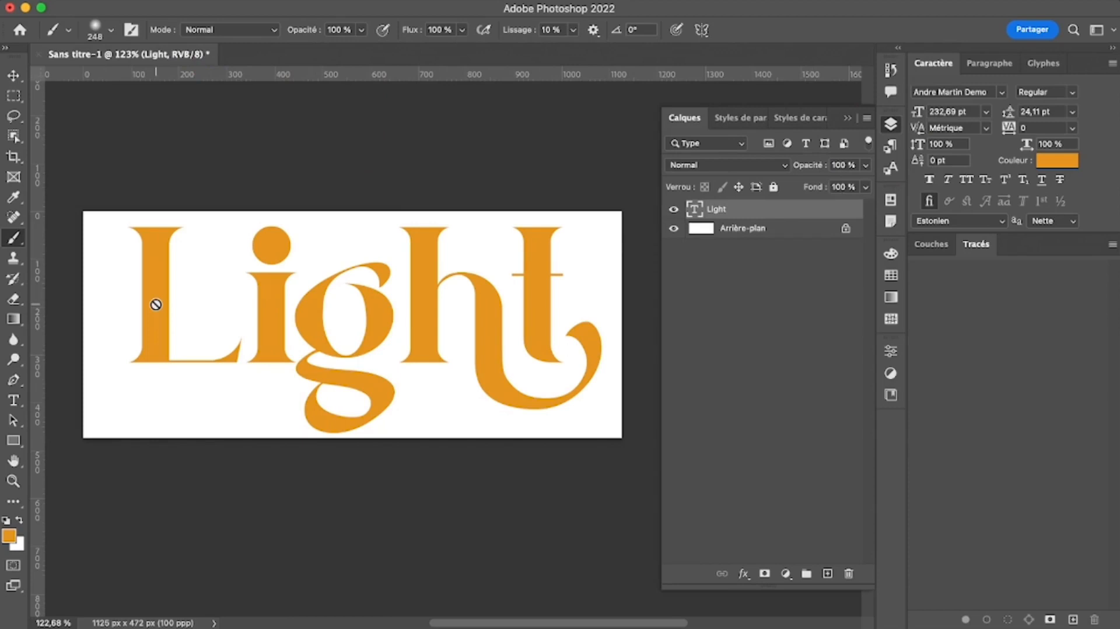
Select the whole word Light for text editing and set its font size to 72 pt
click(13, 400)
click(311, 287)
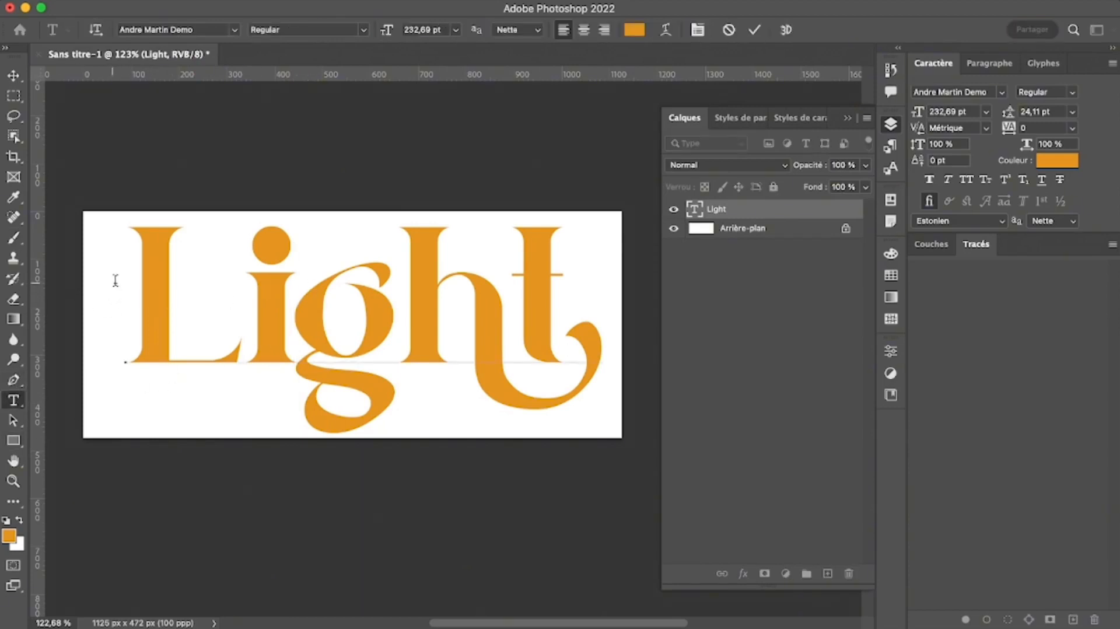
click(121, 282)
double_click(420, 293)
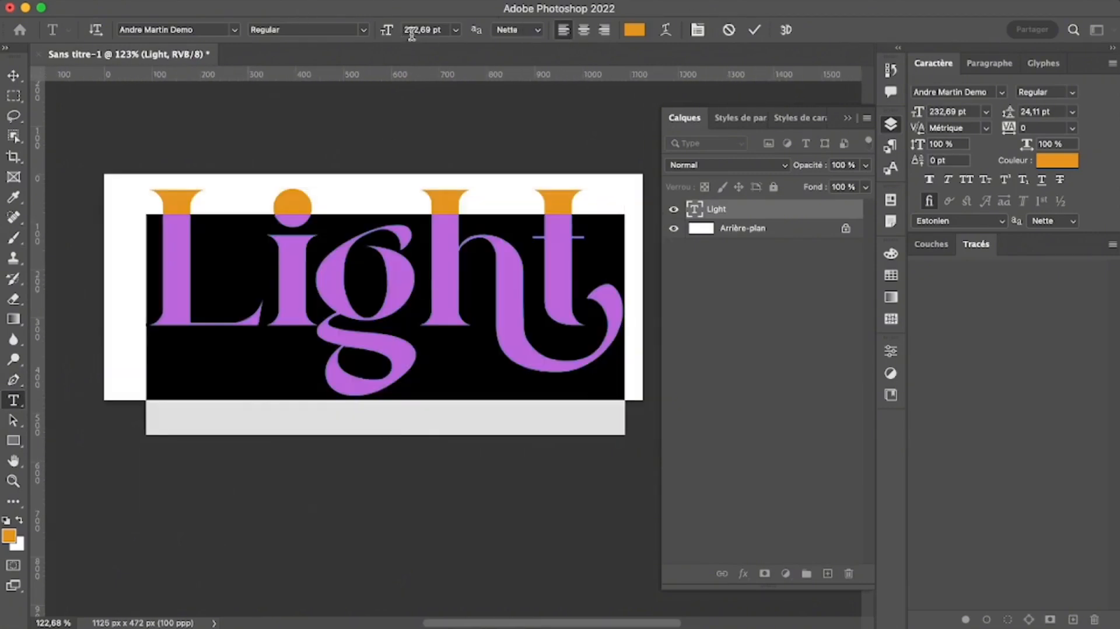
click(454, 32)
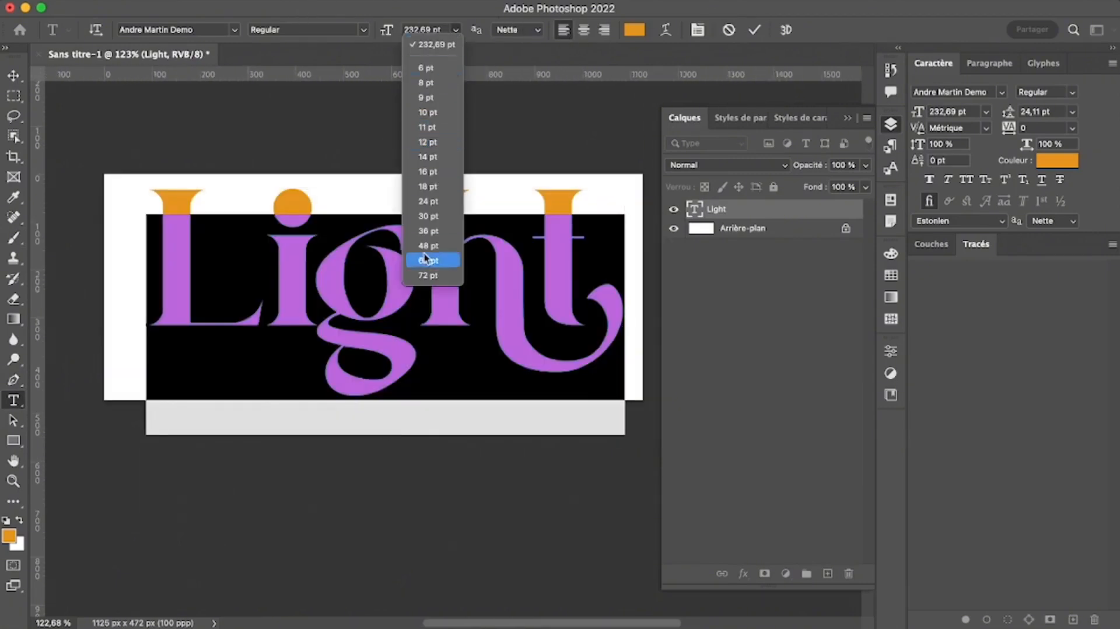
click(426, 281)
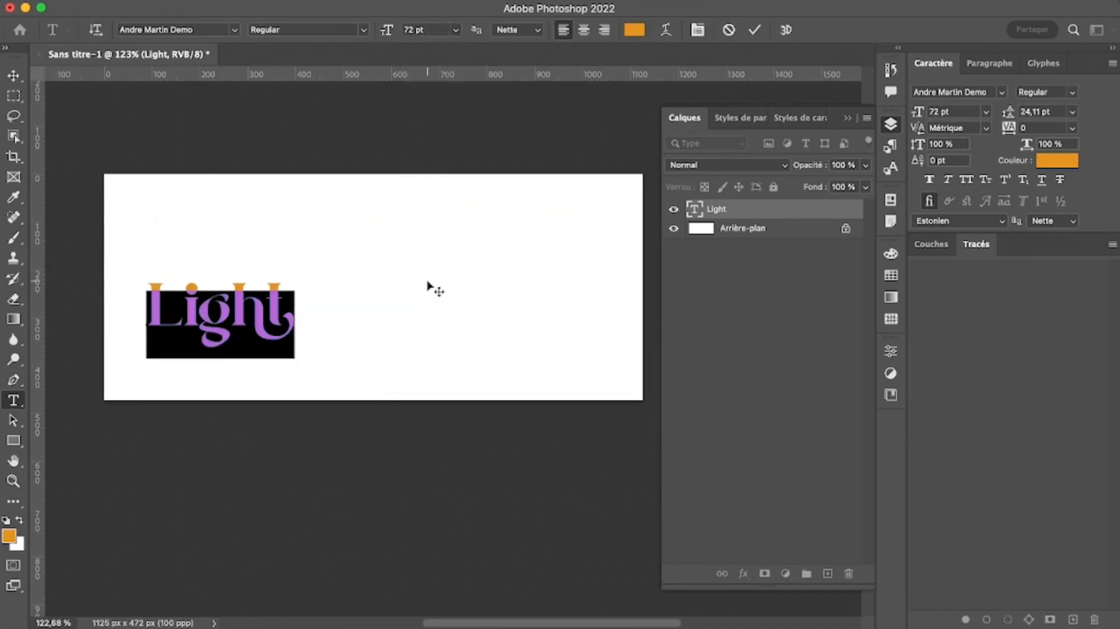
Change the selected text's font to Highschool and enlarge it to 258 pt
click(235, 31)
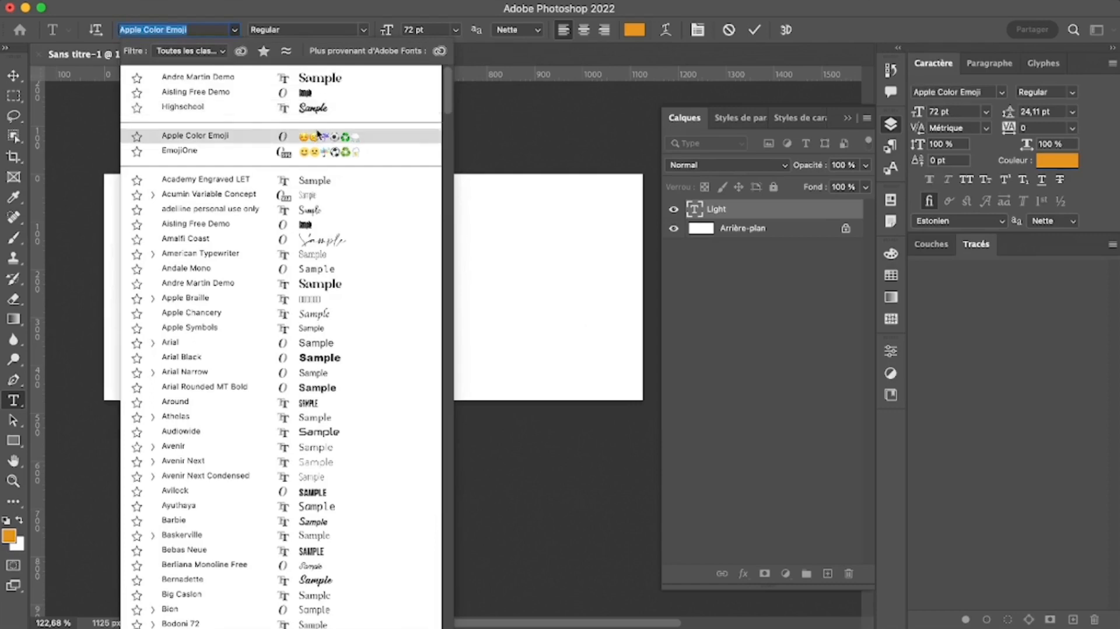
click(328, 107)
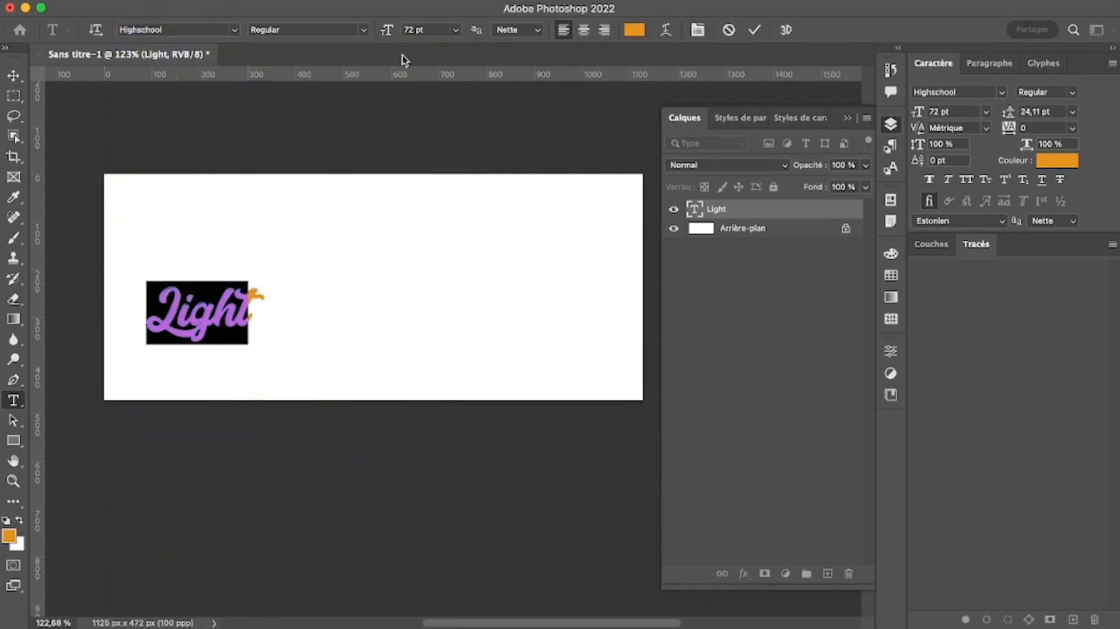
drag(387, 28, 729, 171)
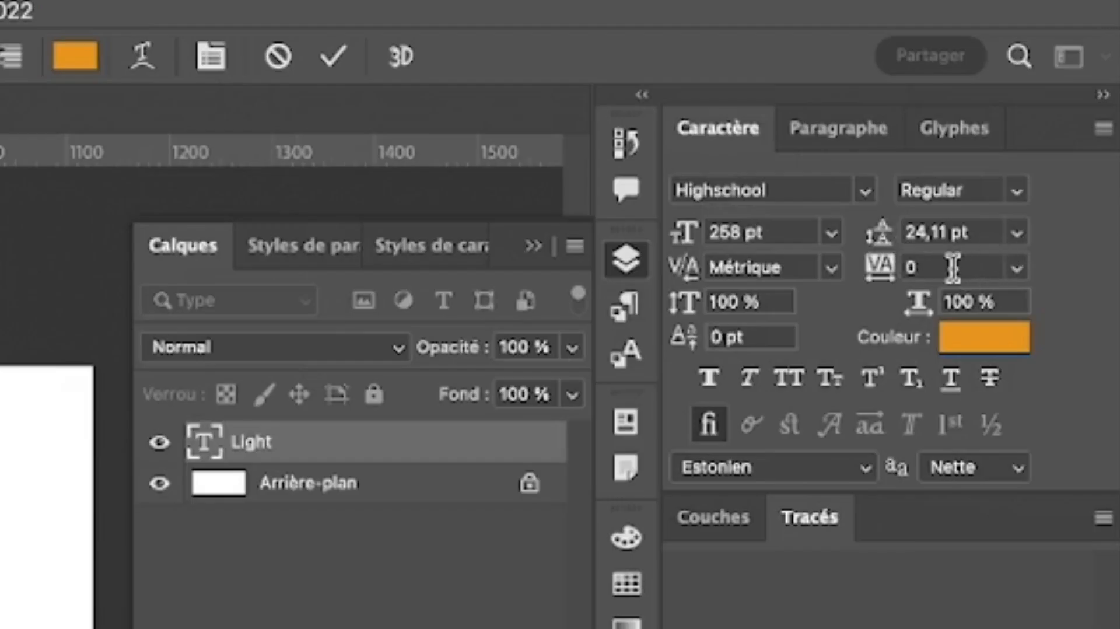
Increase the tracking of the selected Light text to 60
click(952, 267)
key(Up)
key(Up)
key(Up)
key(Up)
key(Up)
key(Up)
key(Up)
key(Up)
key(Up)
key(Up)
key(Up)
key(Up)
key(Up)
key(Up)
key(Up)
key(Up)
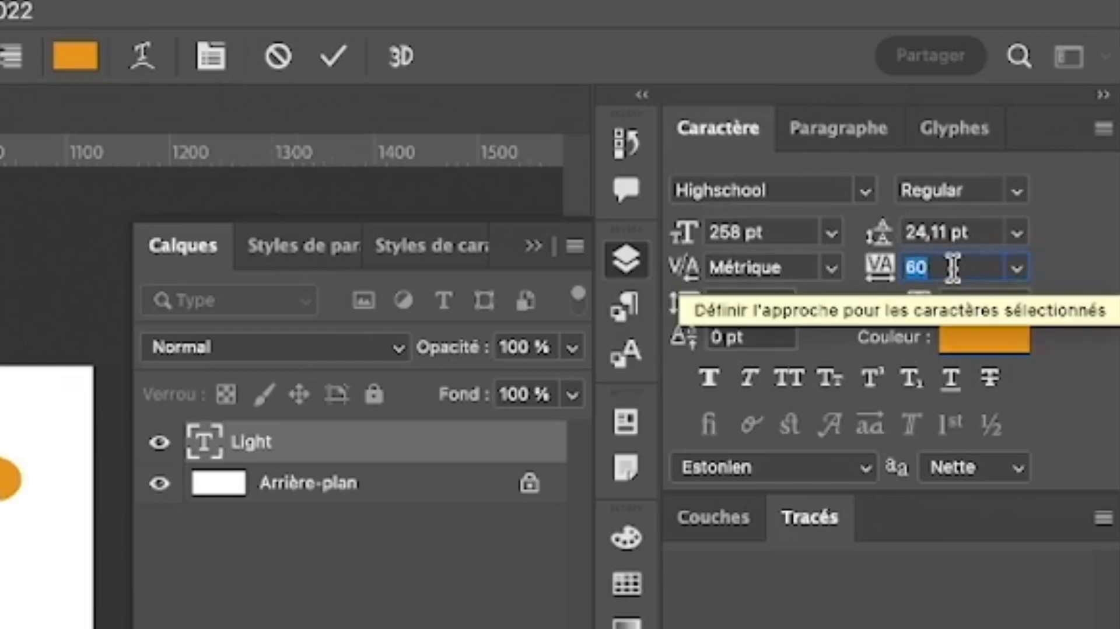
Widen the tracking of the selected Light text to 180
key(Up)
key(Up)
key(Up)
key(Up)
key(Up)
key(Up)
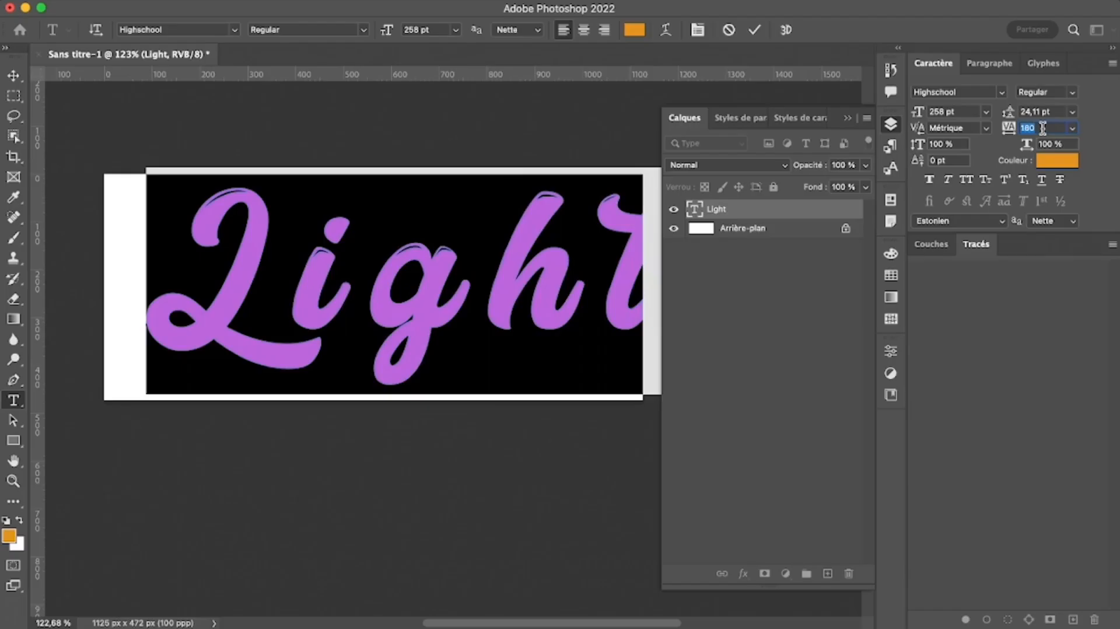
Tighten the tracking of the selected Light text to 20
key(Down)
key(Down)
key(Down)
key(Down)
key(Down)
key(Down)
key(Down)
key(Down)
key(Down)
key(Down)
key(Down)
key(Down)
key(Down)
key(Down)
key(Down)
key(Down)
key(Down)
key(Down)
key(Down)
key(Down)
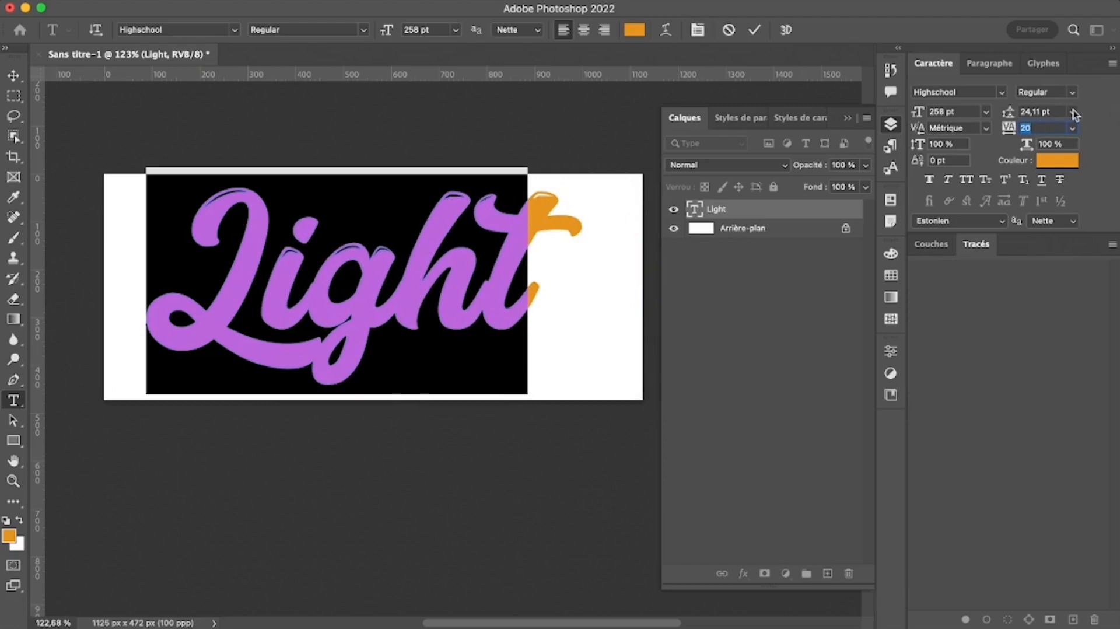
Try smaller font sizes on the selected Light text and settle on 249 pt
click(936, 114)
scroll(935, 114, down, 17)
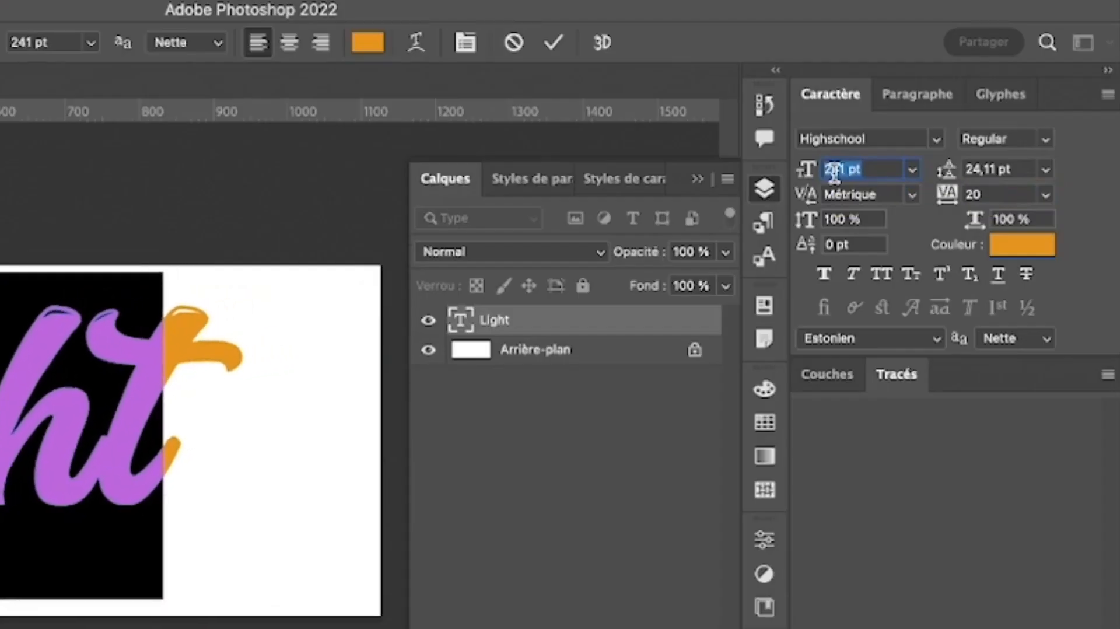
scroll(834, 175, down, 17)
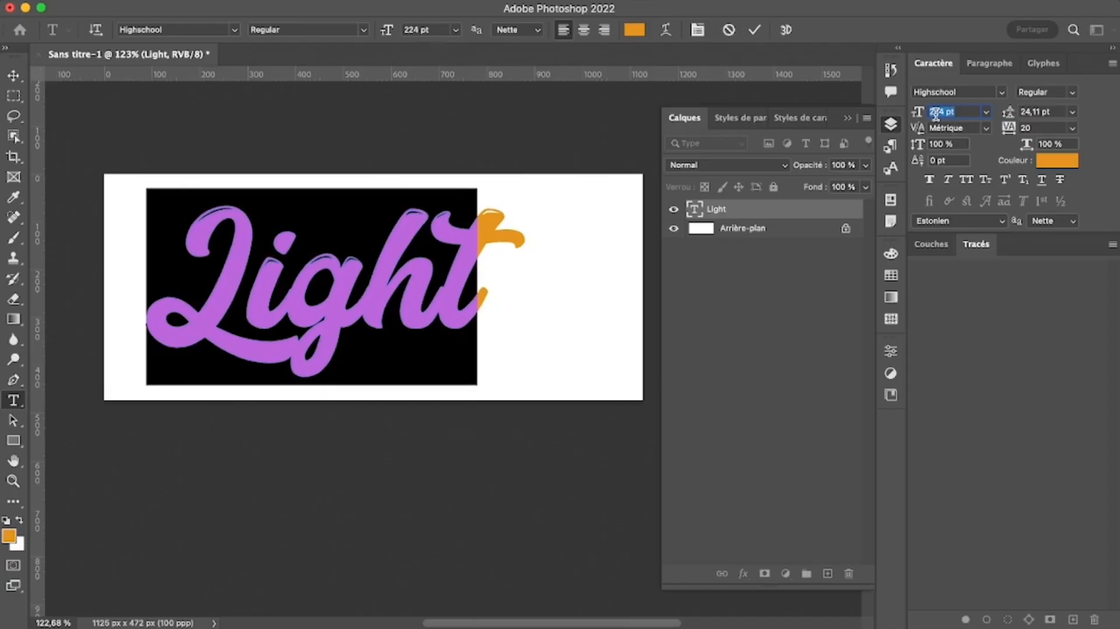
scroll(936, 115, up, 18)
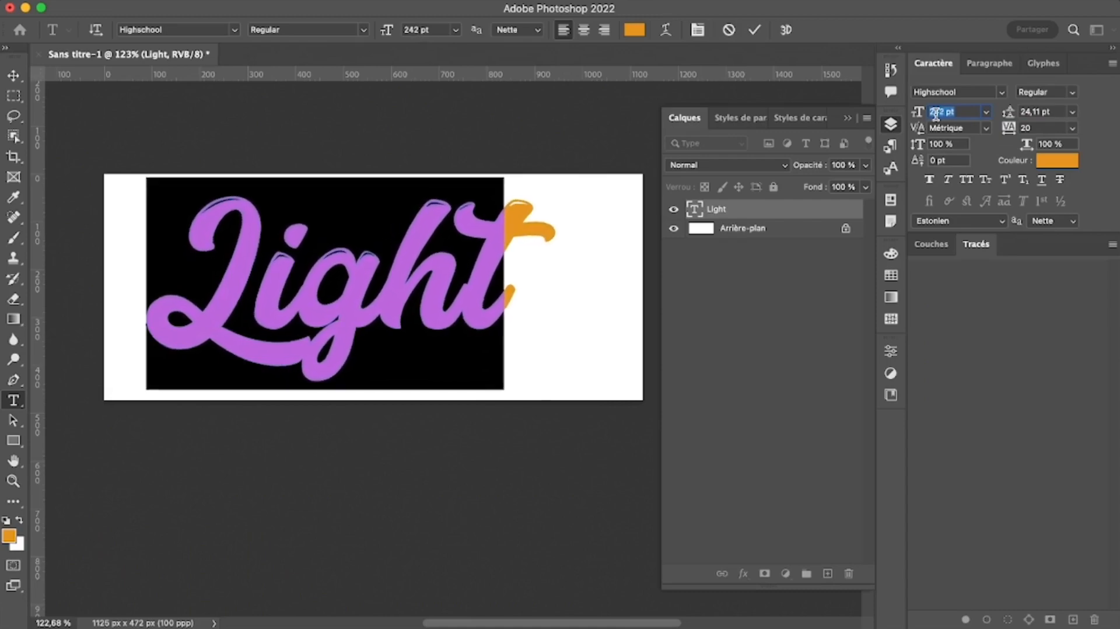
scroll(935, 115, up, 7)
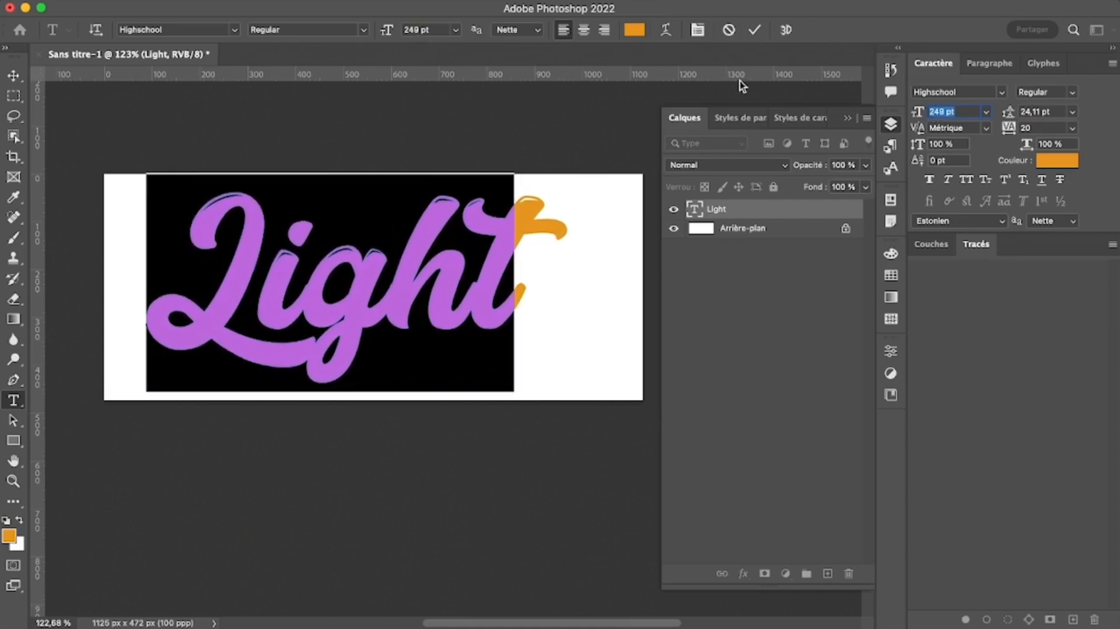
Change the Light text's color to blue (#0b9edb) and commit the text edit
click(634, 29)
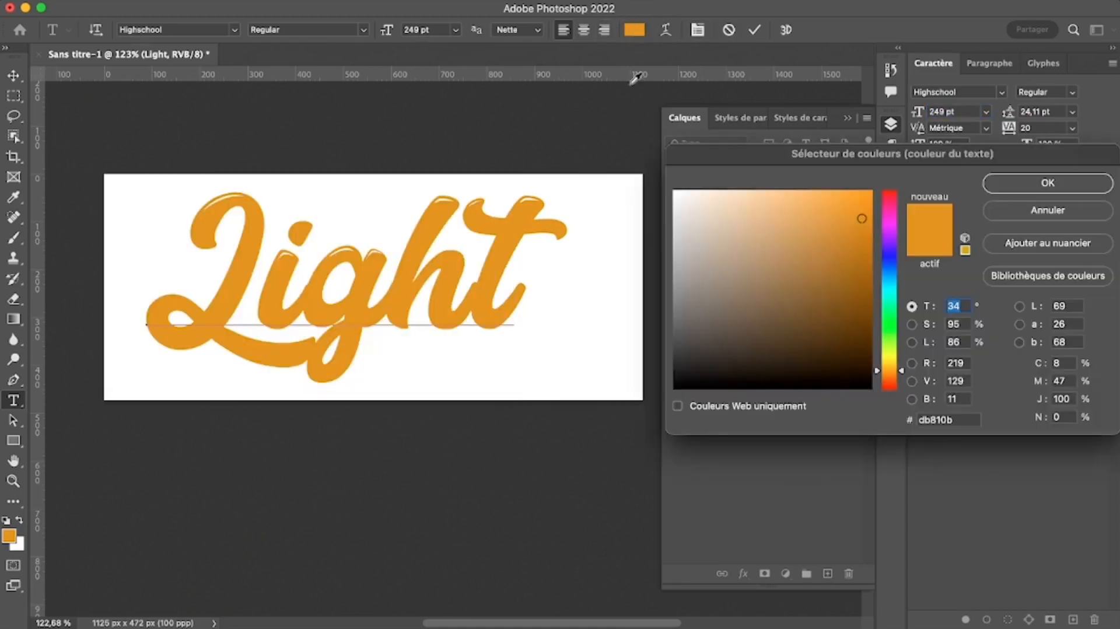
click(891, 279)
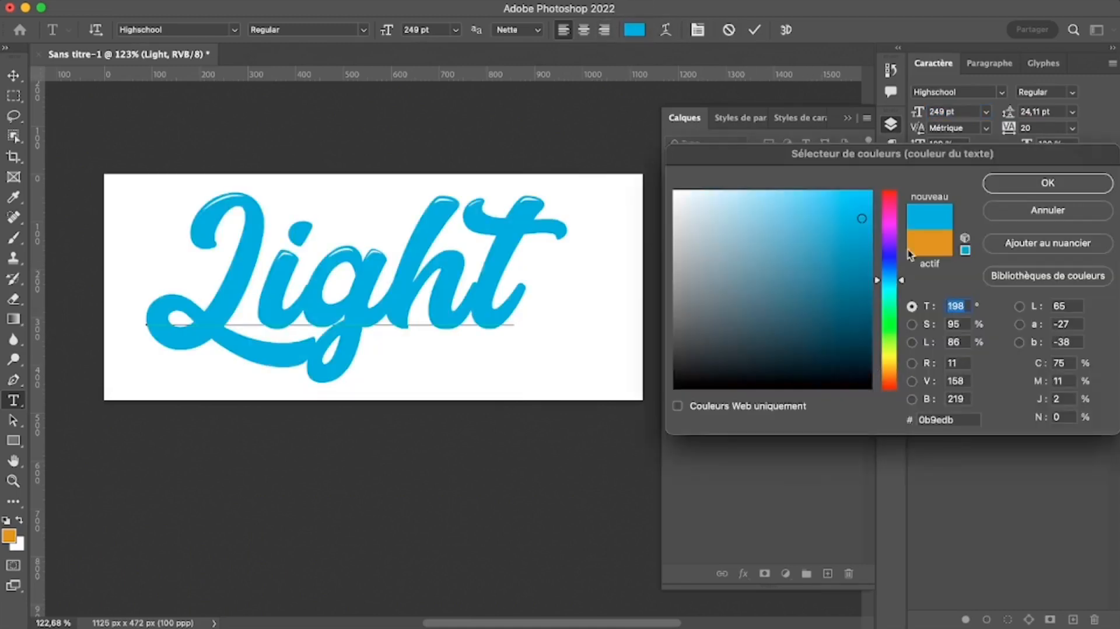
click(1026, 191)
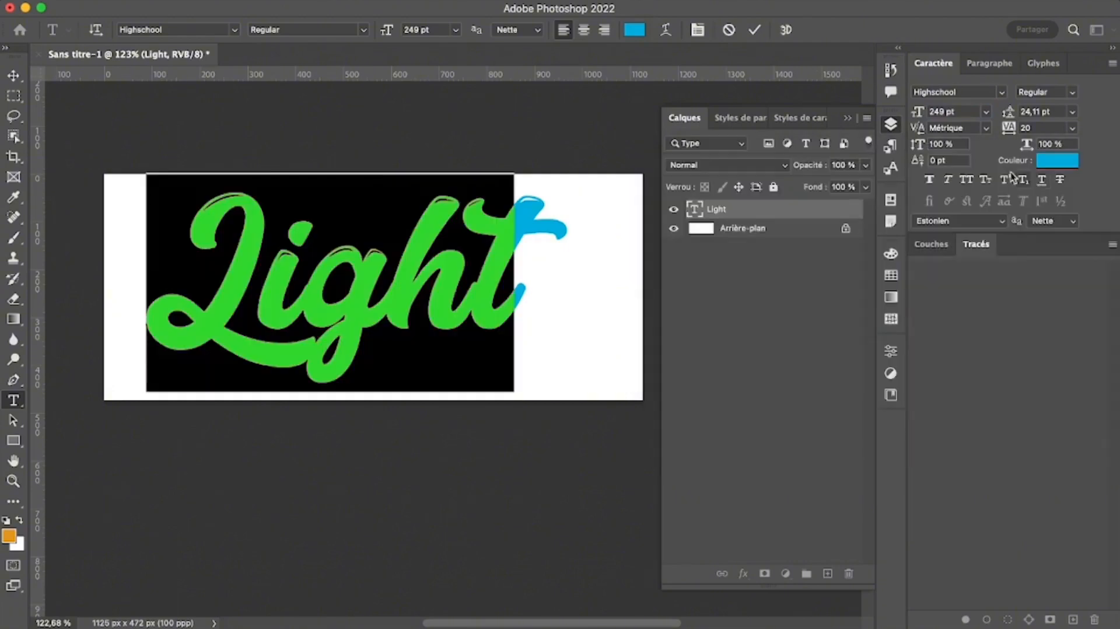
click(754, 31)
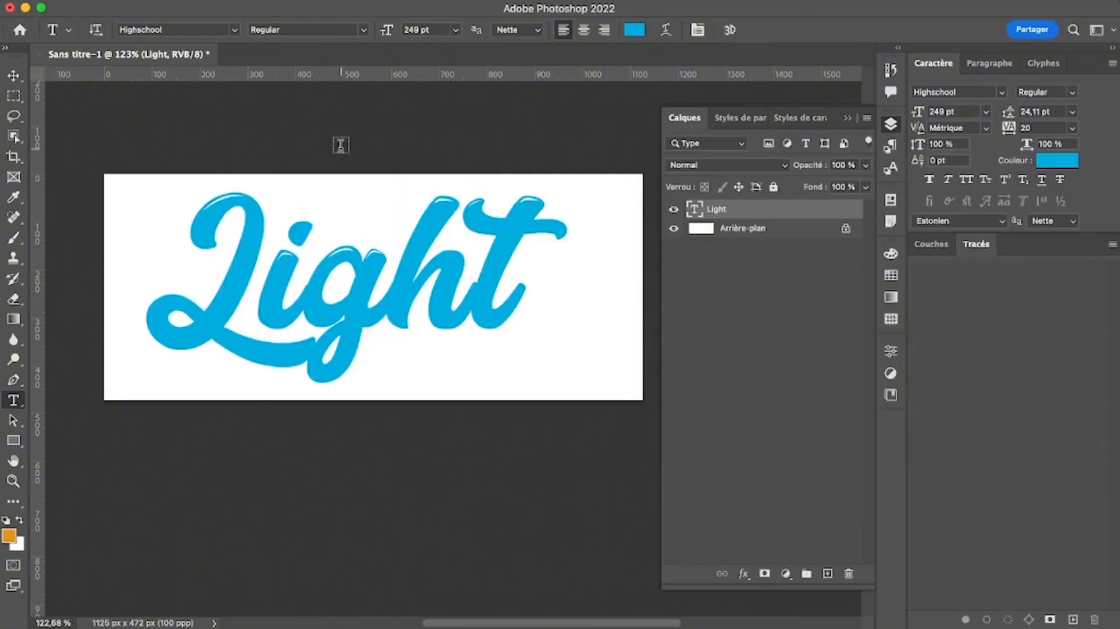
Delete the Light text layer
scroll(341, 145, up, 3)
scroll(341, 144, up, 2)
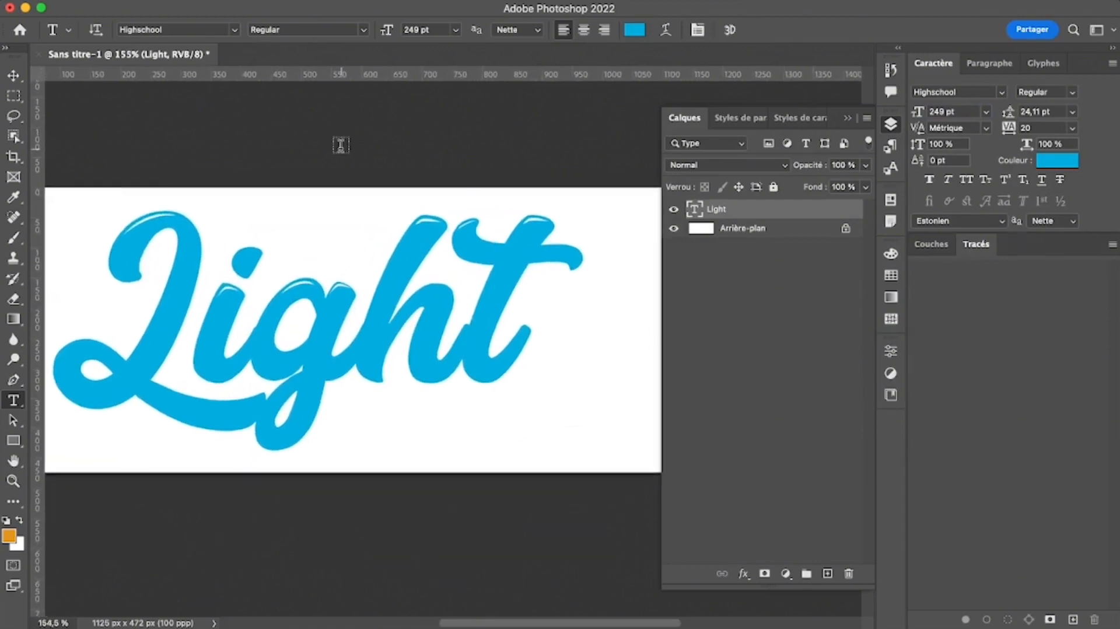
scroll(341, 145, up, 1)
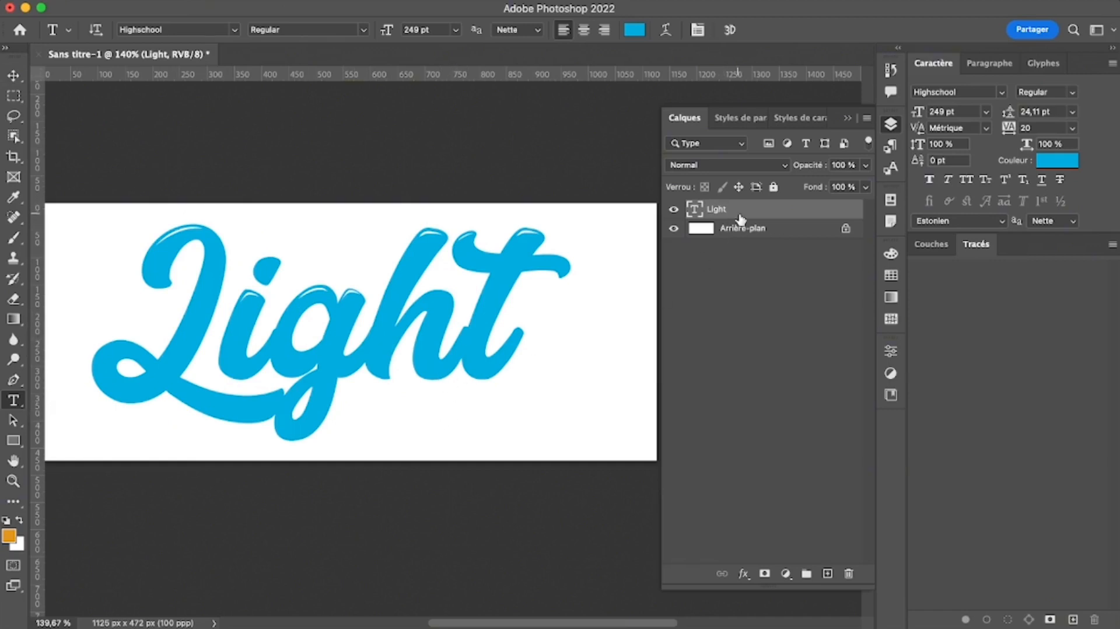
key(BackSpace)
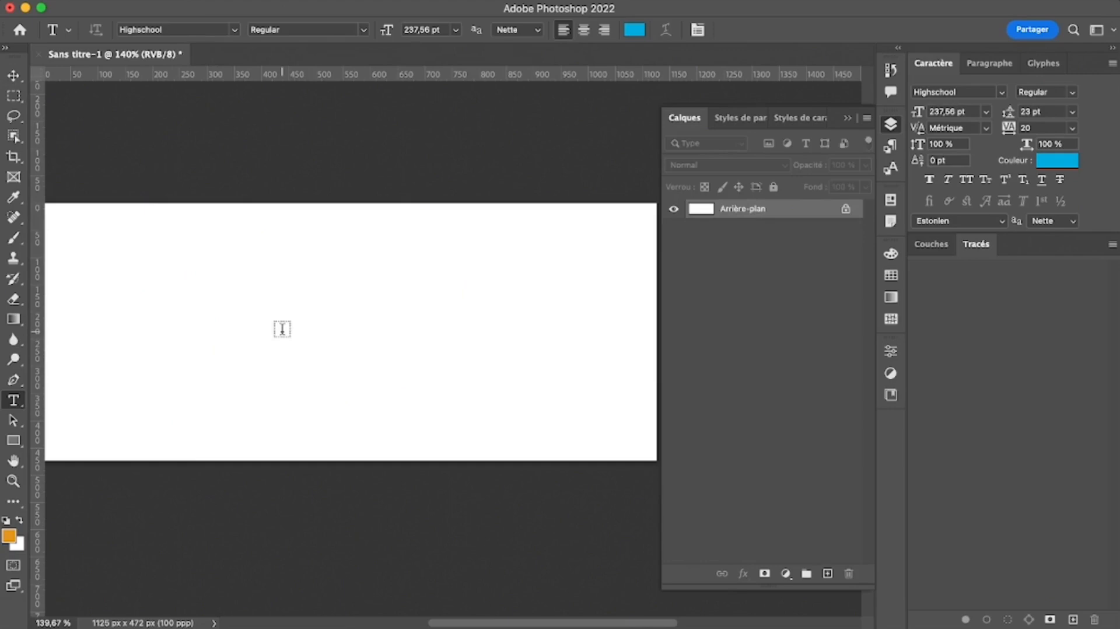
Add a new point text reading "tre" on the white canvas and commit it
click(248, 274)
click(13, 77)
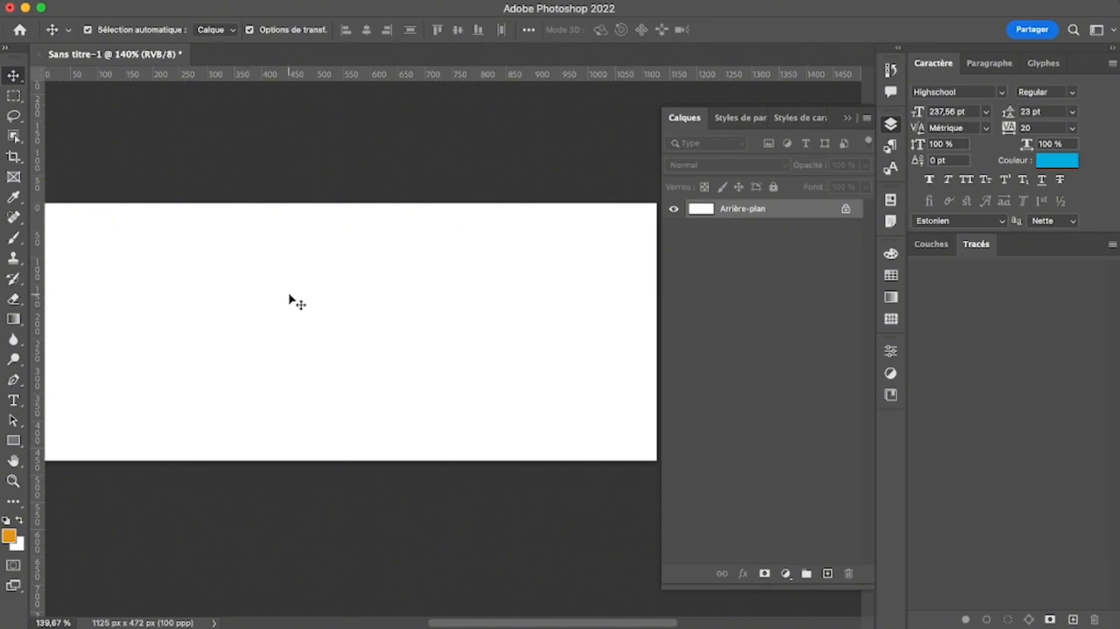
key(t)
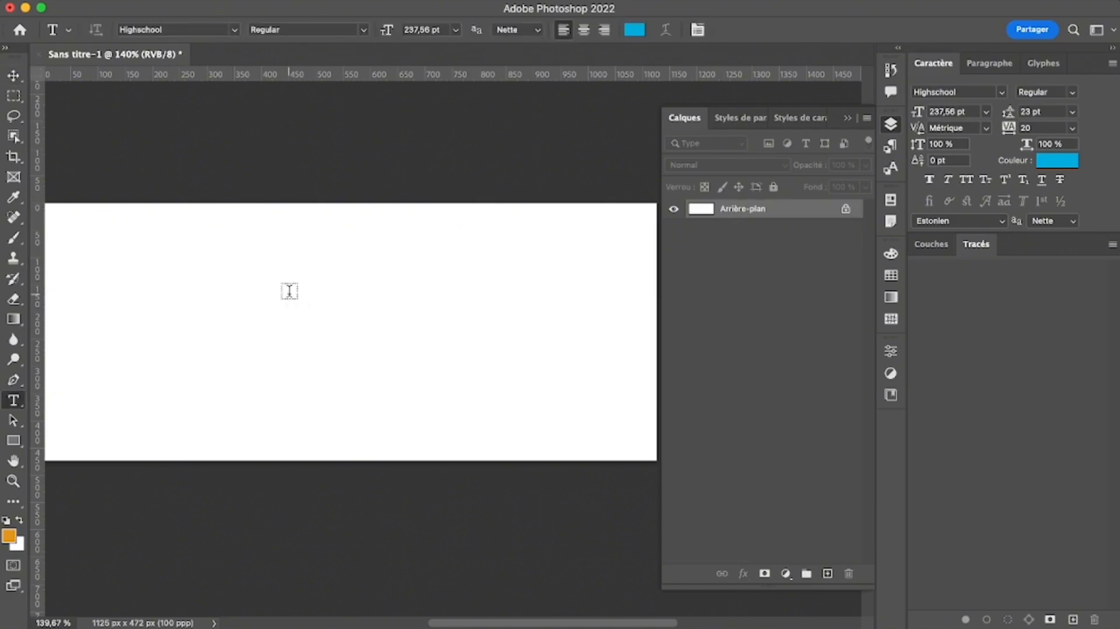
click(245, 308)
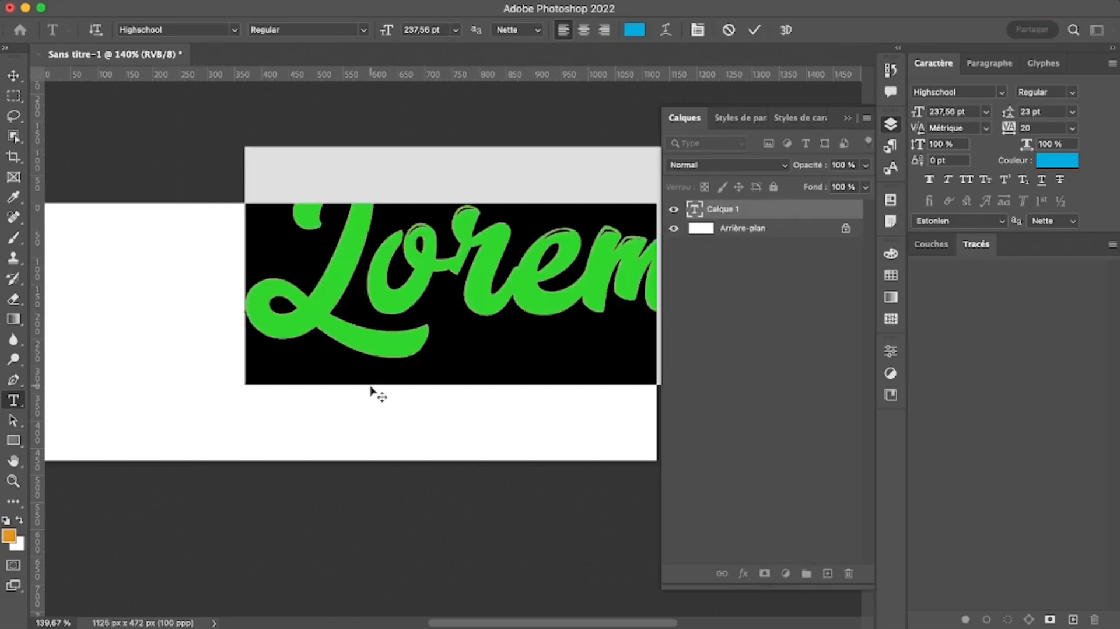
text(Tre)
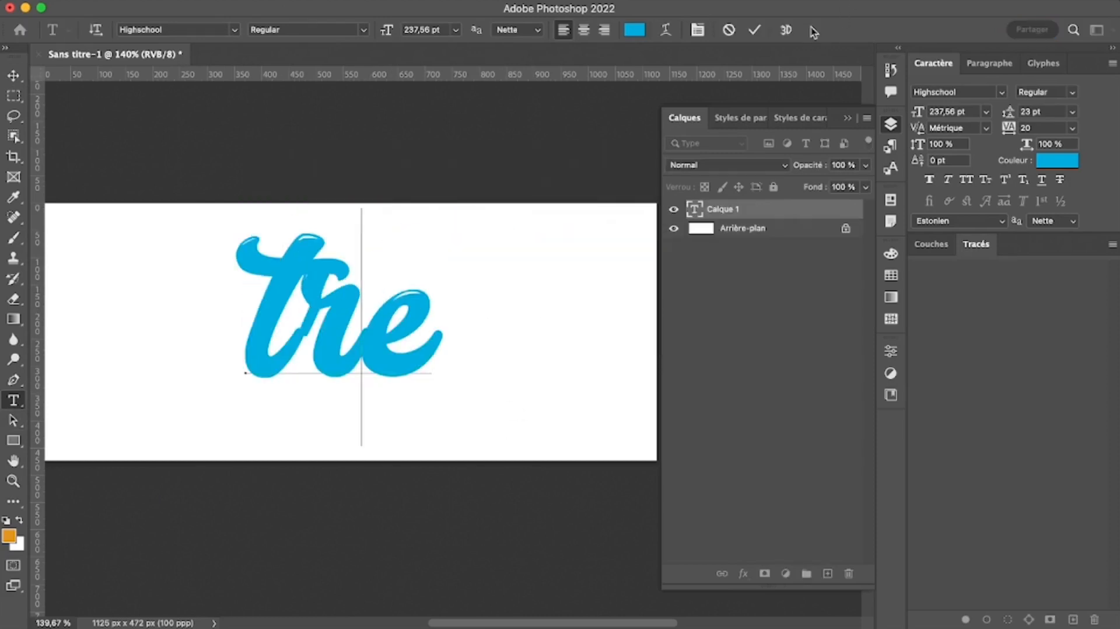
click(755, 30)
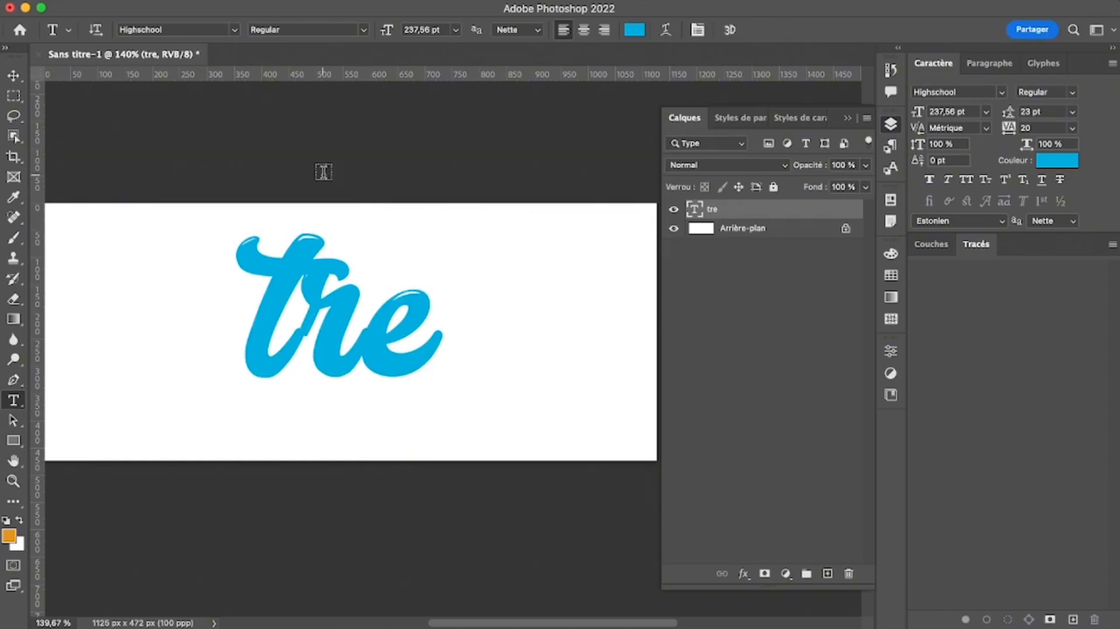
Move the tre text slightly down on the canvas with the Move tool
key(v)
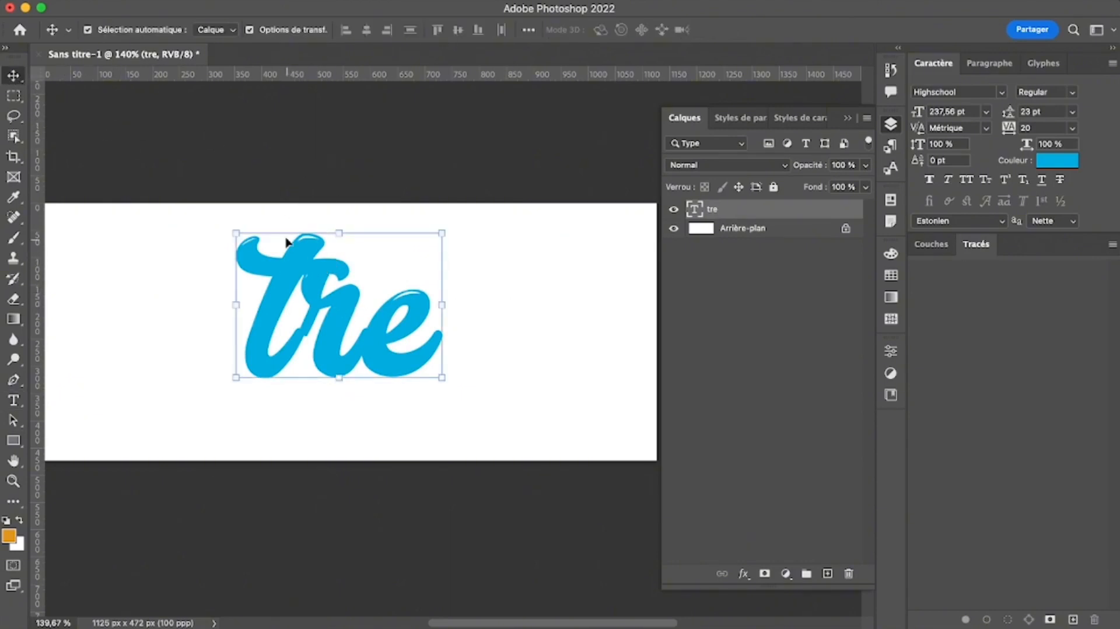
scroll(304, 258, right, 2)
scroll(305, 257, up, 1)
scroll(305, 258, left, 2)
scroll(305, 258, down, 2)
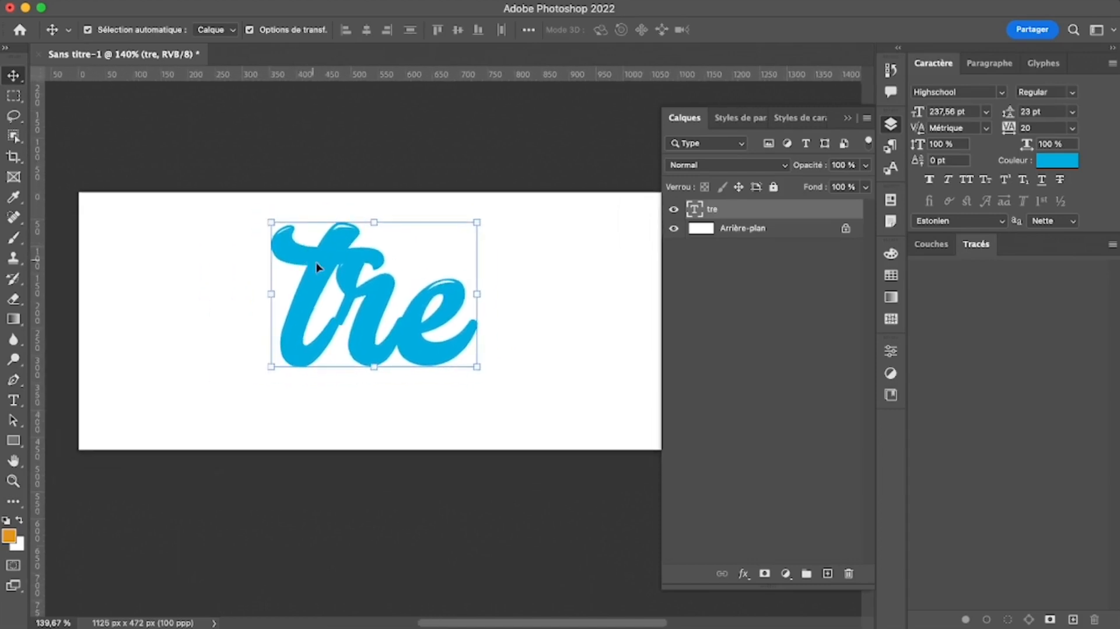
mouse_move(332, 264)
mouse_down()
mouse_move(336, 332)
mouse_move(367, 252)
mouse_move(354, 279)
mouse_move(339, 269)
mouse_up()
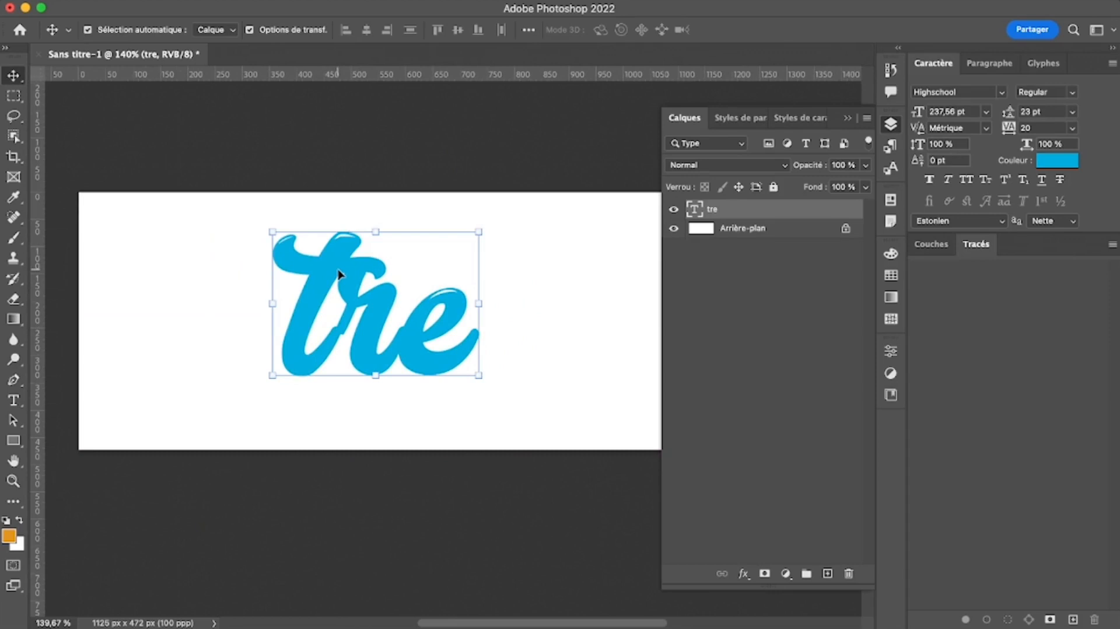
Draw an orange rectangle about 233 × 357 px beside the tre text, in front of its first letter
key(u)
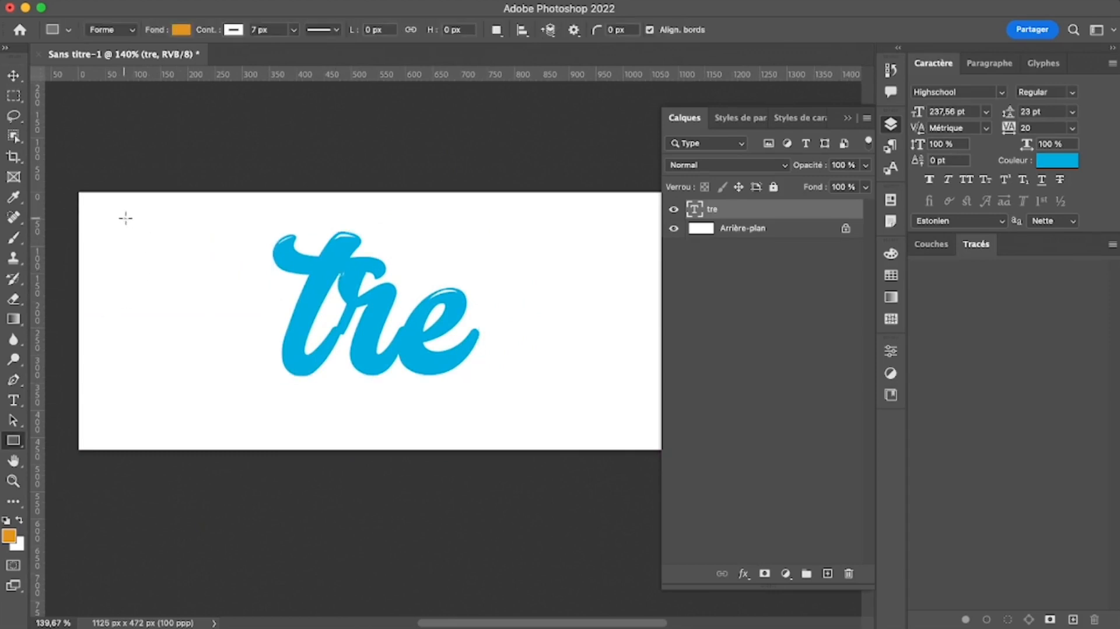
drag(123, 217, 250, 412)
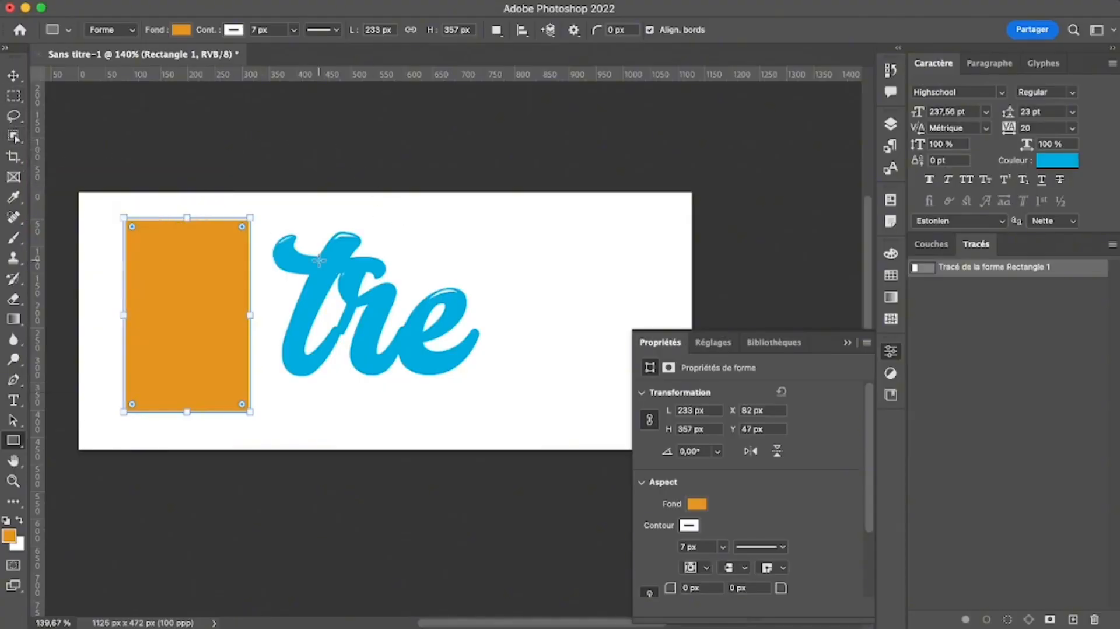
key(w)
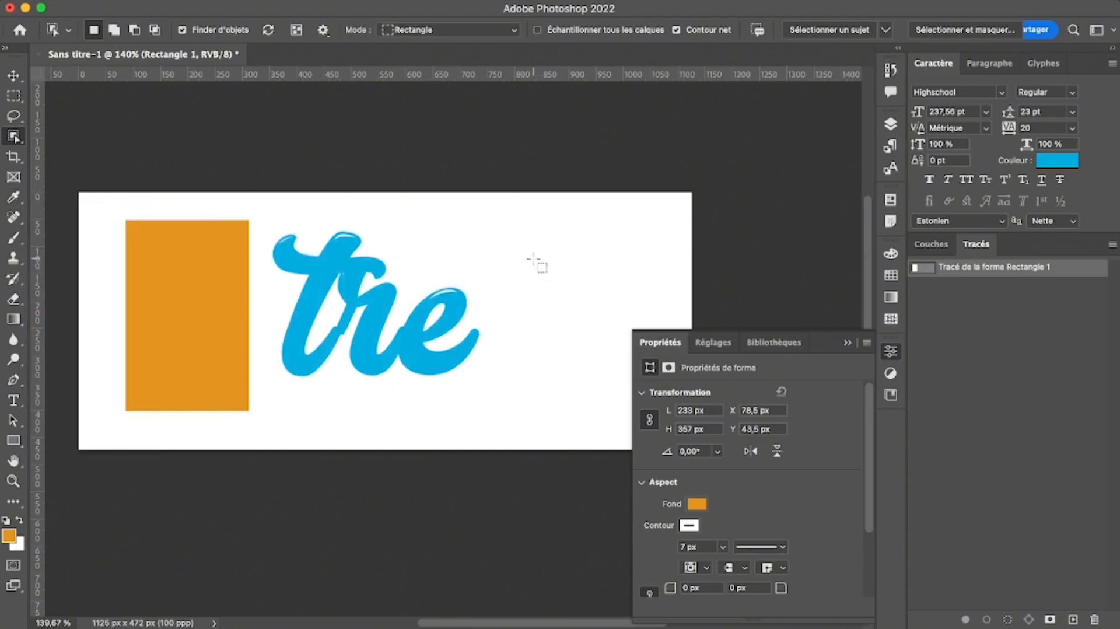
Sample the blue text and the orange rectangle alternately with the Eyedropper, ending with blue as the foreground color
key(i)
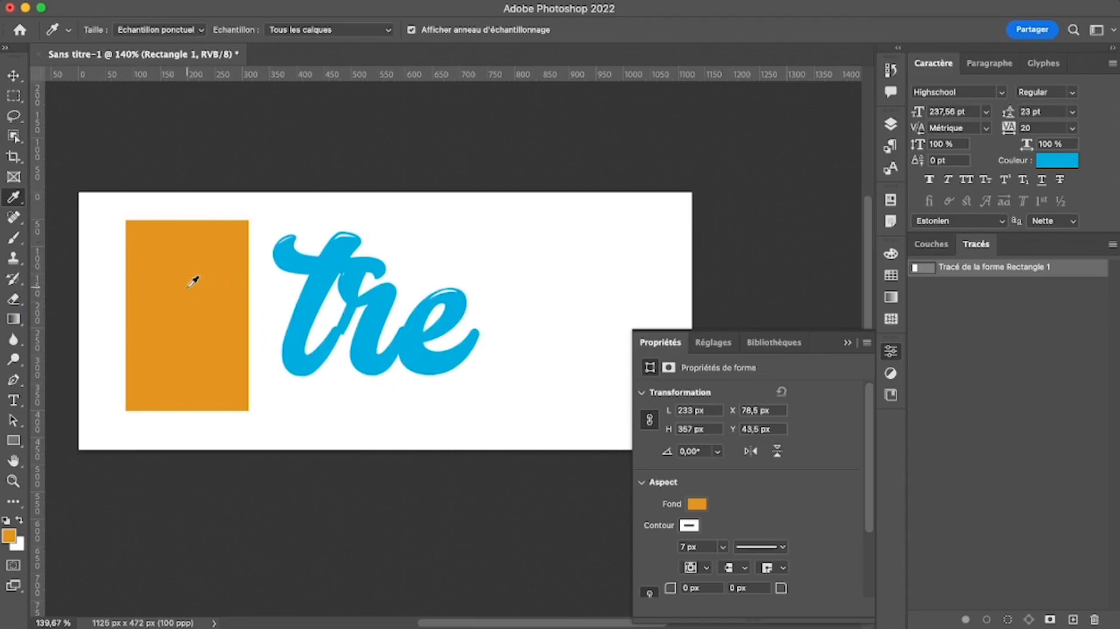
click(331, 256)
click(210, 251)
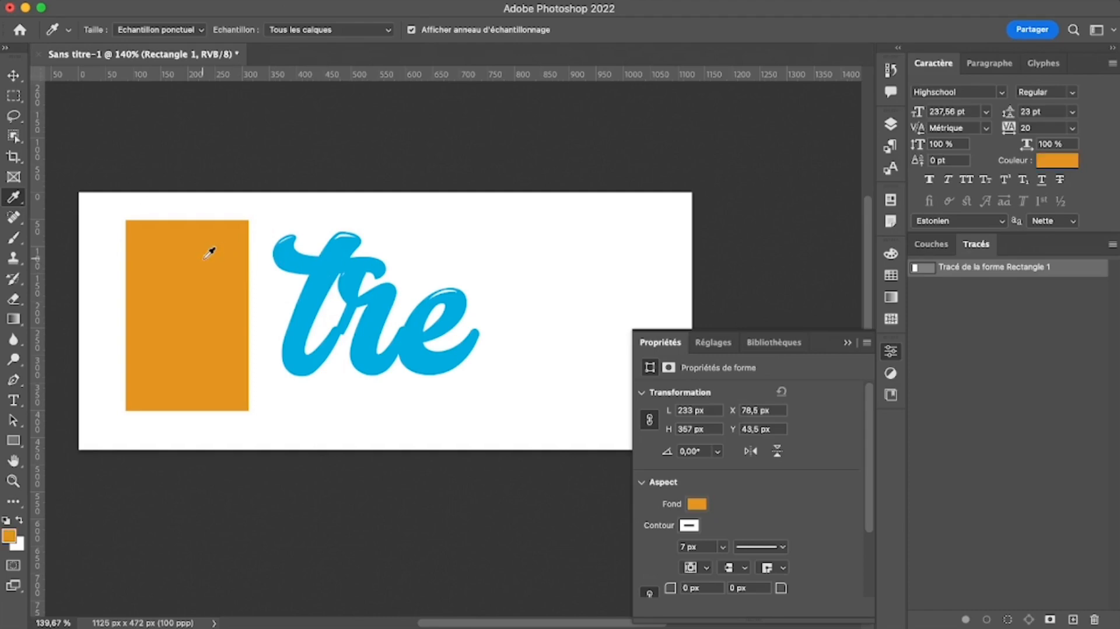
click(330, 256)
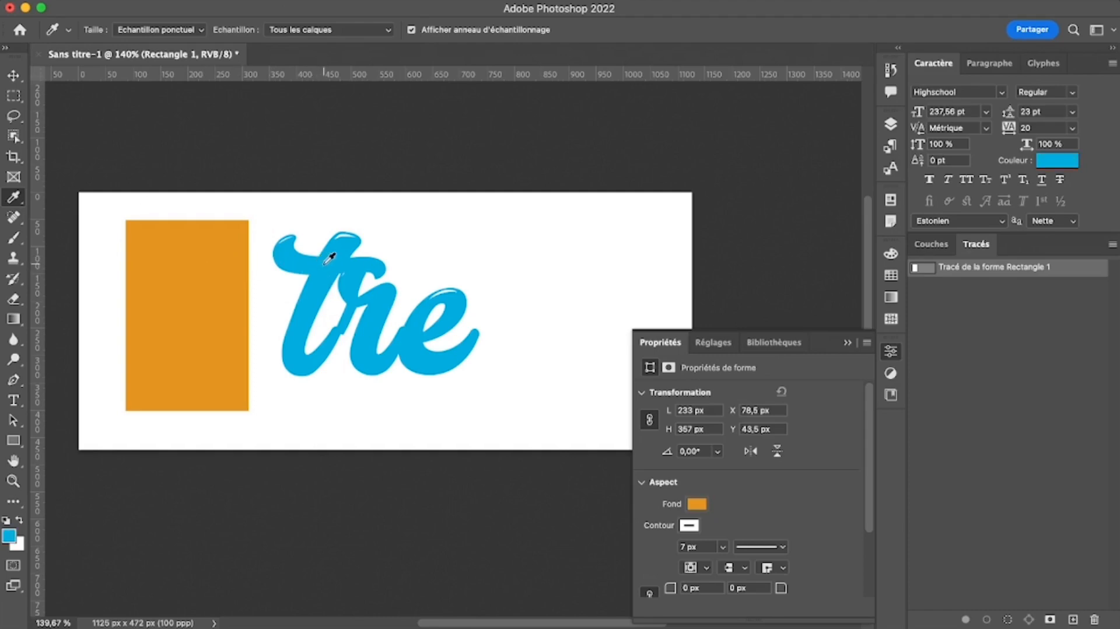
click(215, 253)
click(332, 257)
key(super+s)
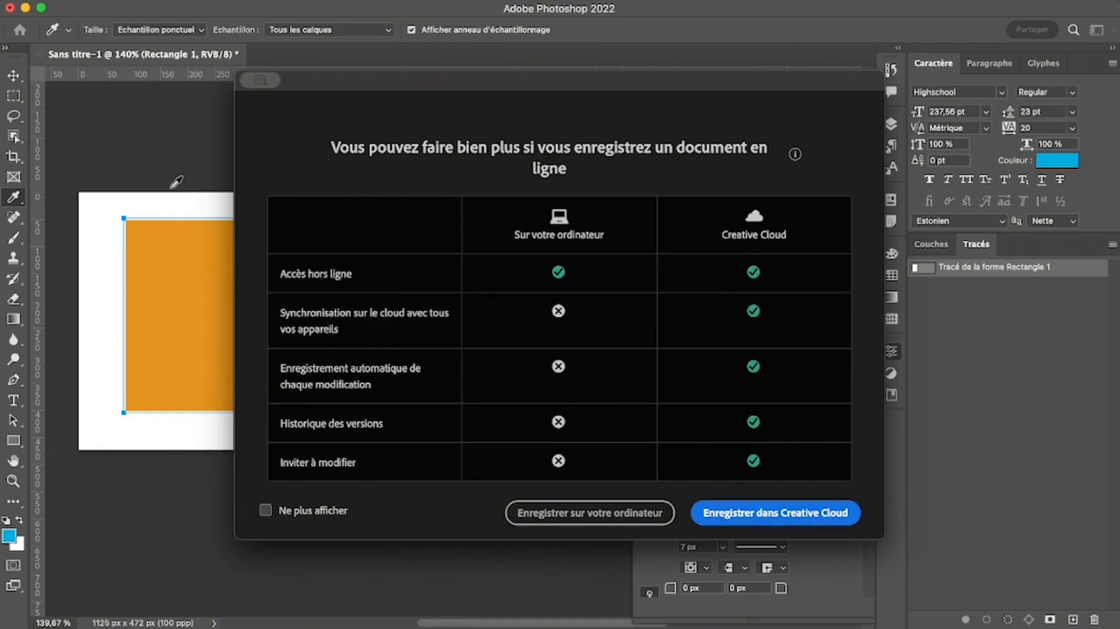
key(Escape)
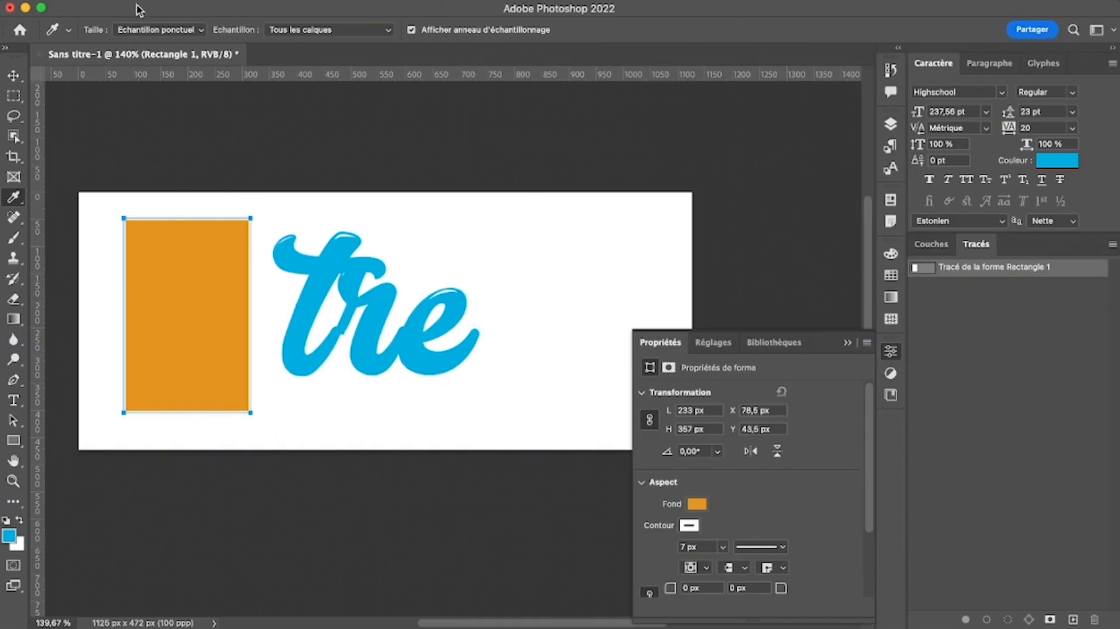
click(117, 0)
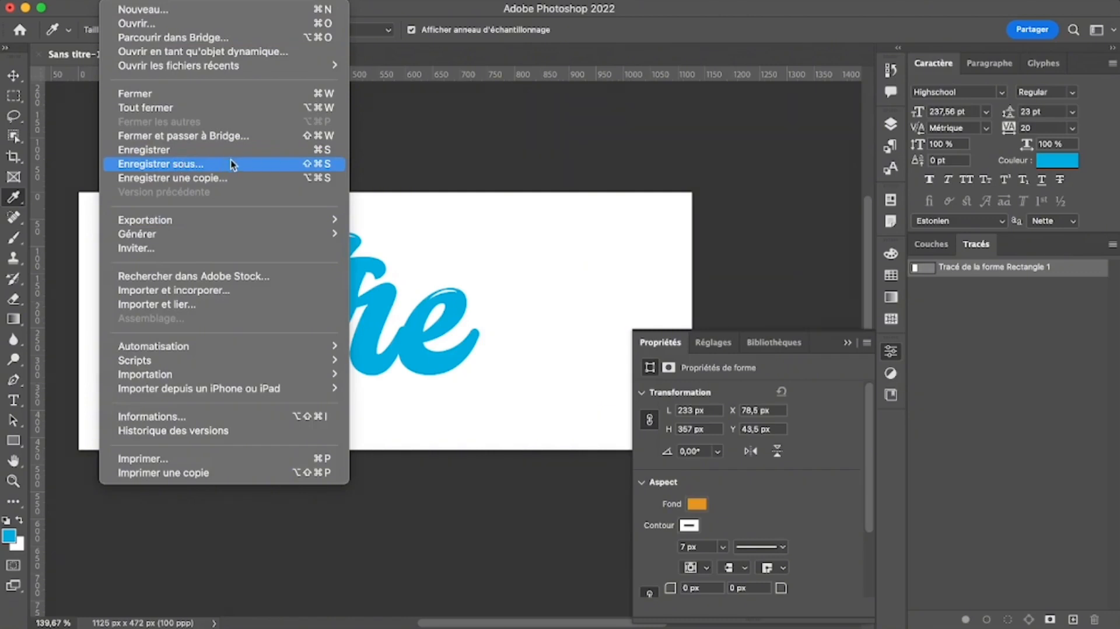
click(523, 124)
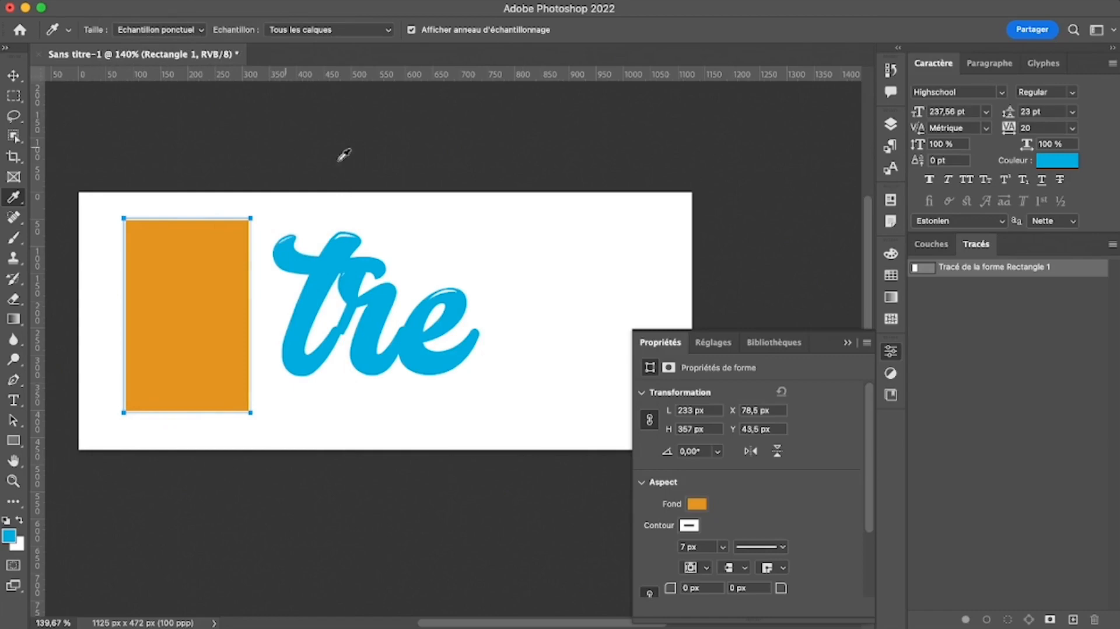
Hide the shape properties, delete the orange rectangle and undo that deletion
click(850, 344)
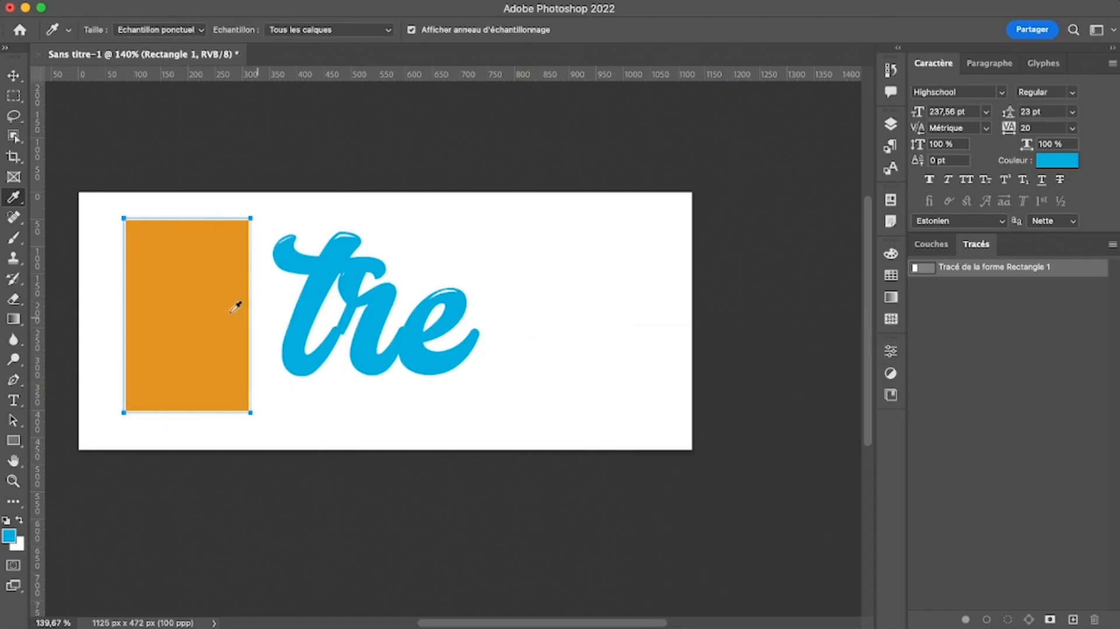
key(v)
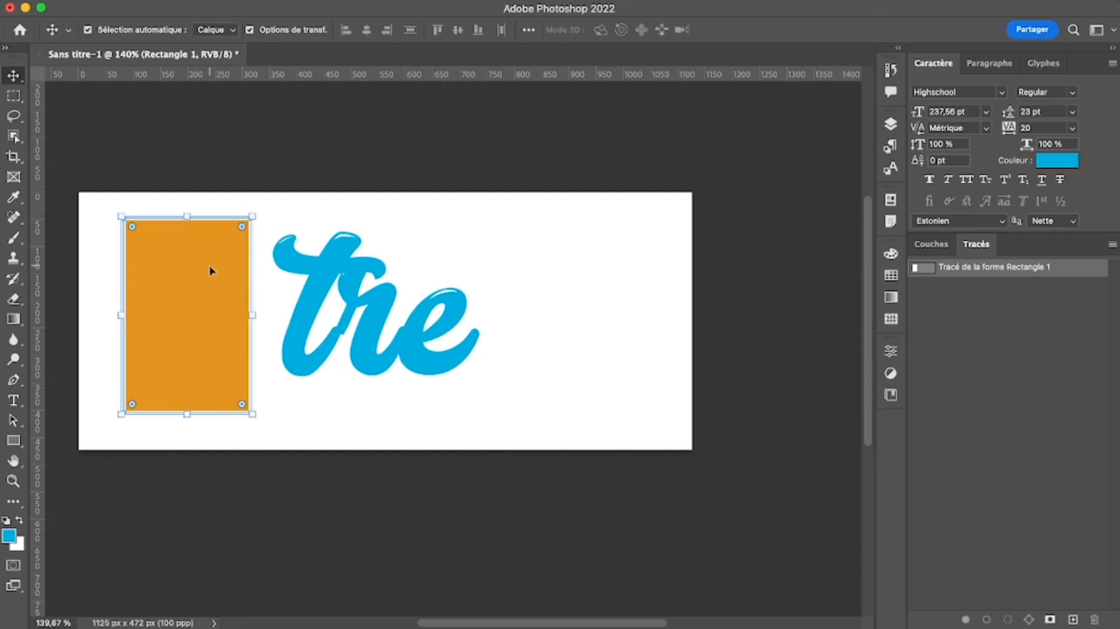
key(BackSpace)
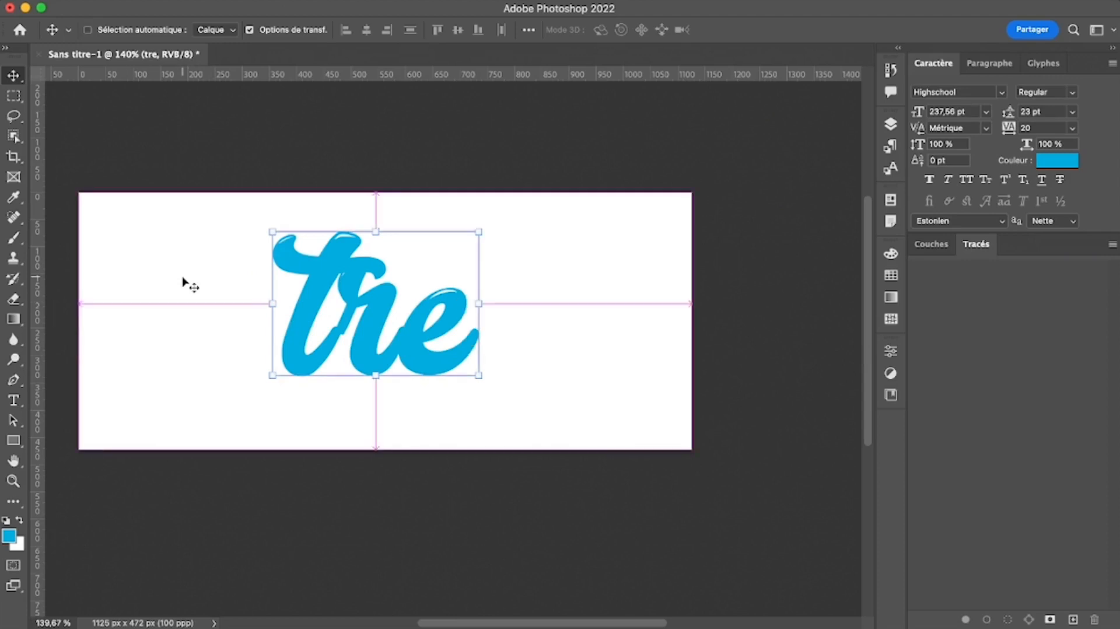
key(super+z)
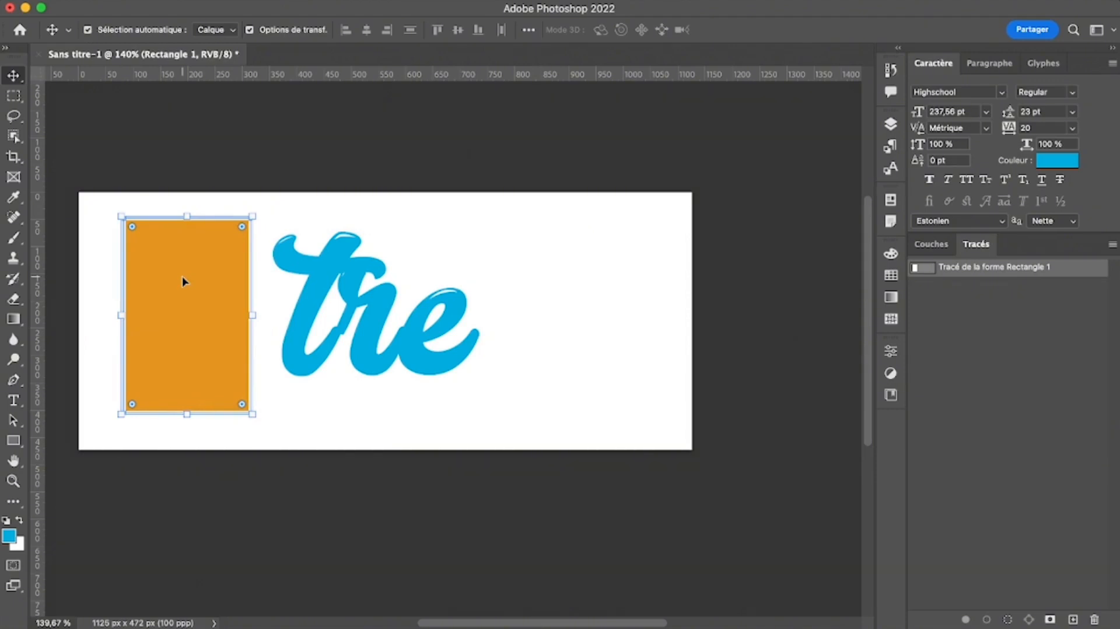
Recolor the whole tre text with the dark grey sampled from the workspace around the canvas and commit the edit
key(t)
click(479, 327)
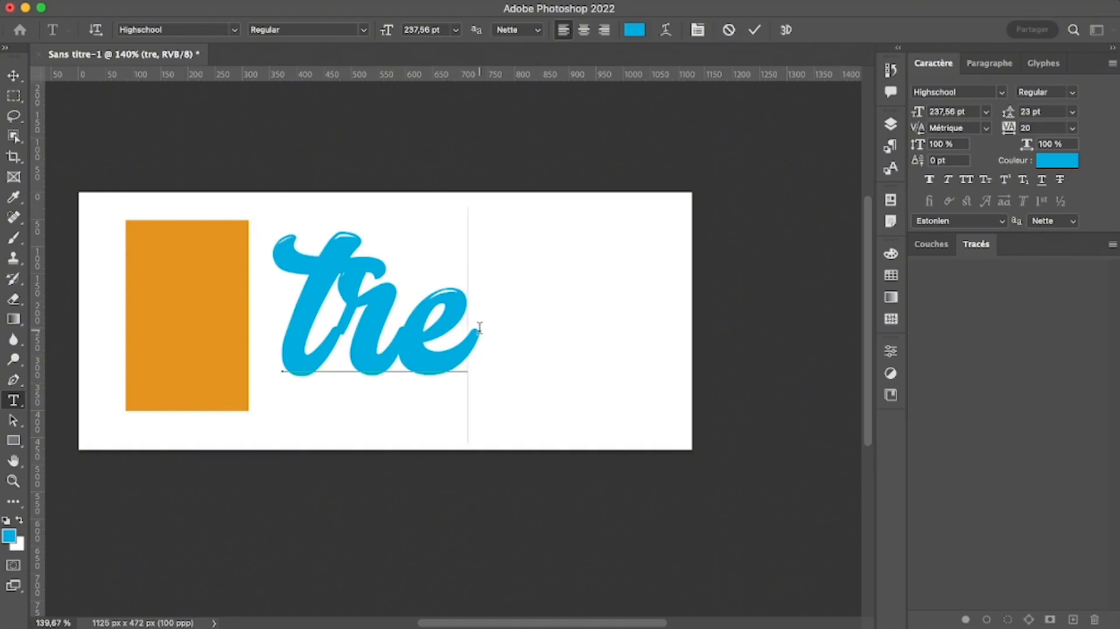
key(super)
key(super+a)
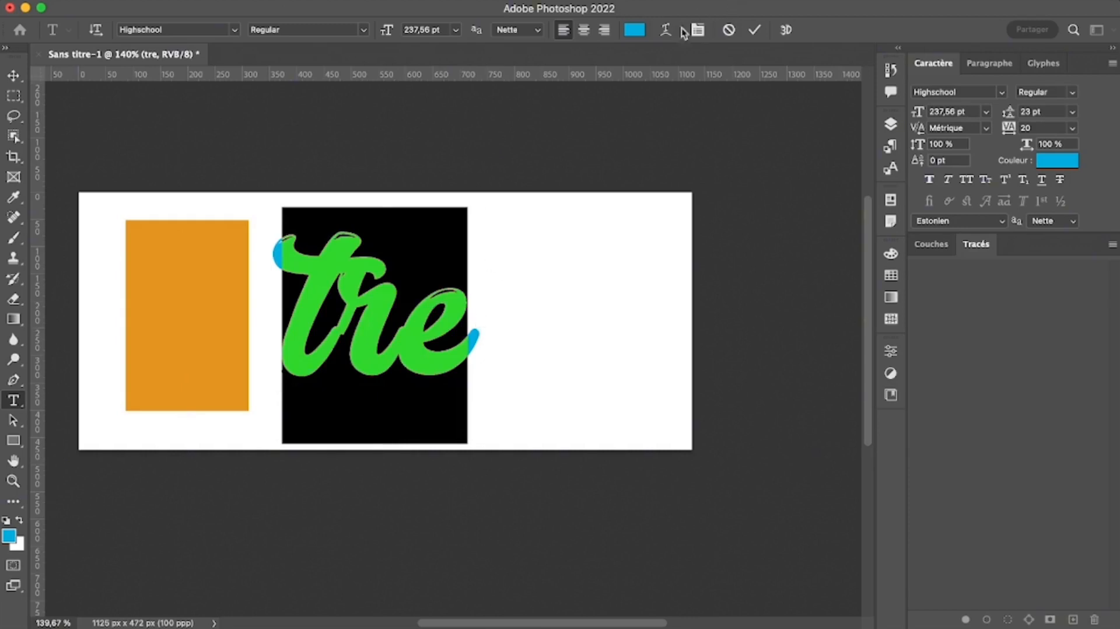
click(628, 29)
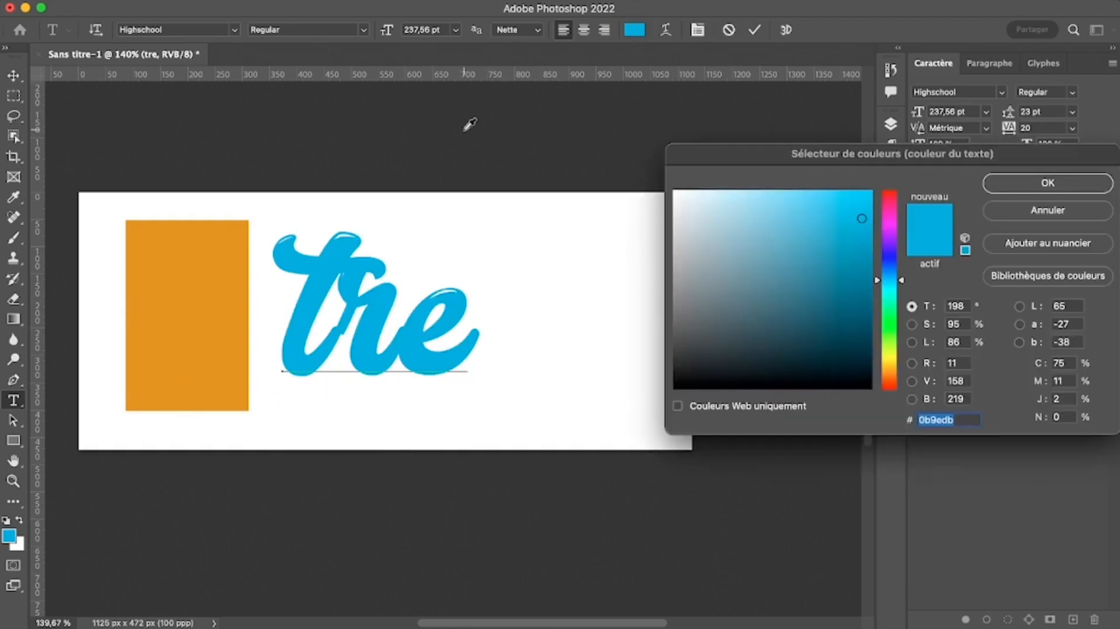
click(467, 125)
click(1027, 188)
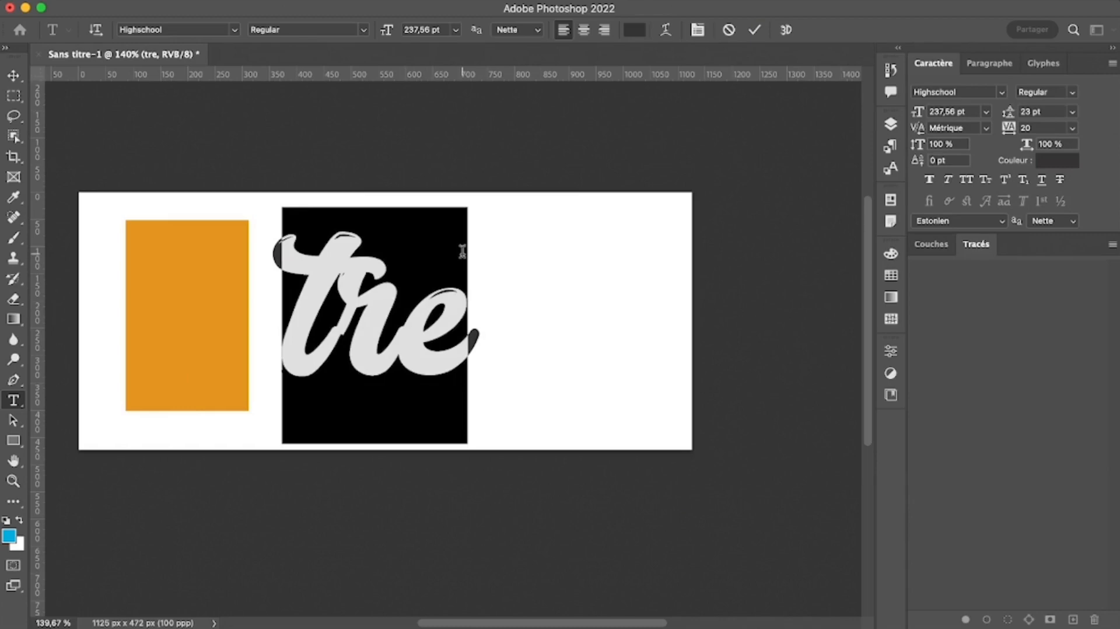
click(568, 349)
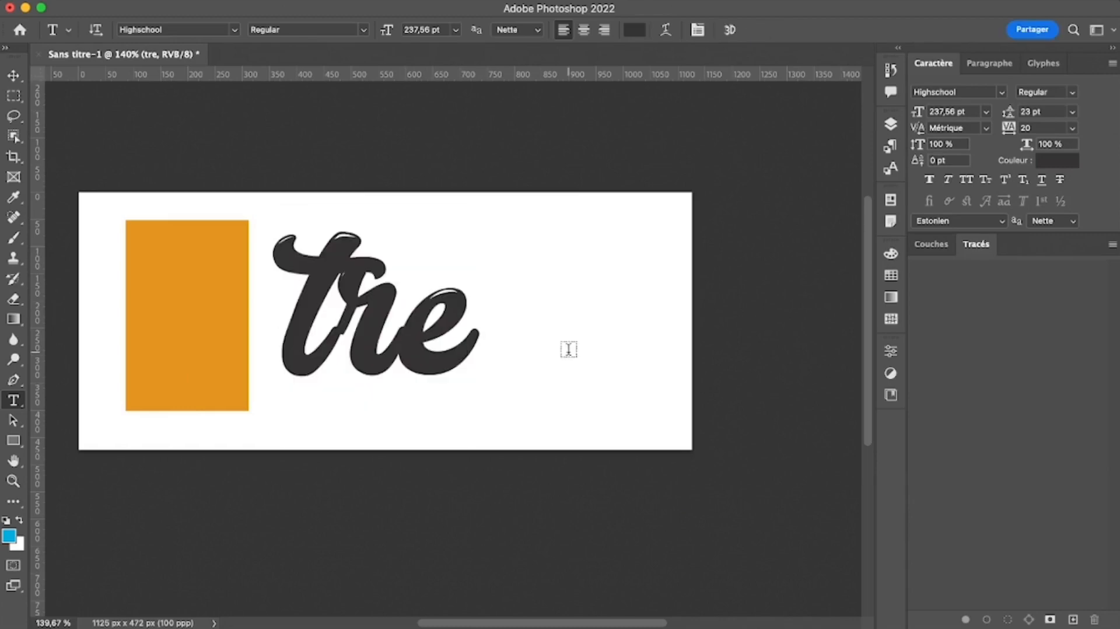